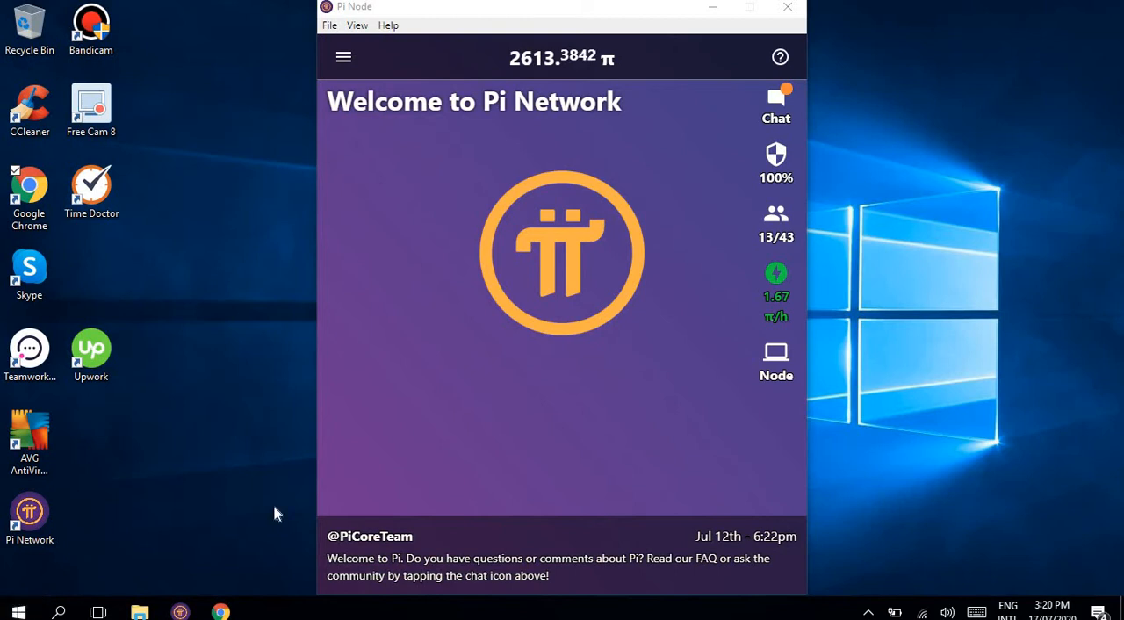
Step: Switch to Chrome and close the already open Pi Network tab, leaving only the blank new tab
click(230, 610)
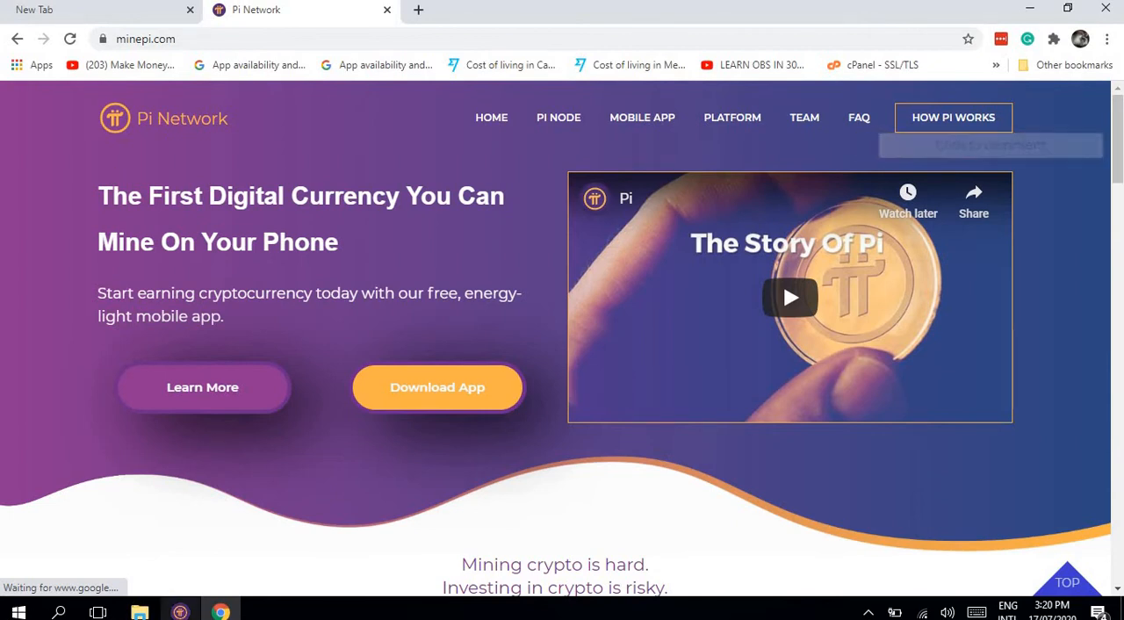
click(180, 612)
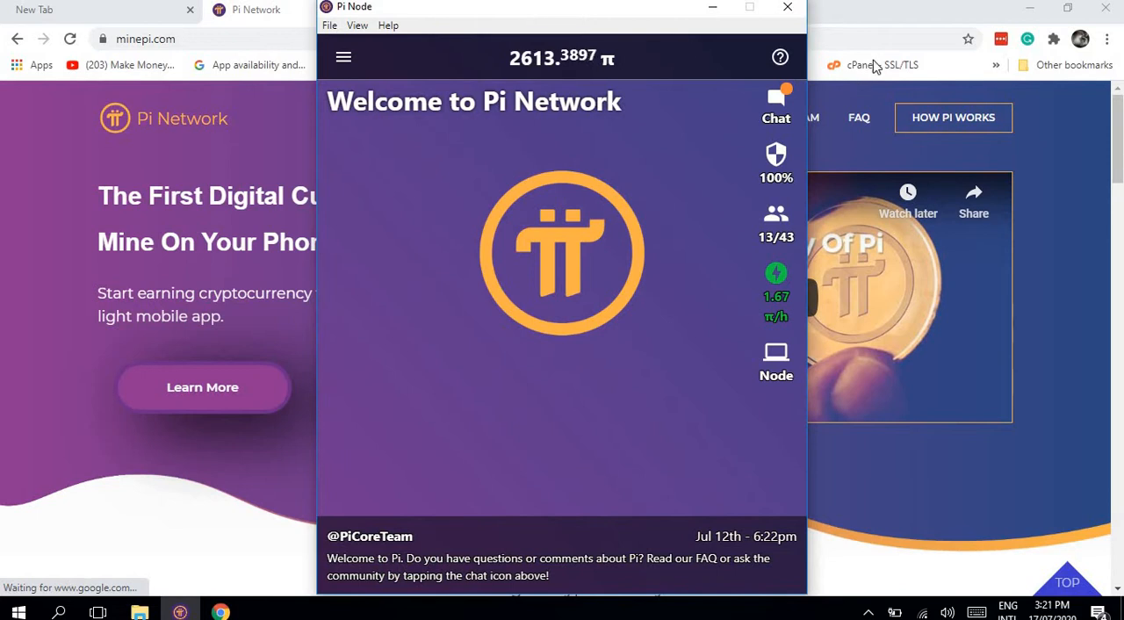
click(922, 8)
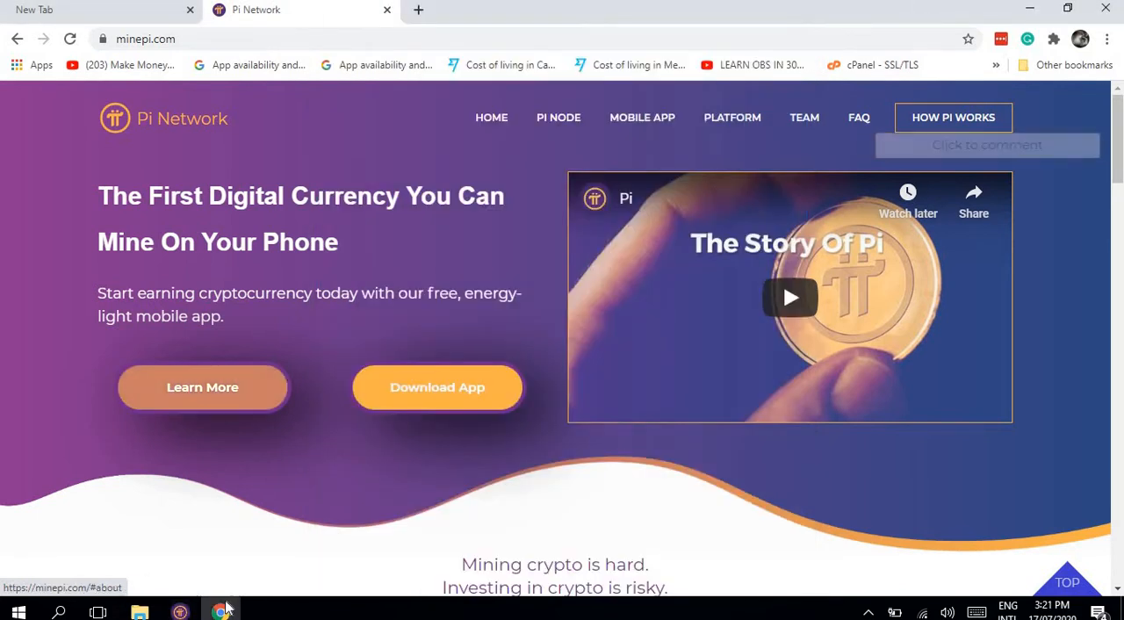
click(150, 9)
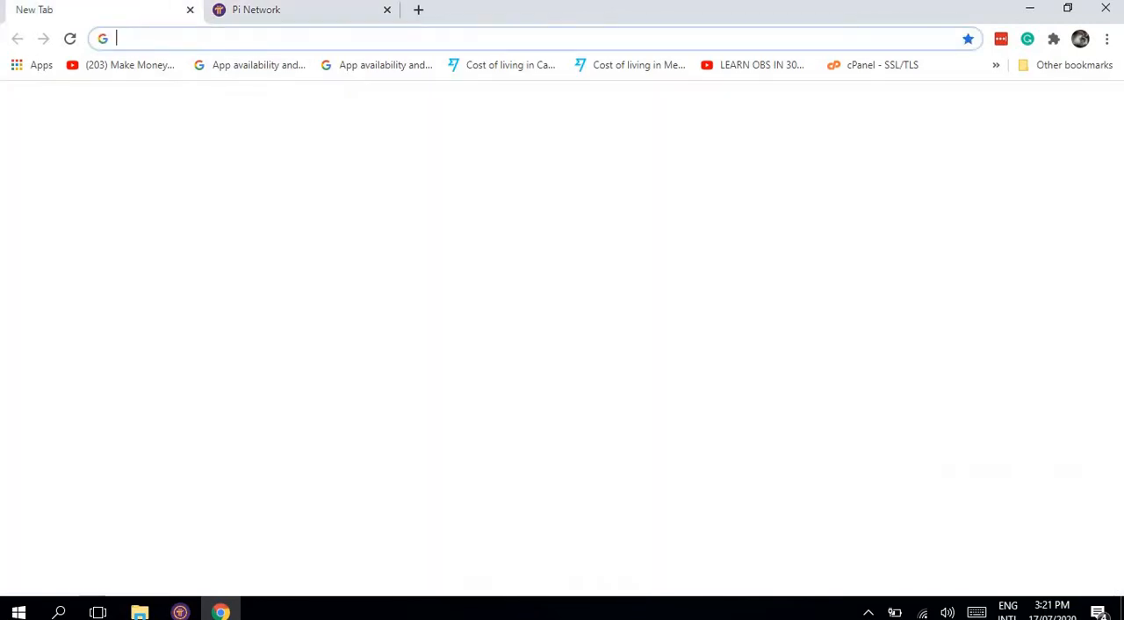
click(386, 9)
Step: Open the Pi Network website at minepi.com
click(350, 35)
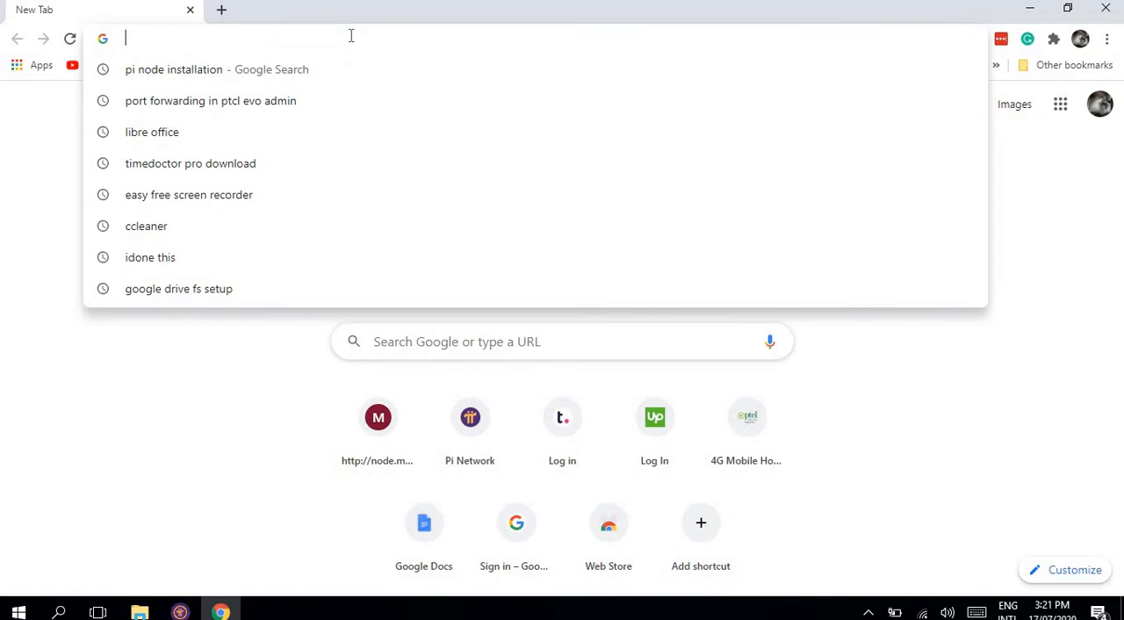
text(mi)
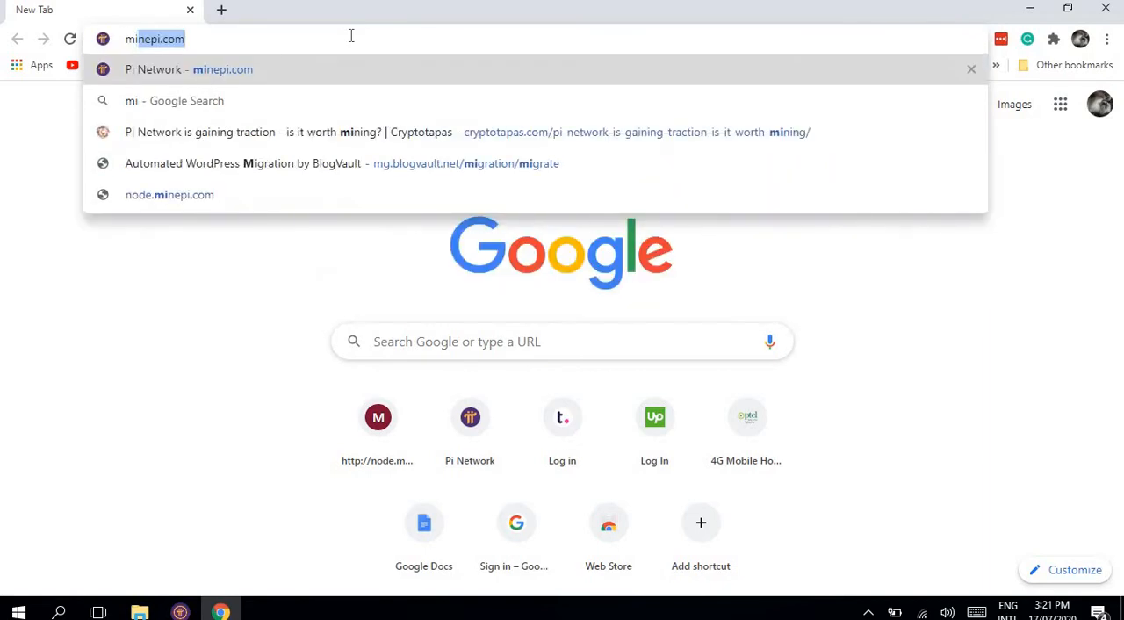
text(nepi)
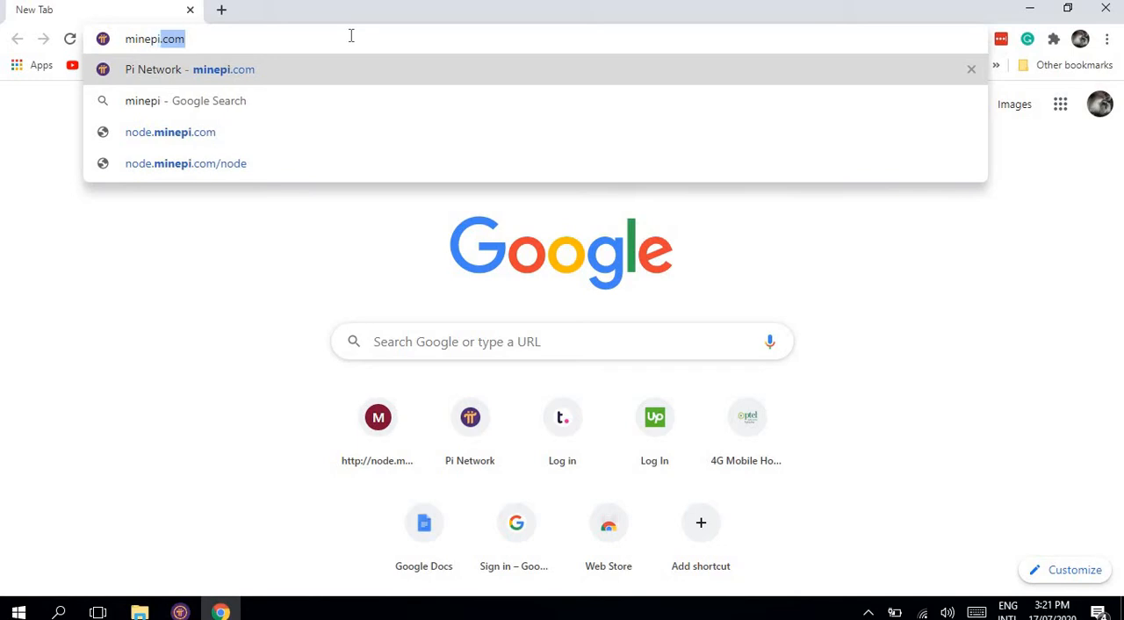
text(.com)
key(Return)
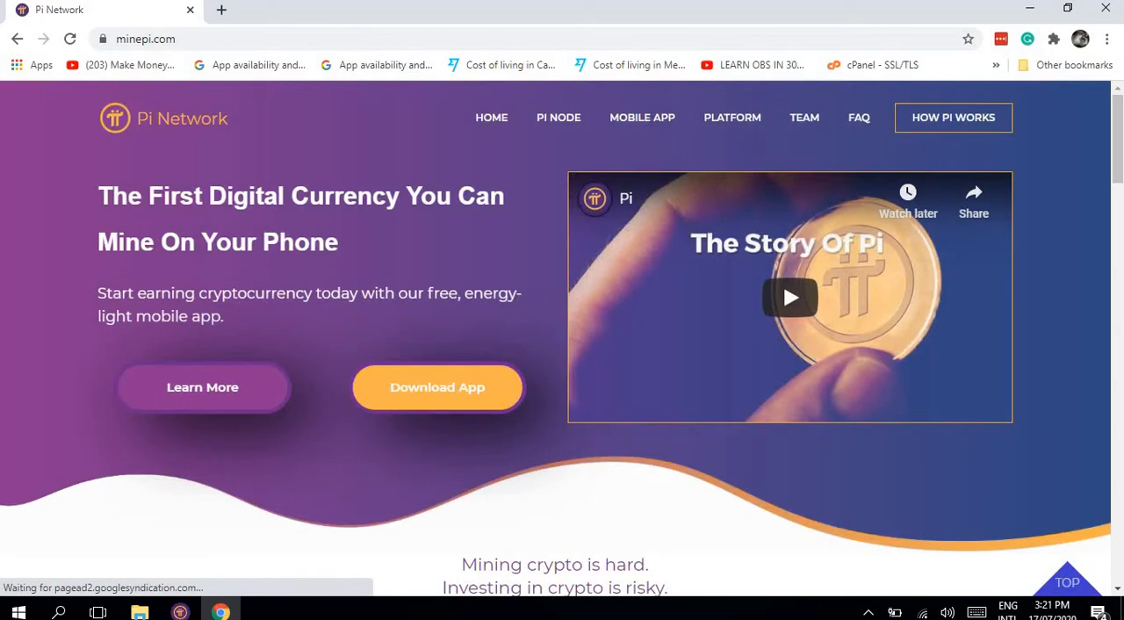
Step: Download the Windows installer from the Pi Node download page and save it as Pi Network Setup 0.3.1 (4) in the Software folder
click(574, 120)
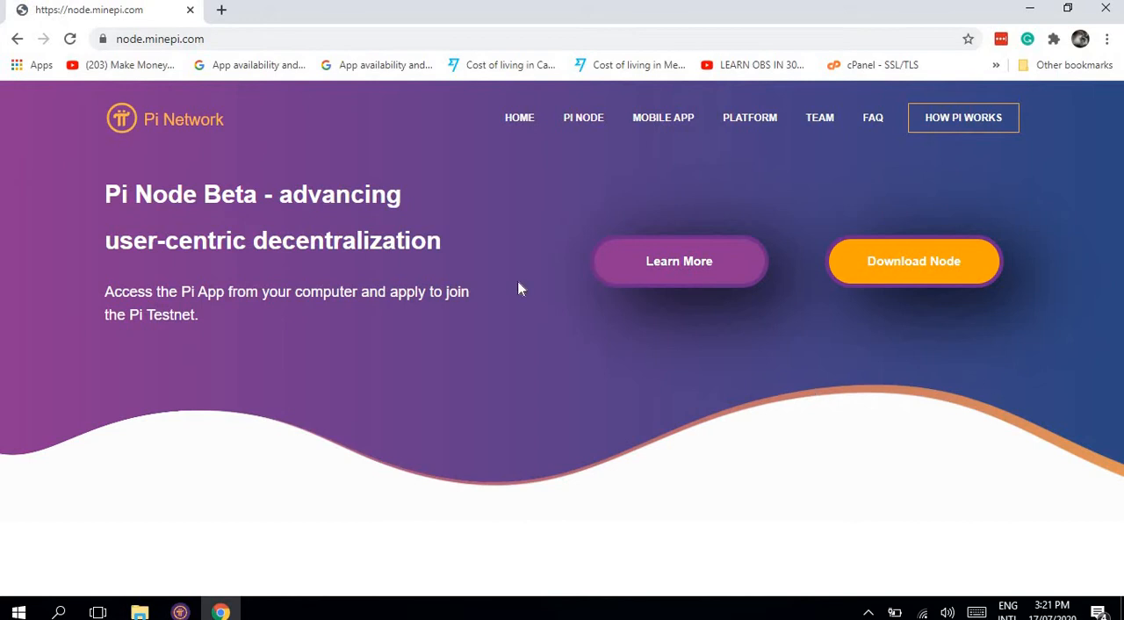
click(916, 268)
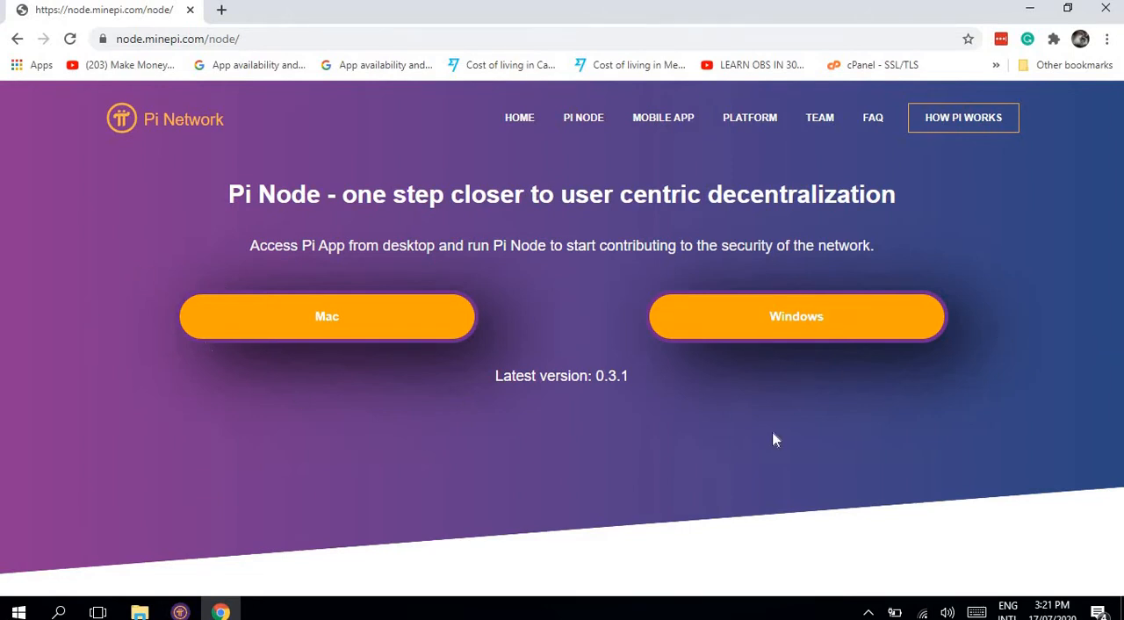
click(695, 331)
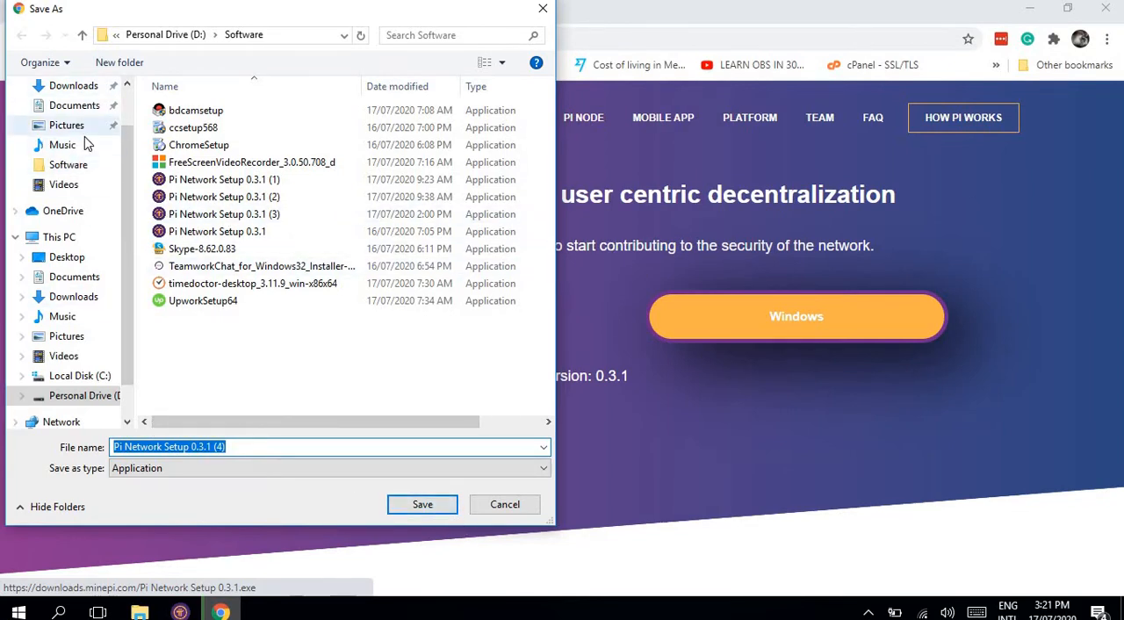
scroll(125, 95, up, 2)
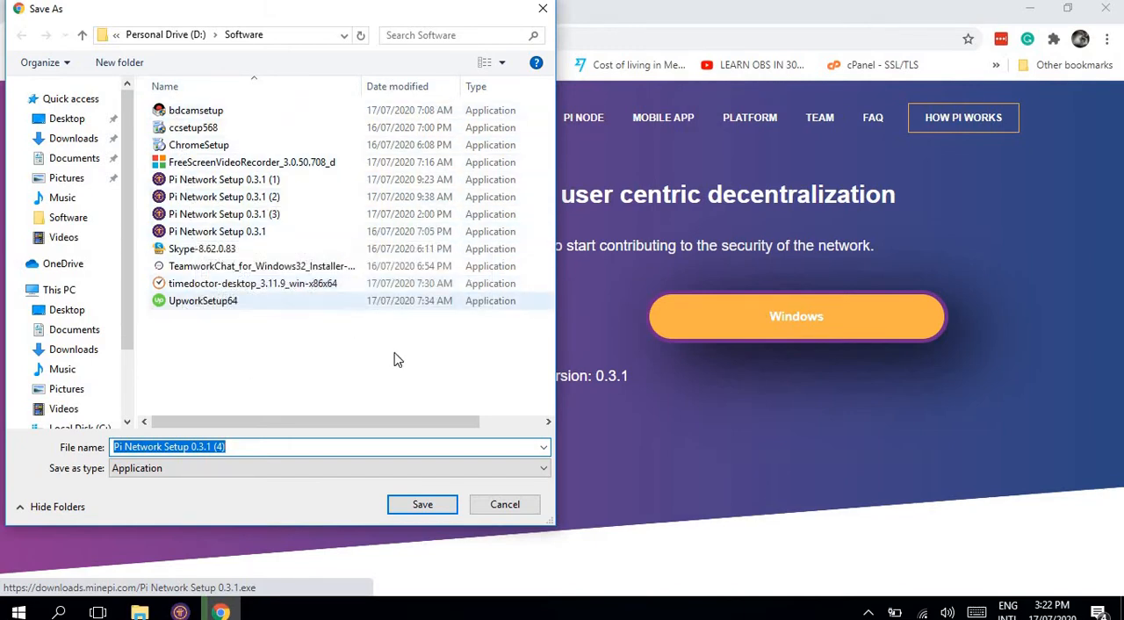
click(423, 505)
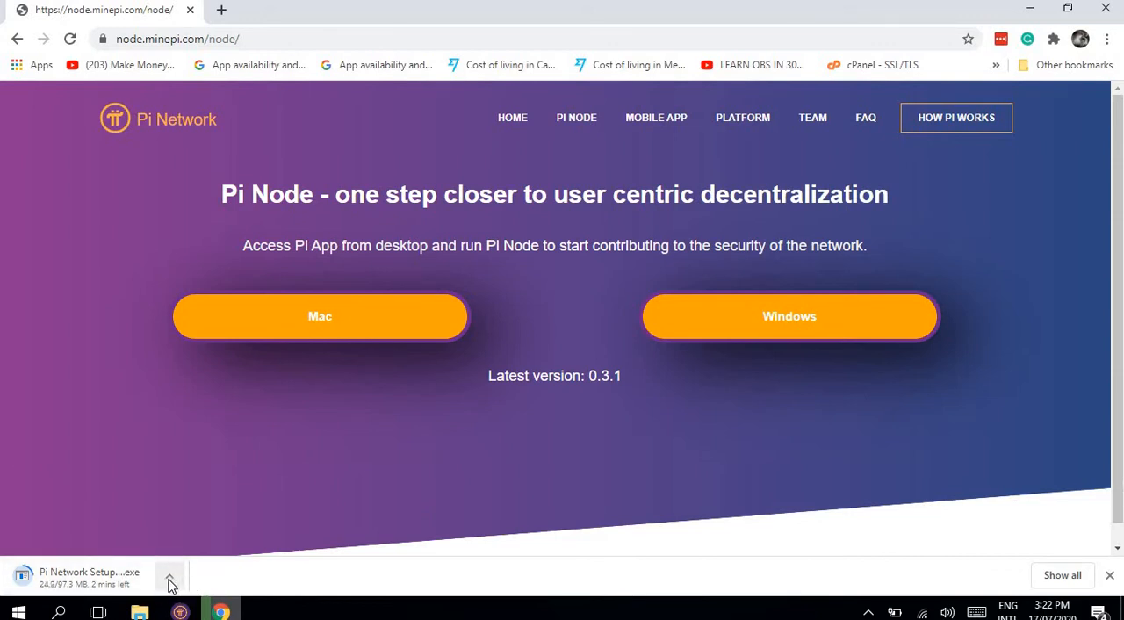
Step: Switch to the Pi Node app with Chrome minimized, open its Node section and continue from the submitted application to the technical preparation
click(180, 612)
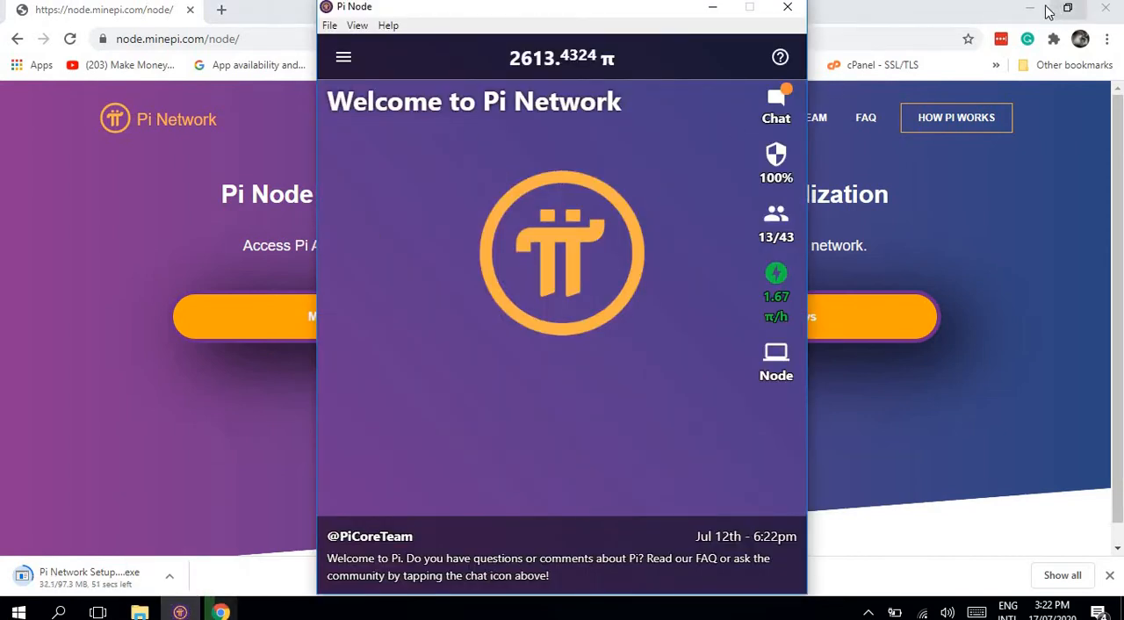
click(1041, 9)
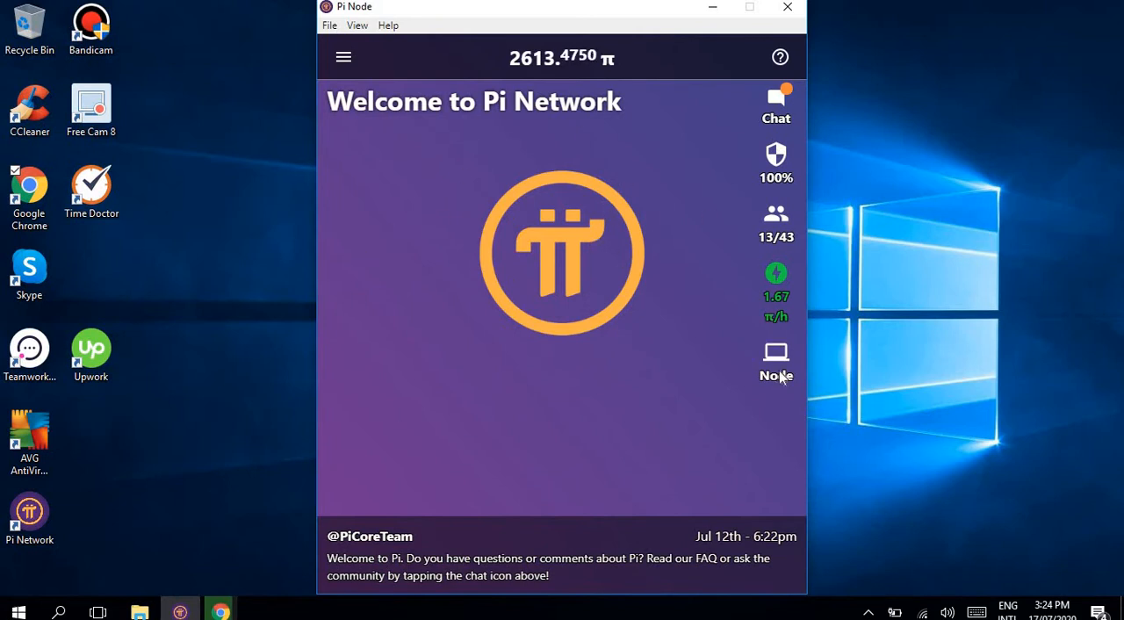
click(778, 376)
click(787, 376)
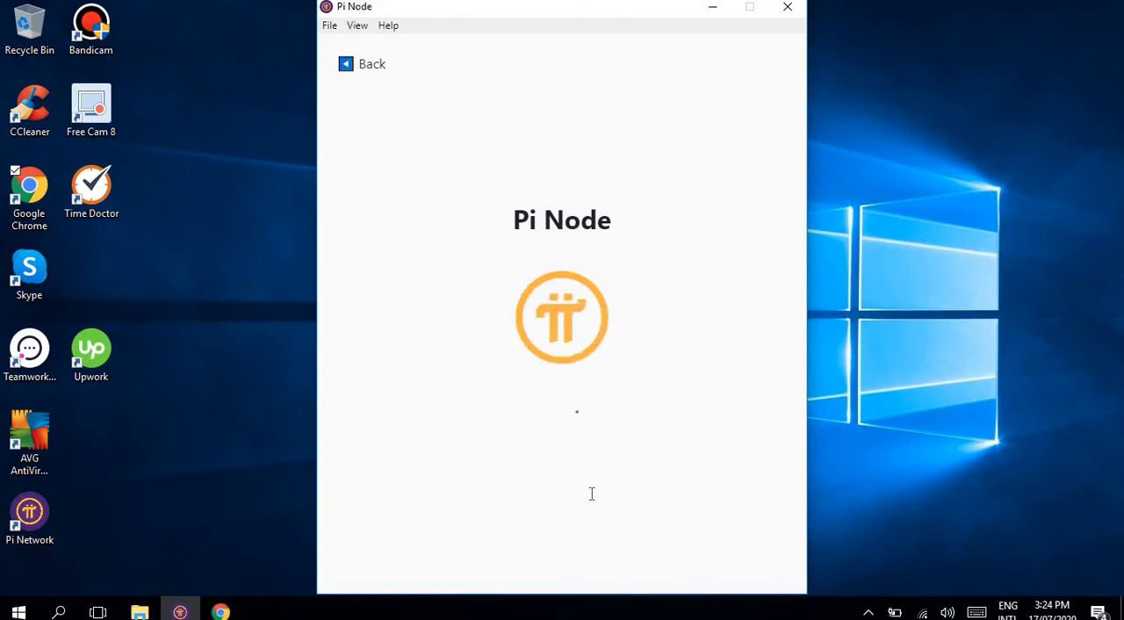
click(343, 75)
click(764, 384)
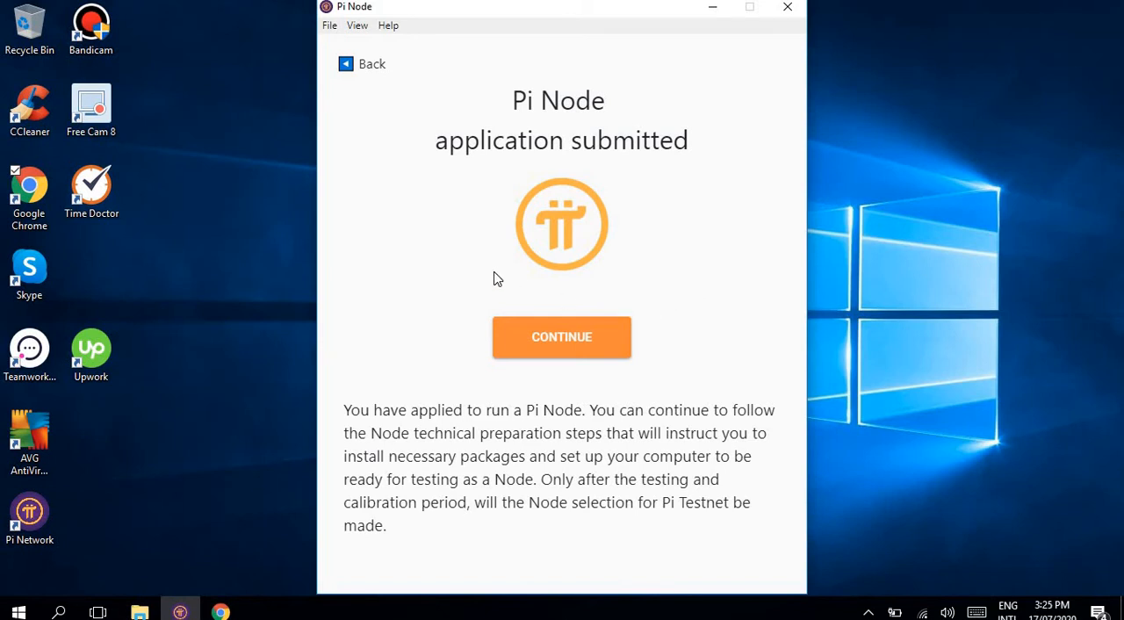
click(571, 355)
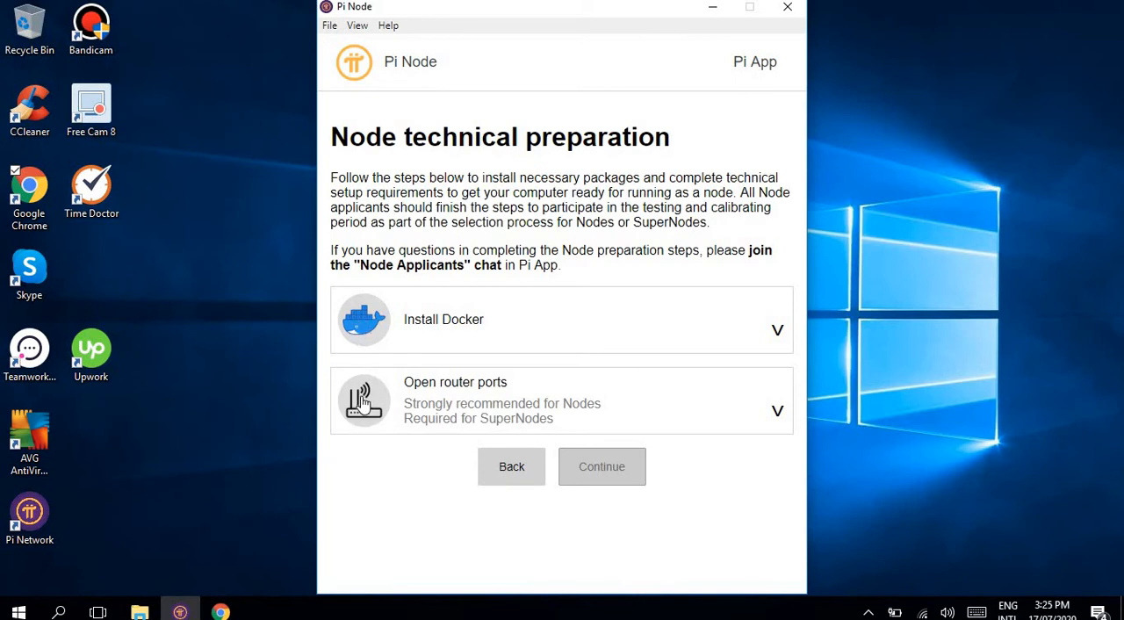
Step: Expand the Install Docker instructions and open the Docker download page for Windows 10 Pro or Enterprise
click(380, 318)
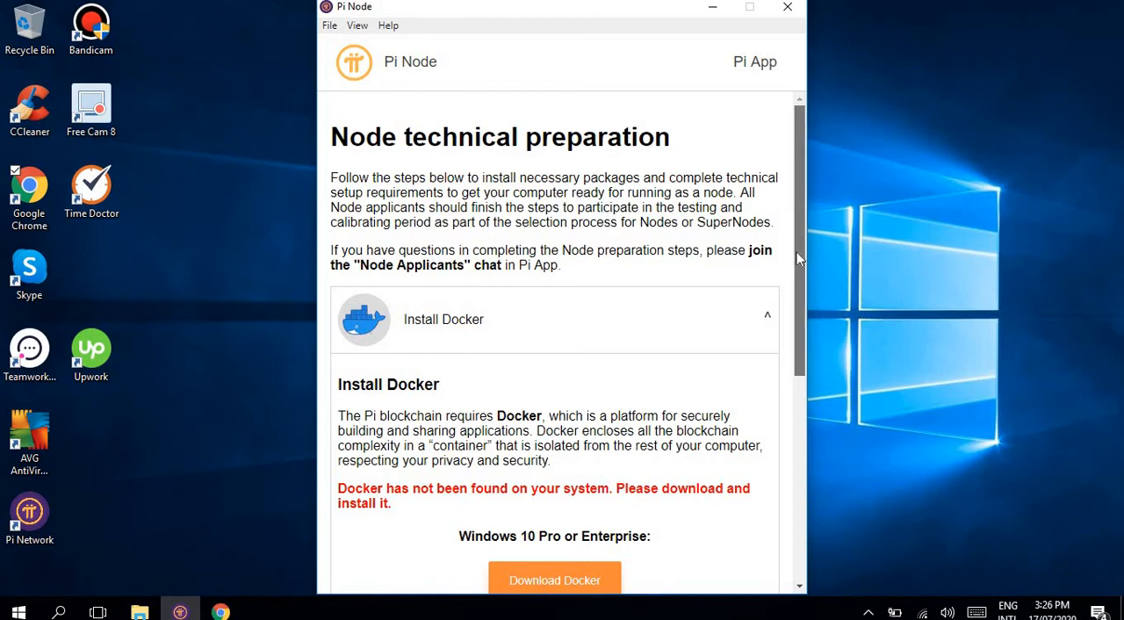
drag(796, 253, 799, 335)
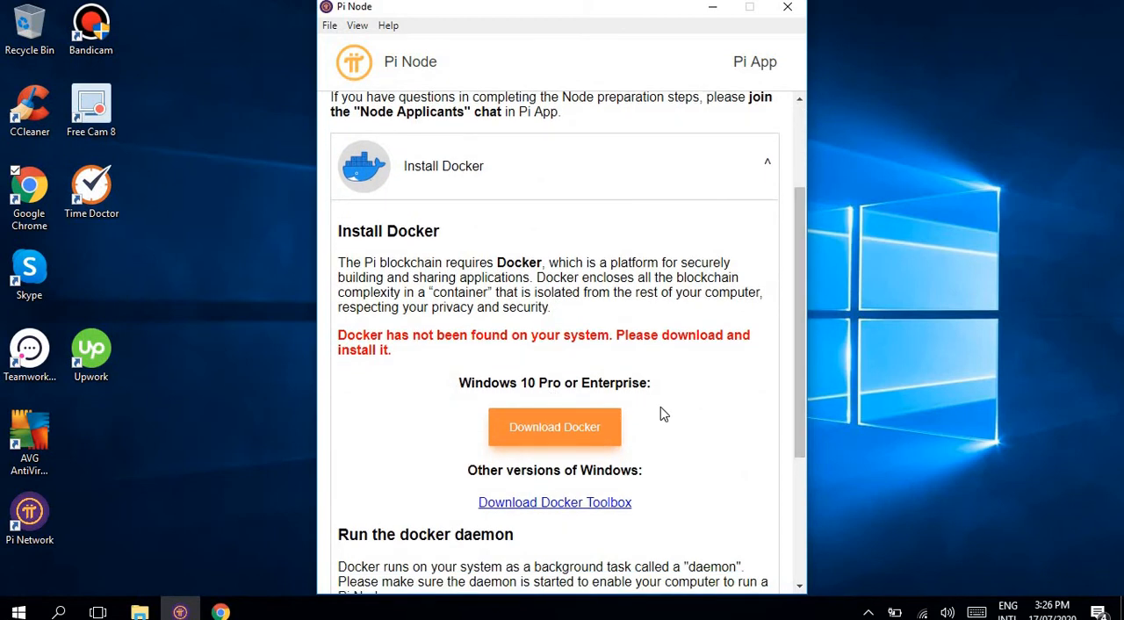
click(520, 437)
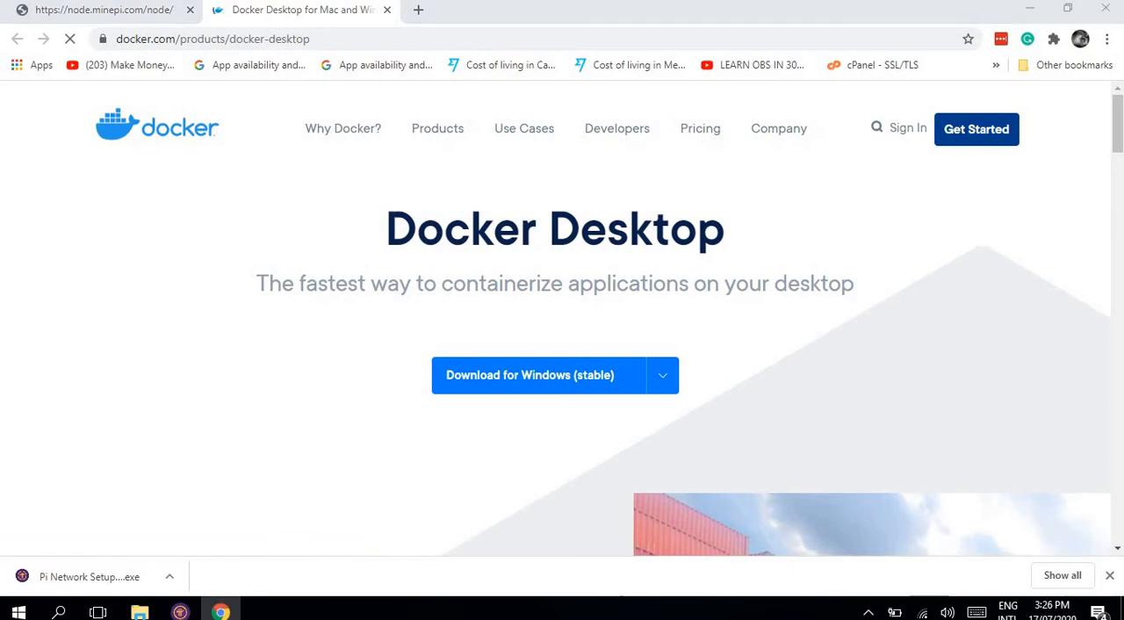
Step: Download the stable Docker Desktop for Windows and save it as Docker Desktop Installer in the Software folder
scroll(1120, 149, down, 2)
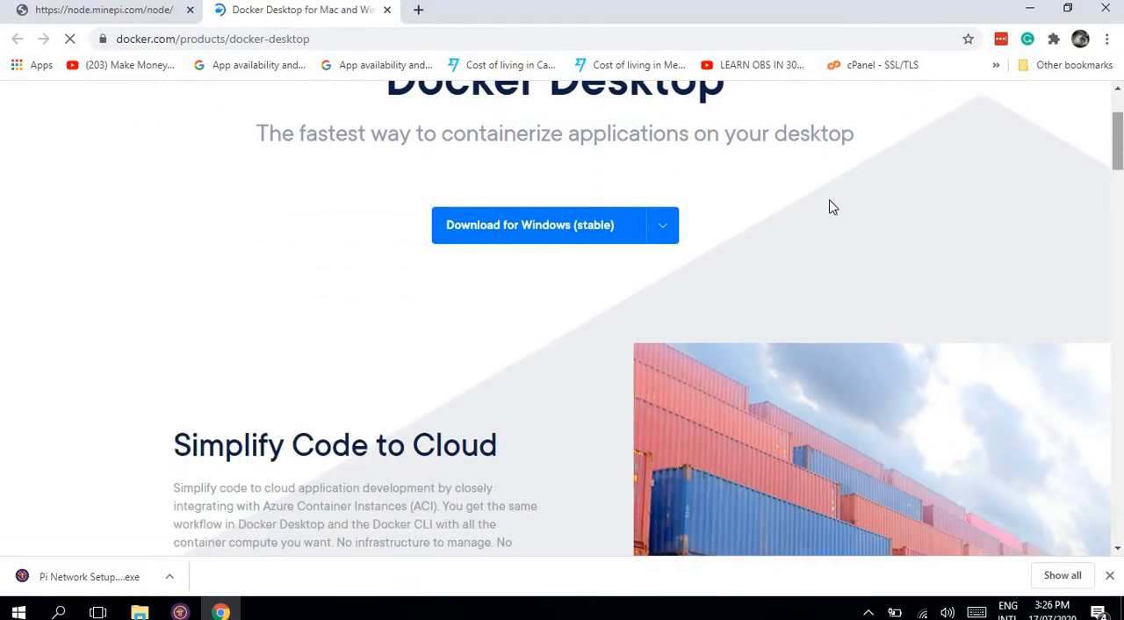
click(662, 225)
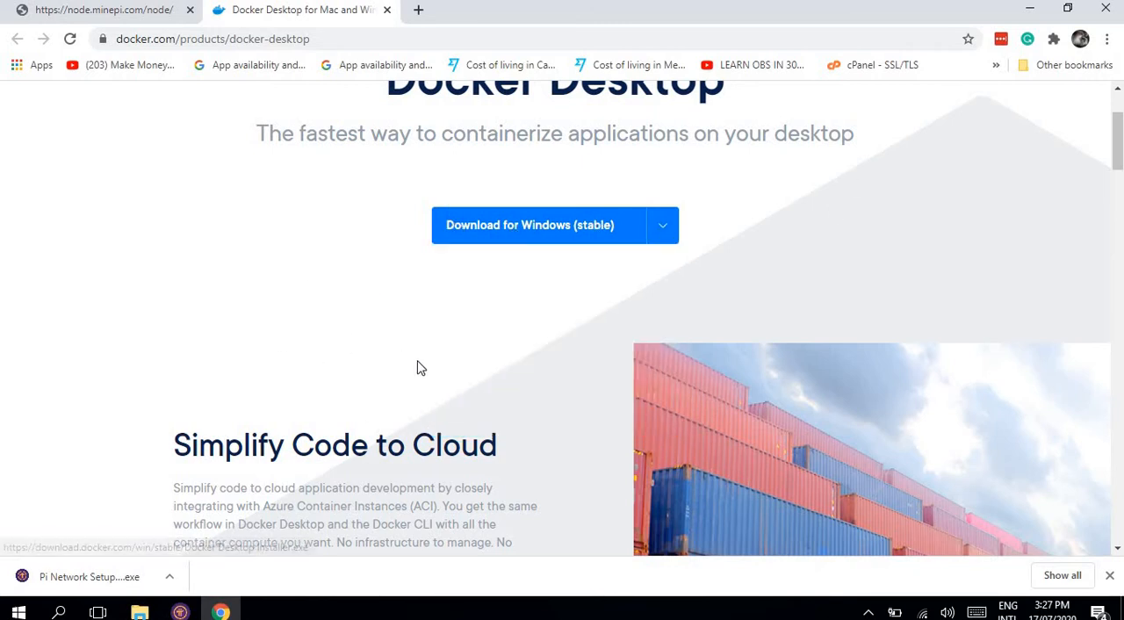
mouse_move(491, 230)
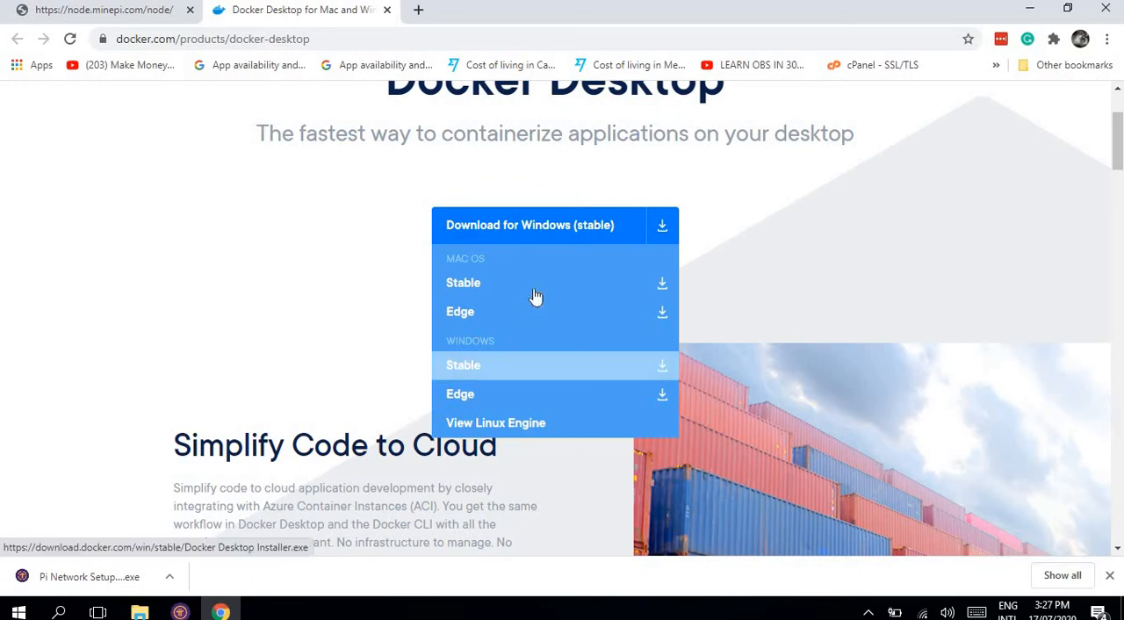
click(529, 230)
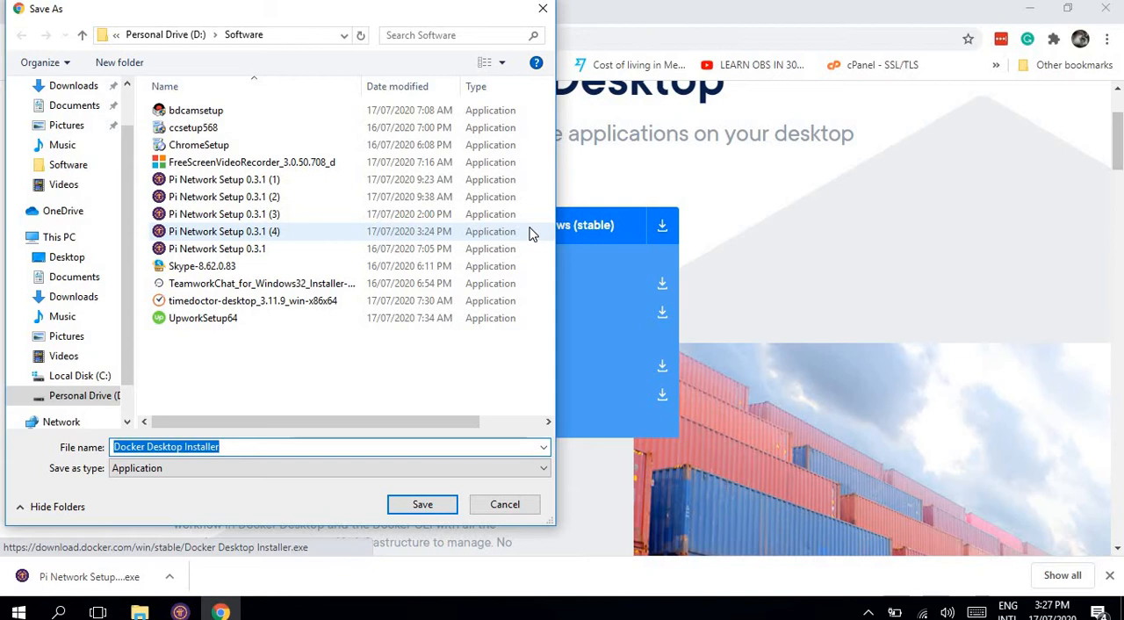
click(423, 505)
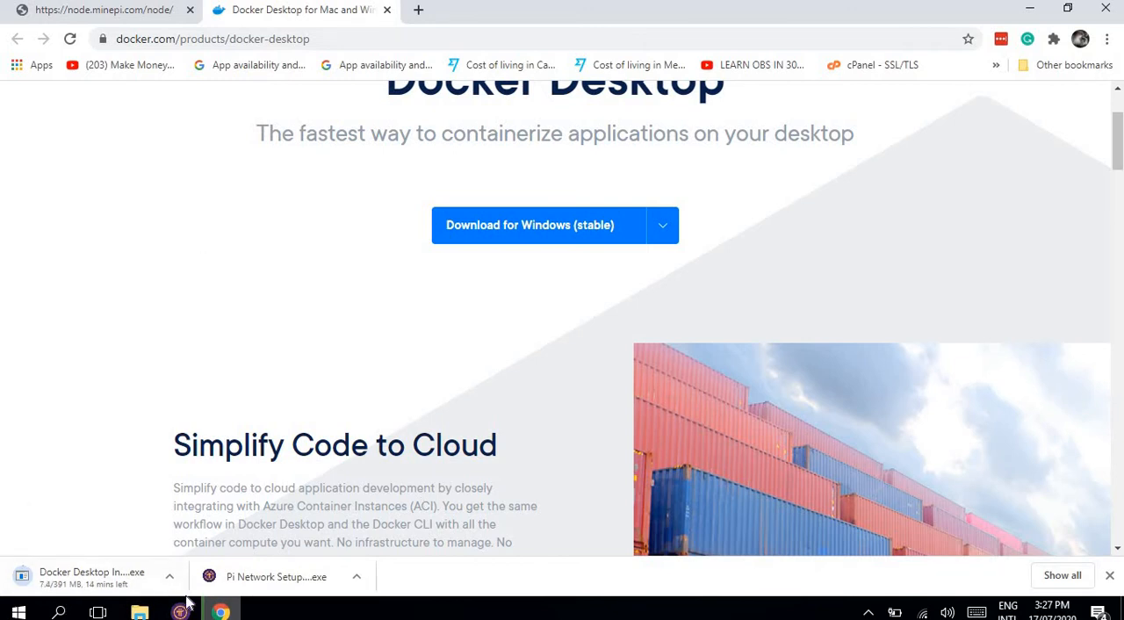
Step: Find the earlier completed Docker Desktop Installer.exe in Chrome's download history and show it in its folder
click(1080, 576)
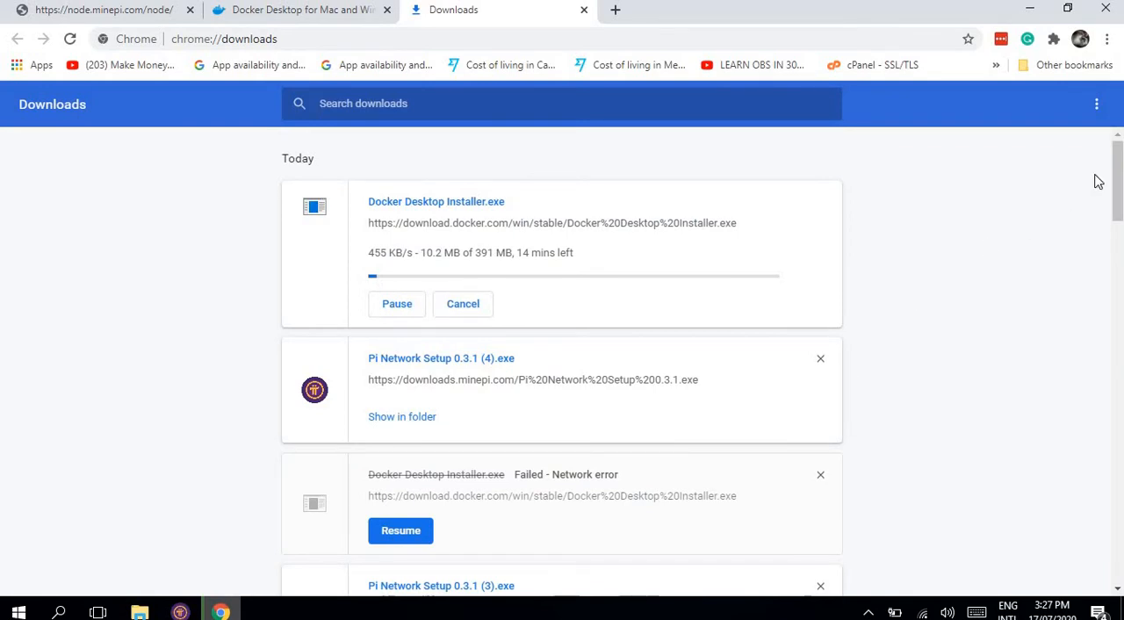
mouse_move(1120, 167)
mouse_down()
mouse_move(1120, 272)
mouse_move(1120, 167)
mouse_up()
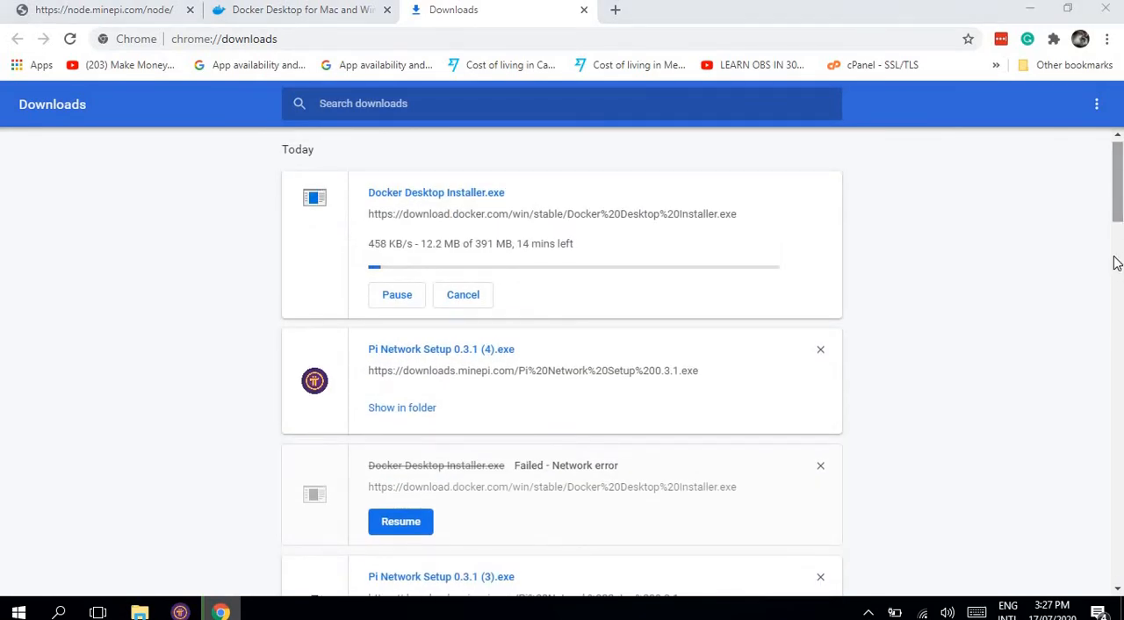
drag(1119, 208, 1120, 416)
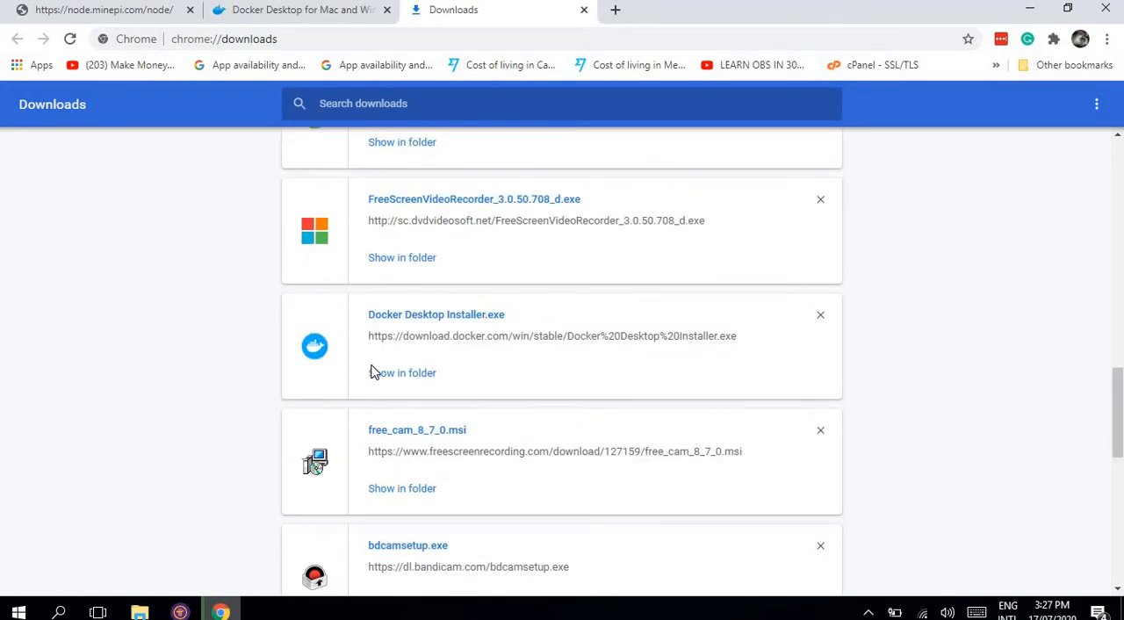
right_click(392, 319)
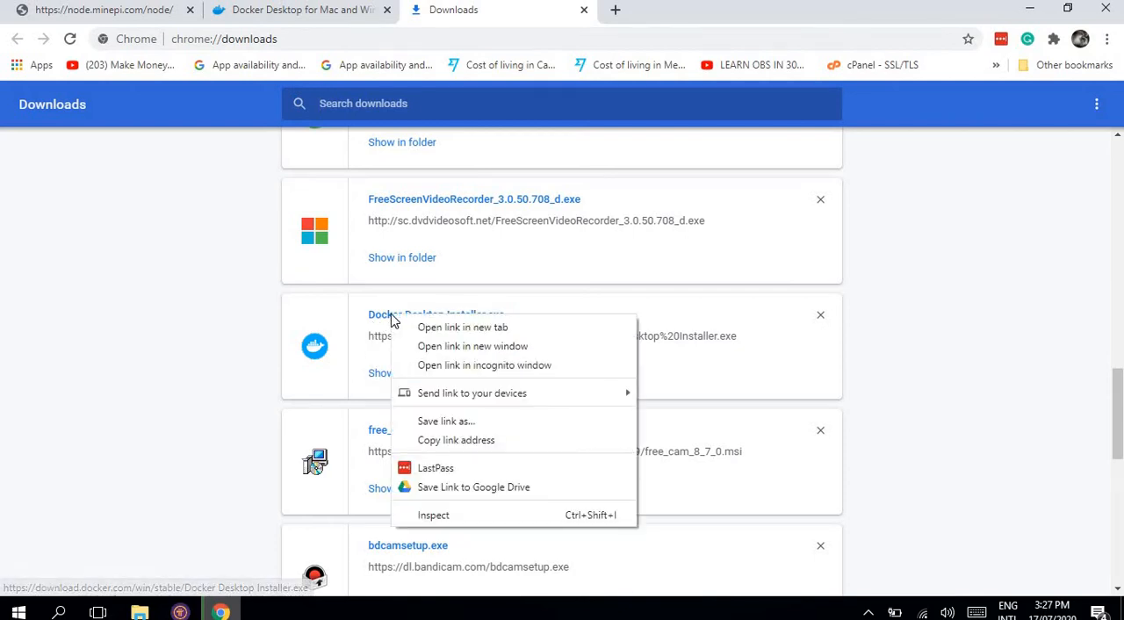
click(803, 348)
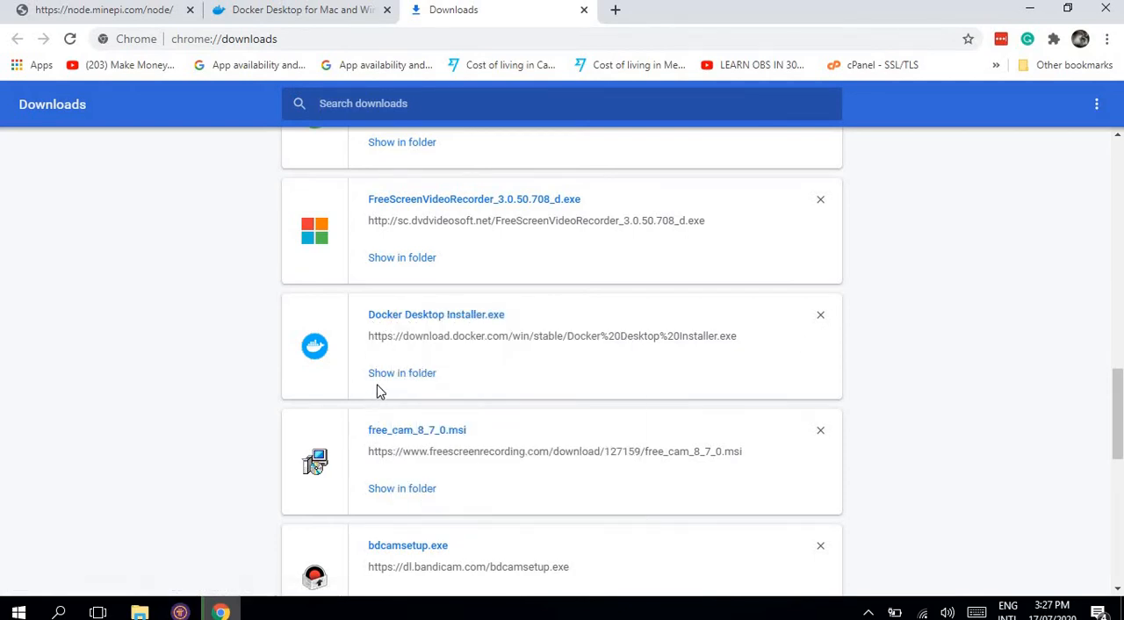
click(378, 374)
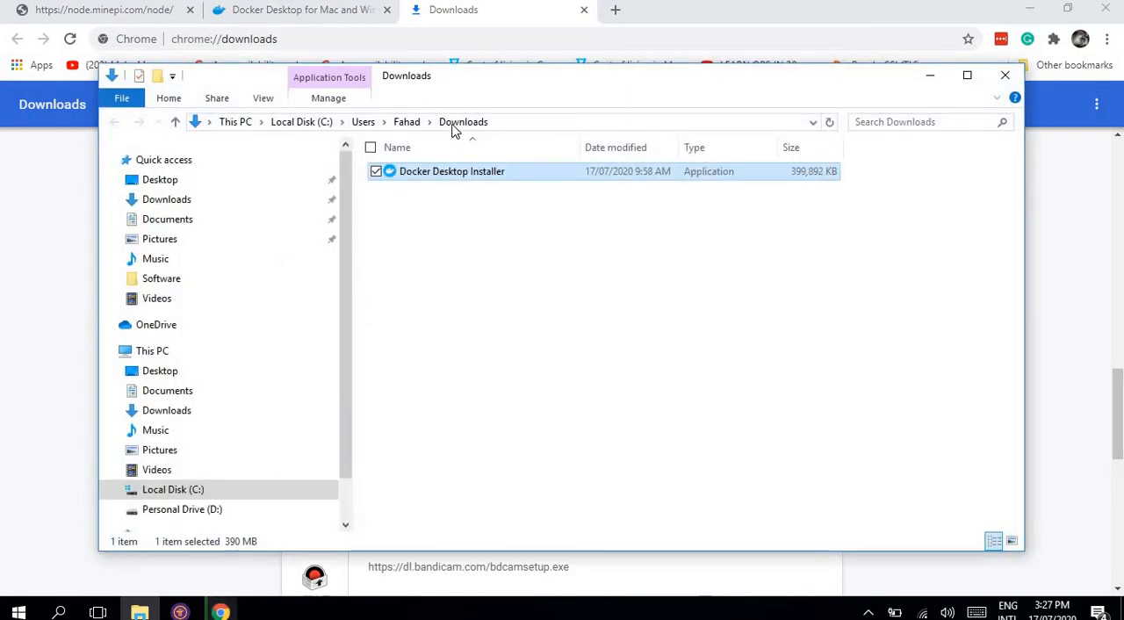
Step: Run the Docker Desktop Installer from the Downloads folder as administrator
right_click(432, 171)
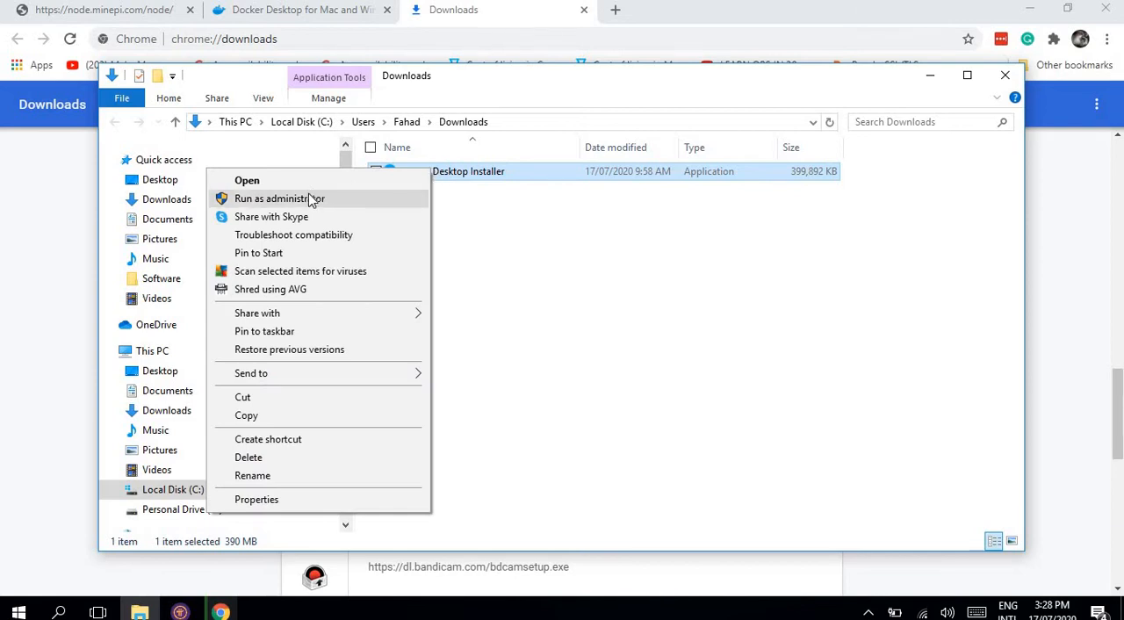
click(280, 199)
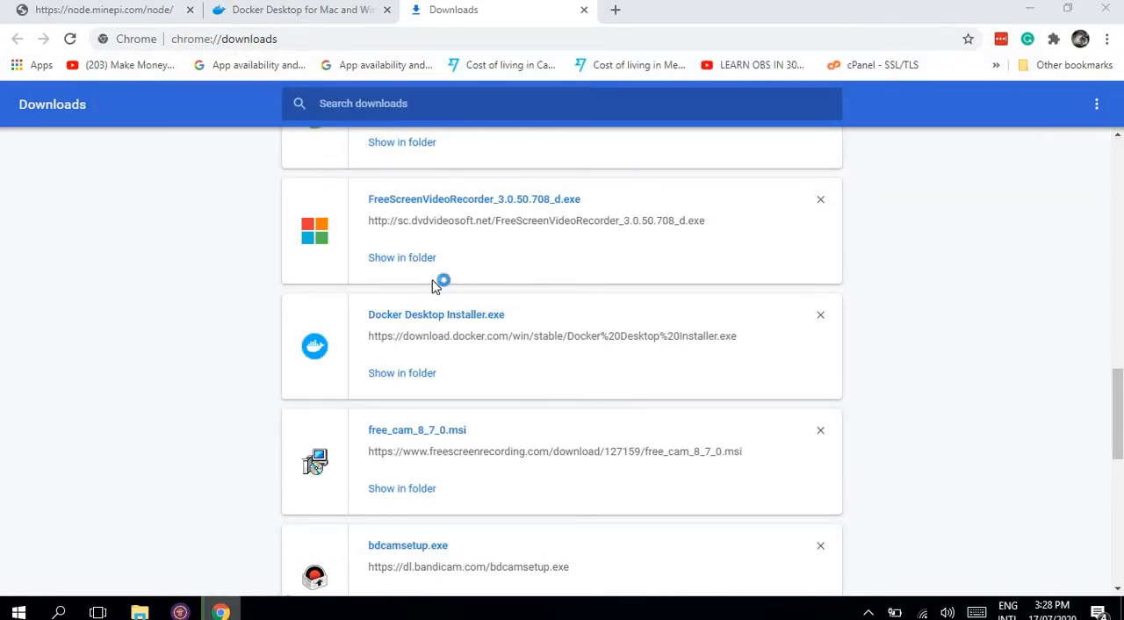
scroll(1120, 204, up, 12)
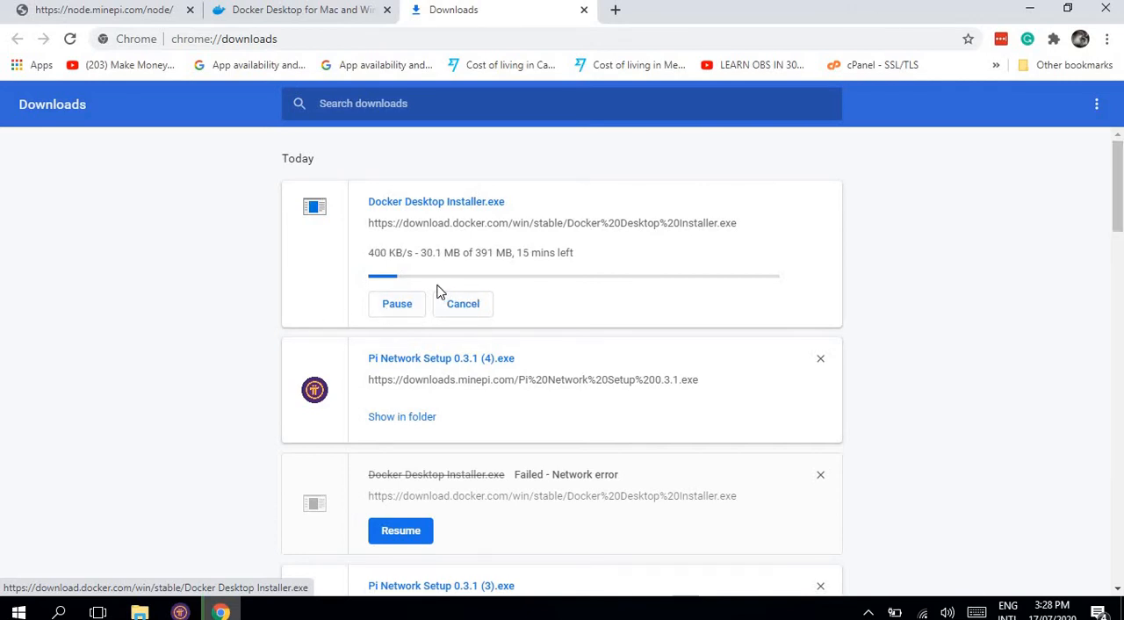
Step: Cancel the running Docker Desktop Installer download and let the already downloaded installer run
click(415, 307)
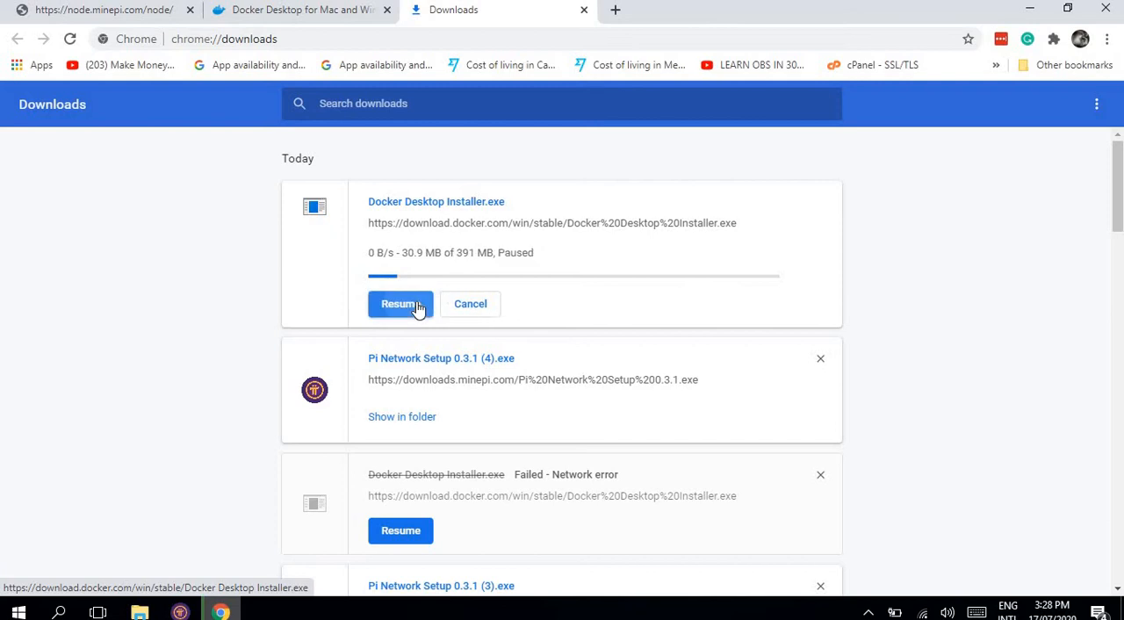
click(482, 305)
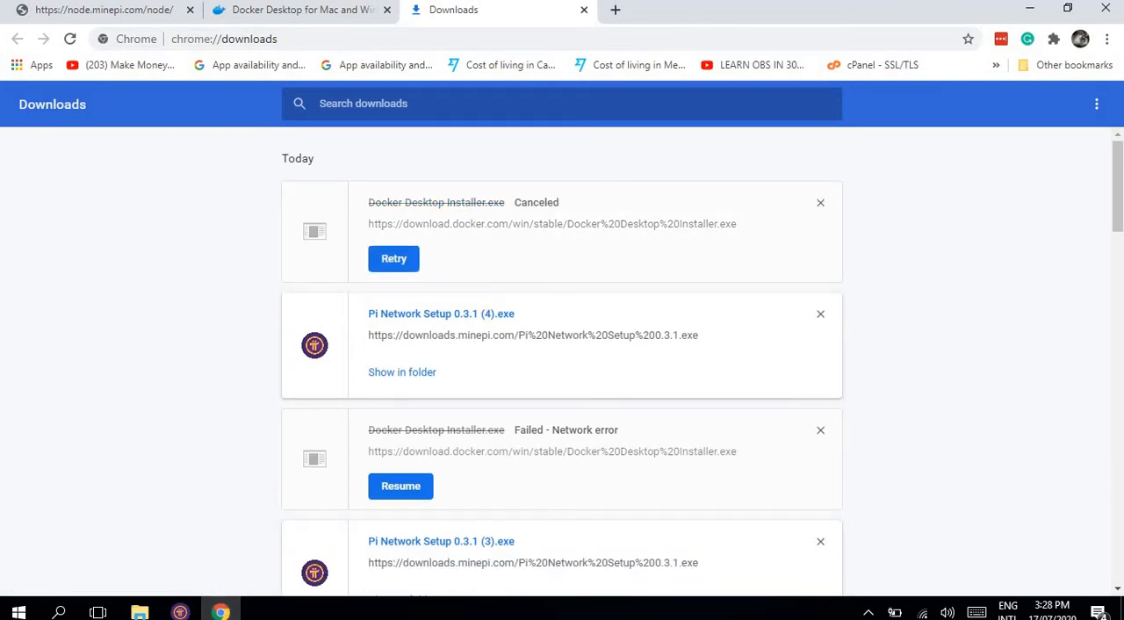
click(245, 8)
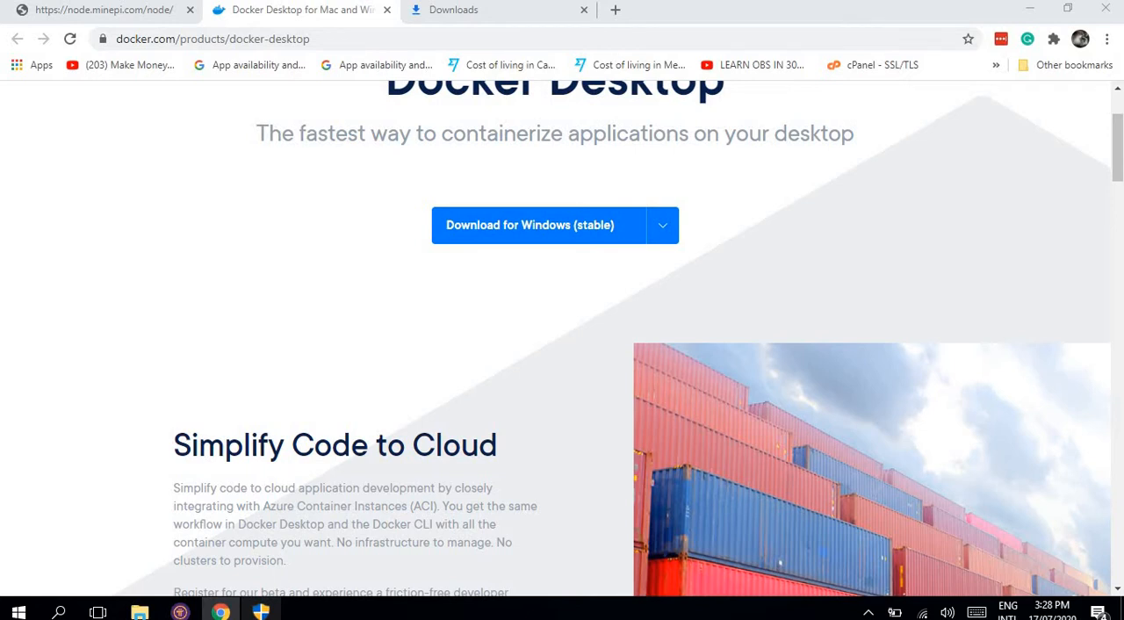
click(417, 430)
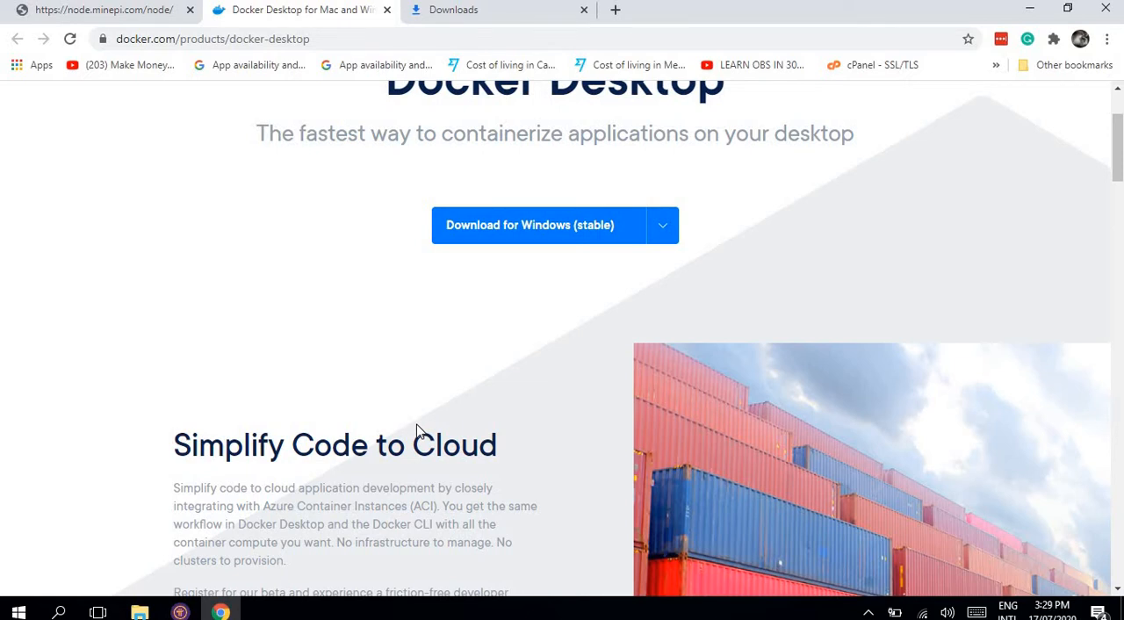
Step: Clear away the browser and Downloads folder windows and place Pi Node and the Docker Desktop installer side by side
click(1033, 10)
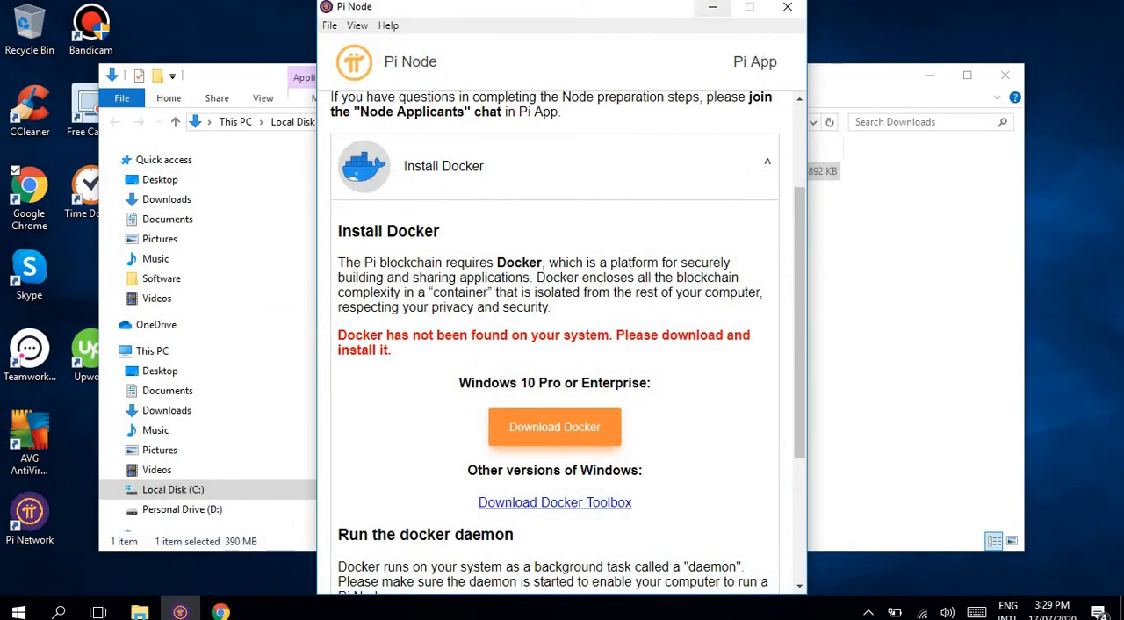
drag(664, 11, 334, 22)
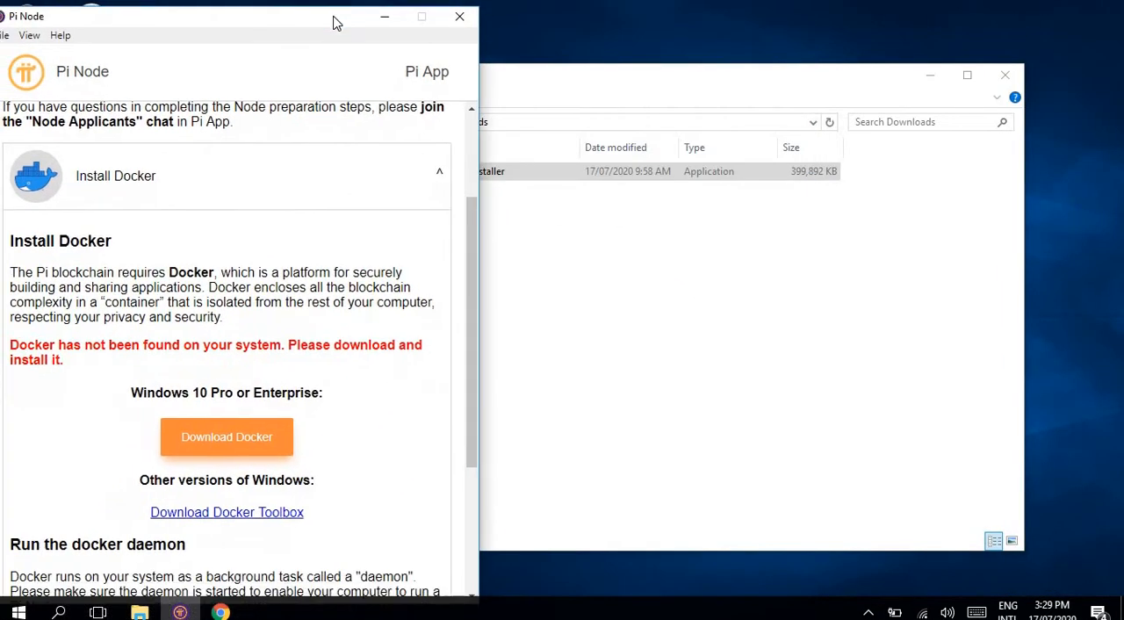
click(703, 107)
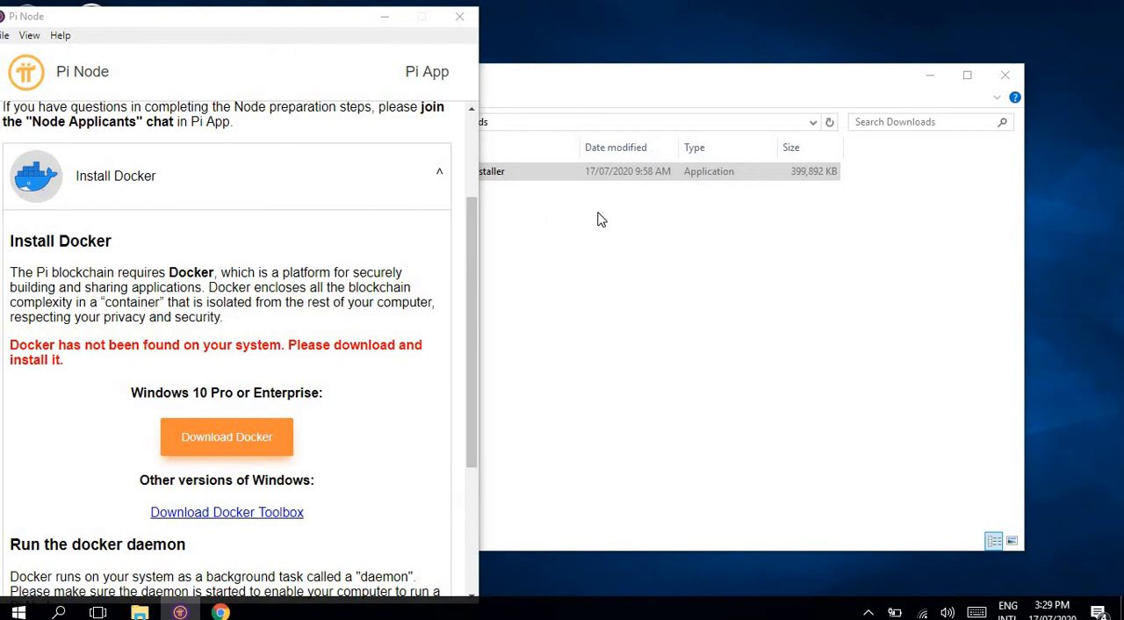
drag(630, 77, 642, 106)
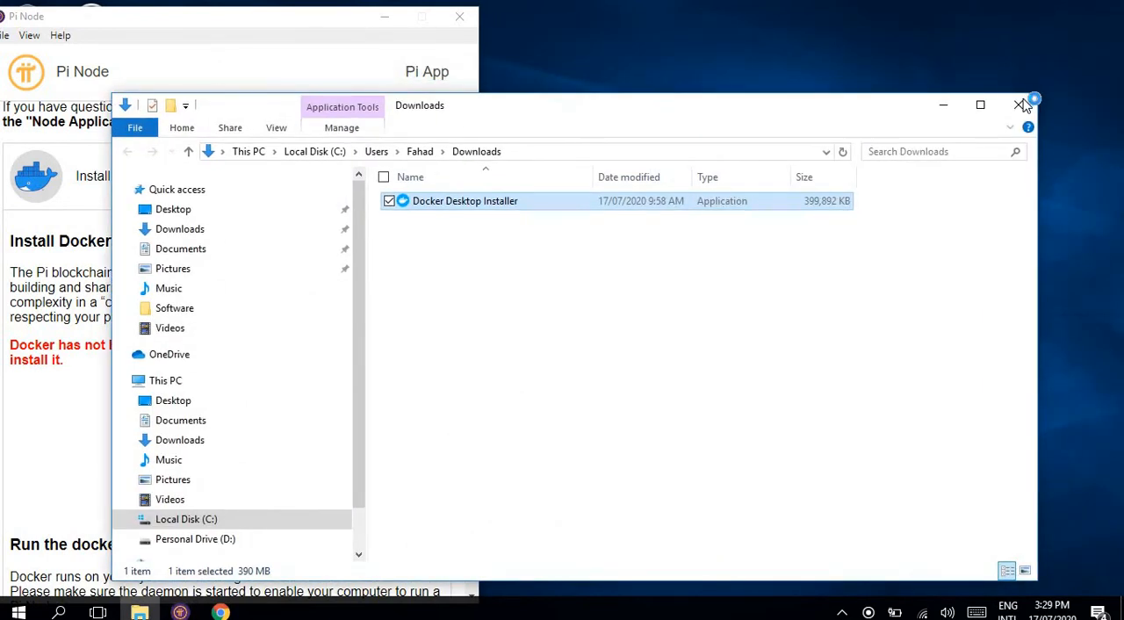
click(1020, 105)
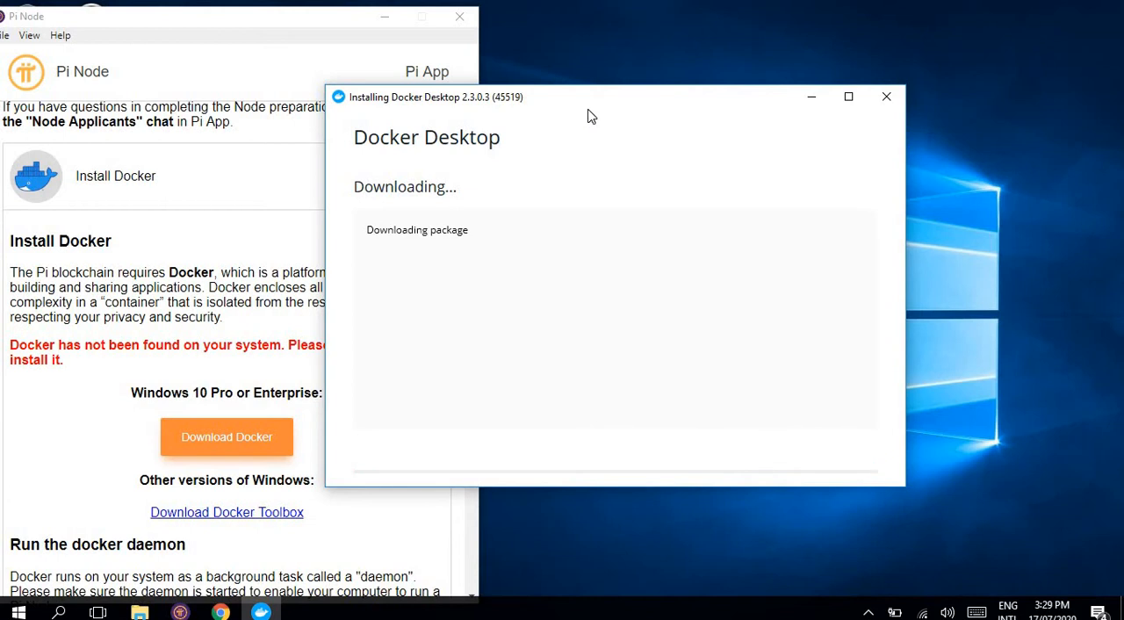
drag(591, 117, 764, 62)
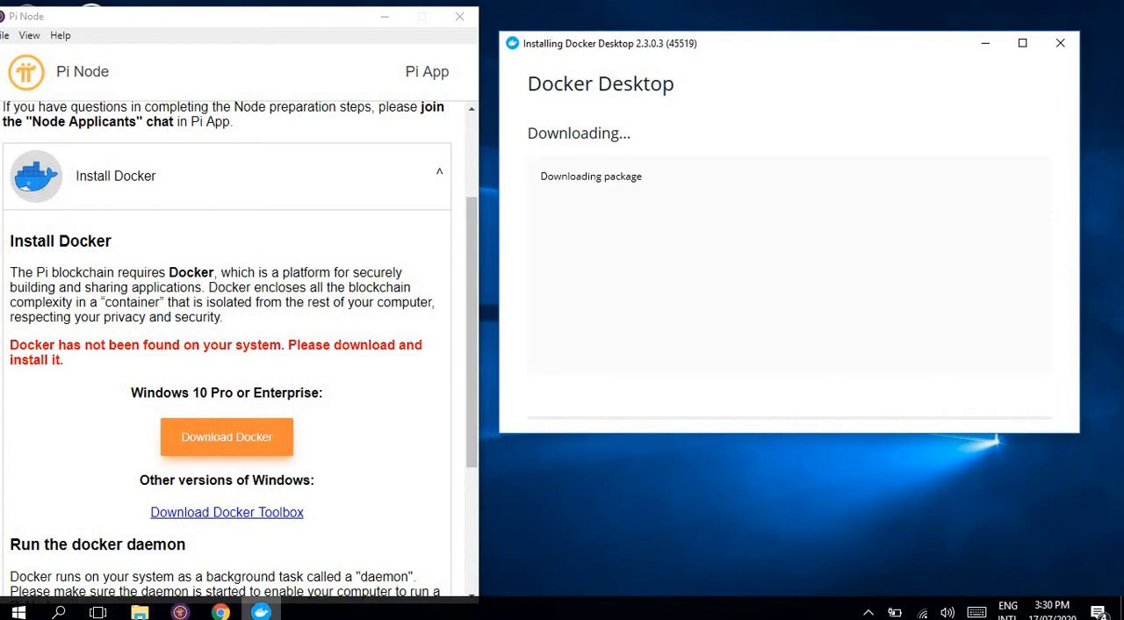
Step: Expand the Open router ports section in Pi Node and bring its required TCP/IP port list into view
mouse_move(220, 612)
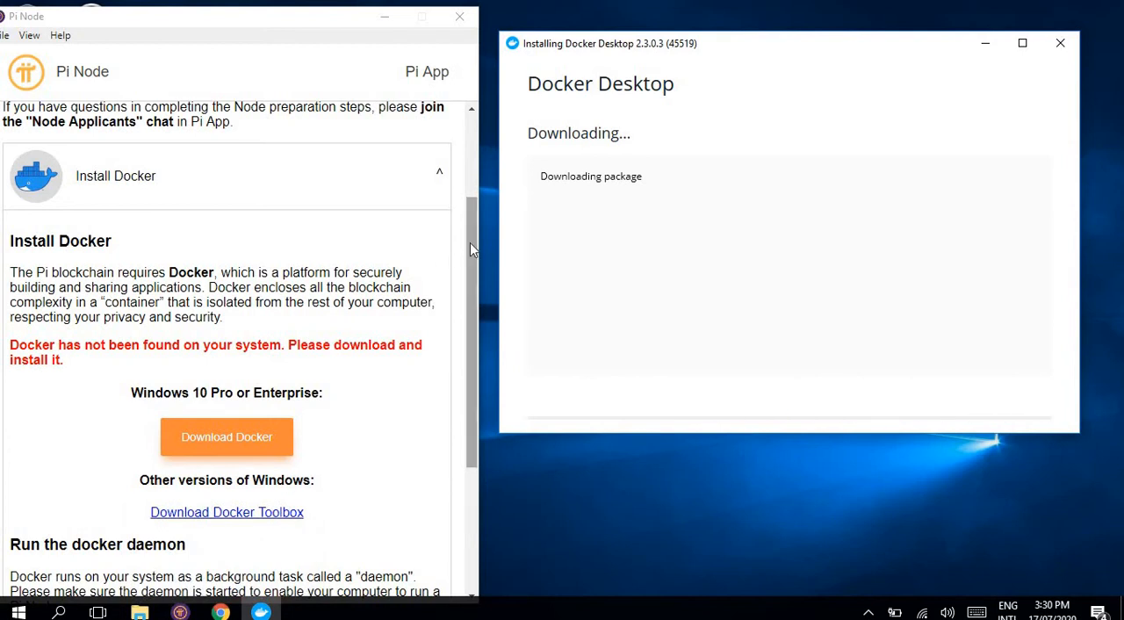
drag(470, 248, 470, 368)
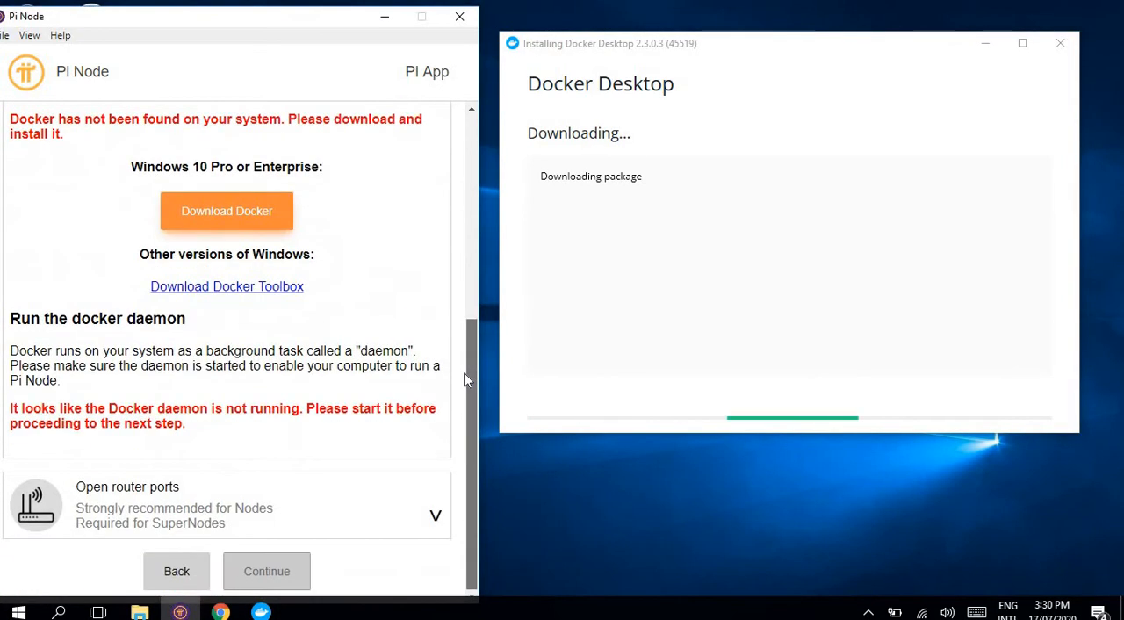
click(180, 516)
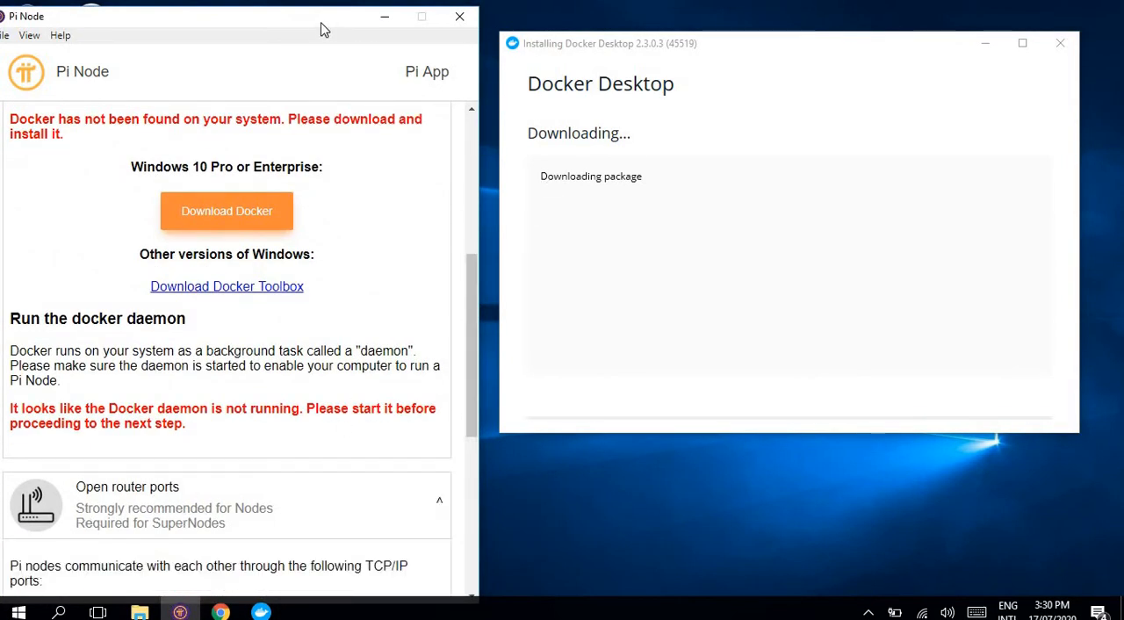
mouse_move(321, 29)
mouse_down()
mouse_move(386, 27)
mouse_move(334, 31)
mouse_up()
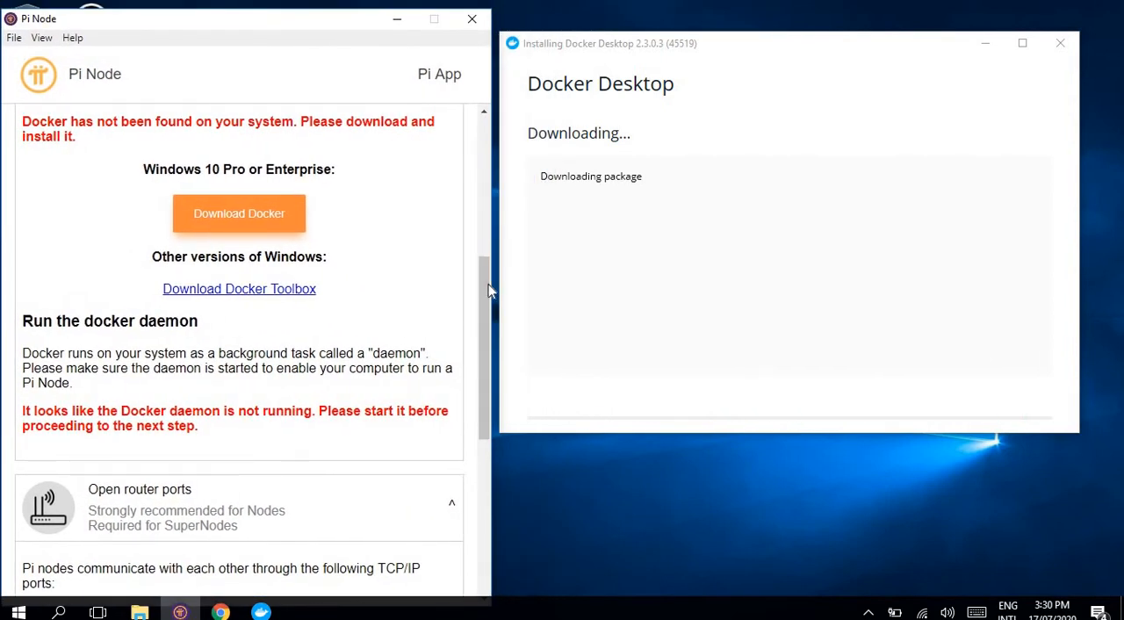
drag(488, 285, 482, 401)
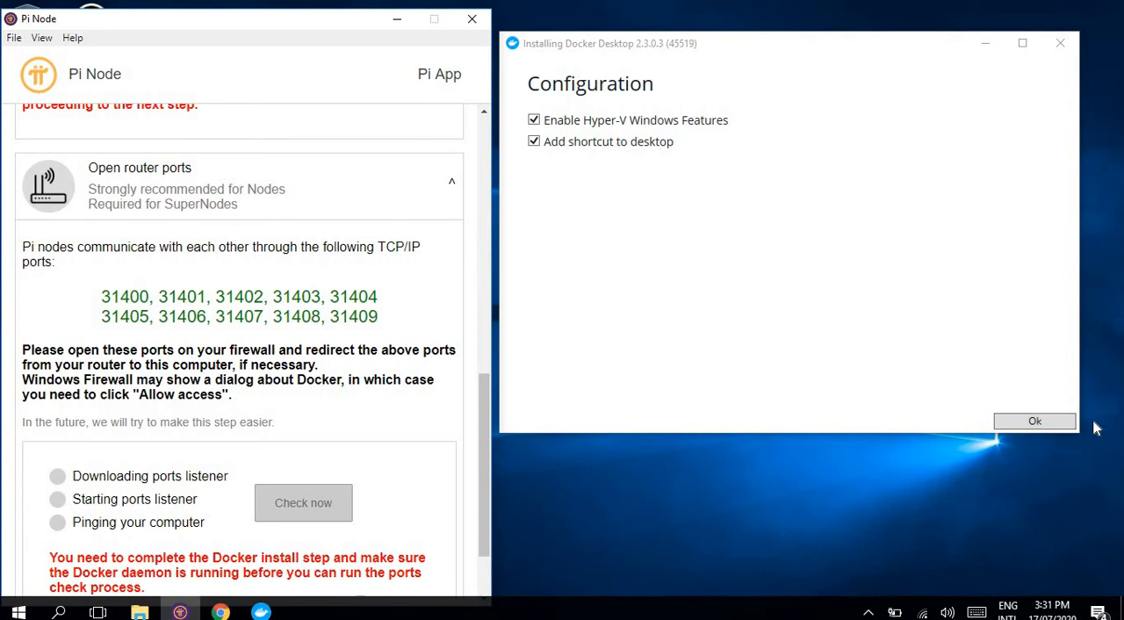
Step: Accept the Docker Desktop configuration with Enable Hyper-V Windows Features and Add shortcut to desktop both selected
click(1035, 422)
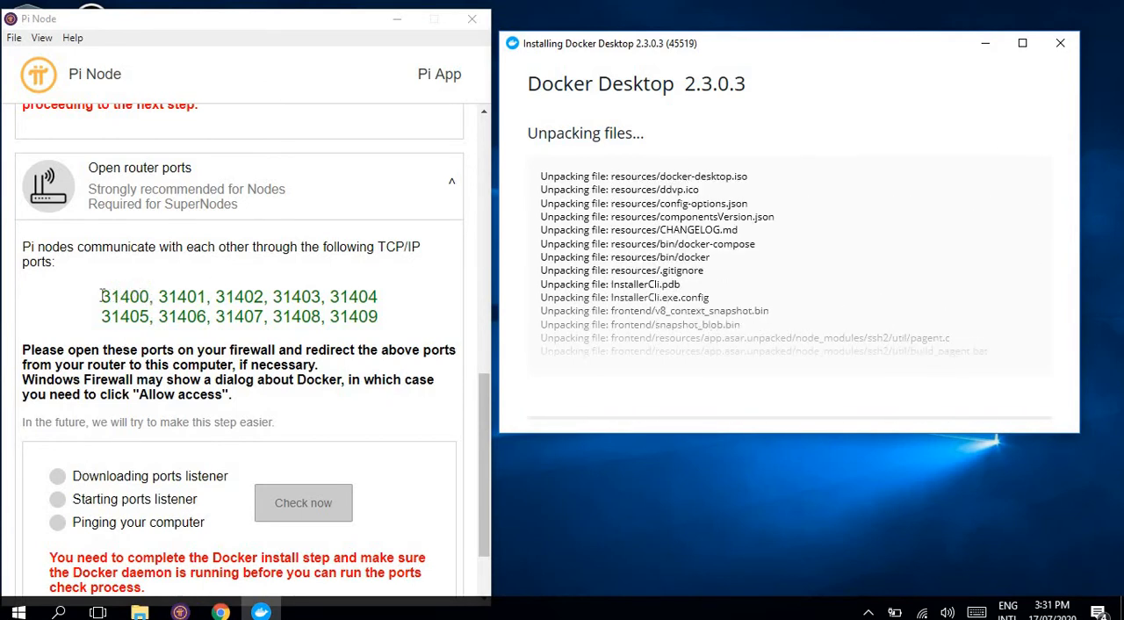
Step: Examine the TCP/IP ports 31400 to 31409 that Pi Node requires, starting with 31400
drag(102, 297, 404, 320)
click(59, 311)
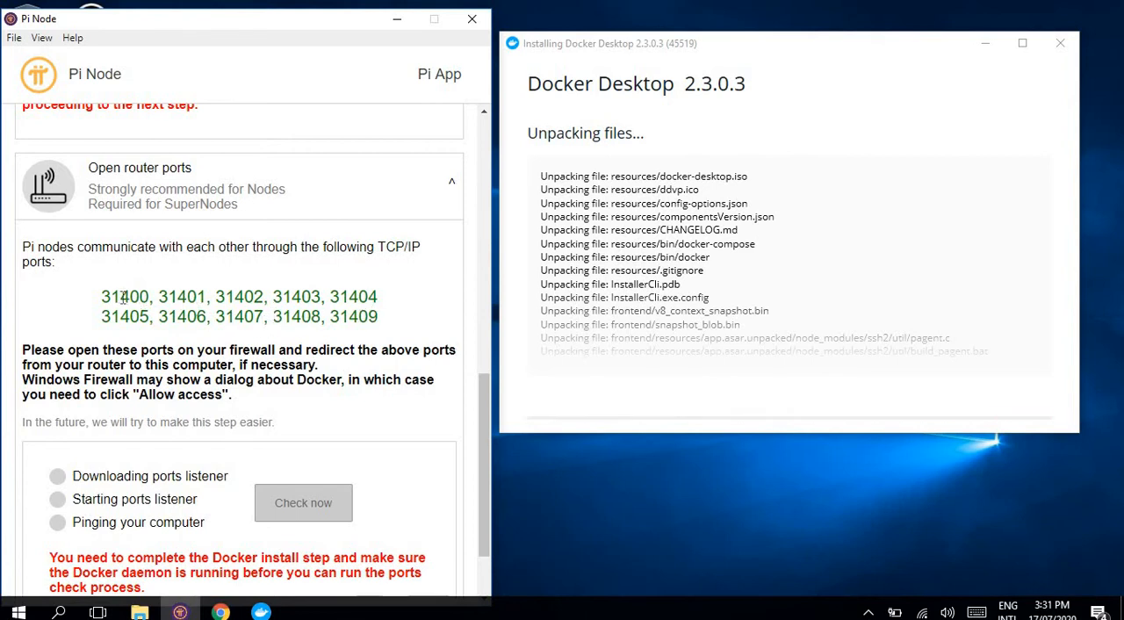
drag(100, 297, 437, 327)
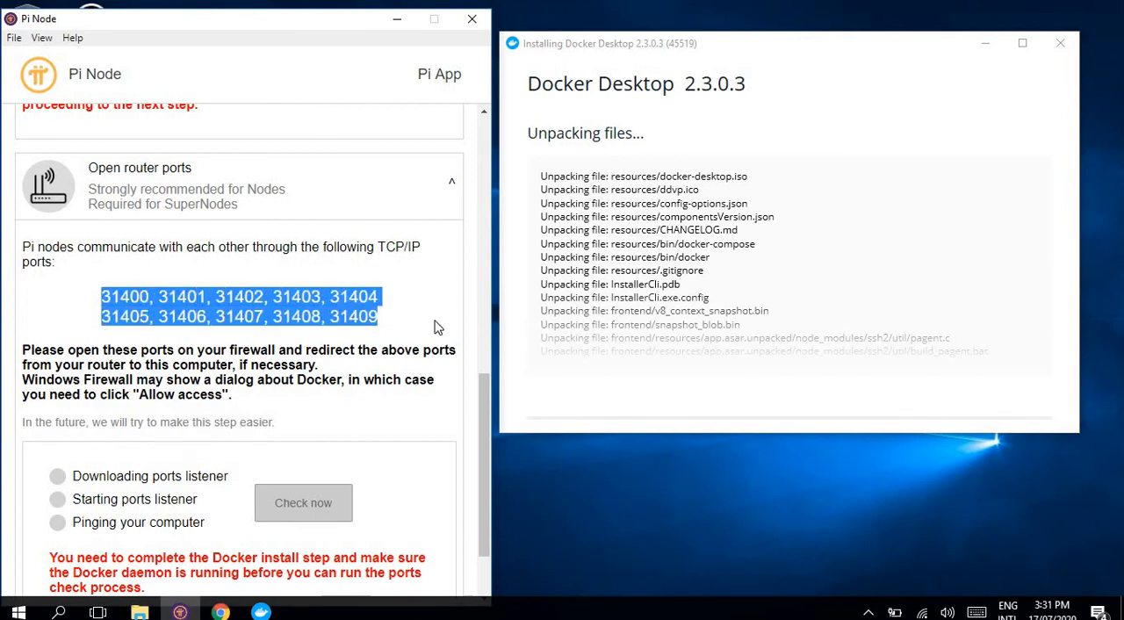
click(437, 327)
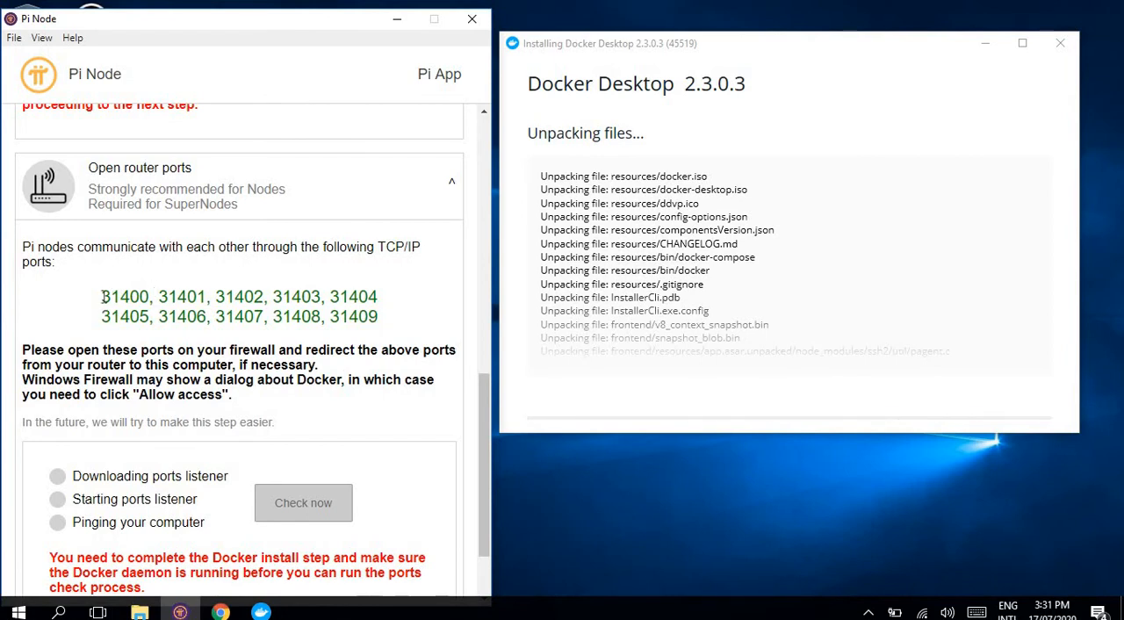
drag(103, 297, 151, 297)
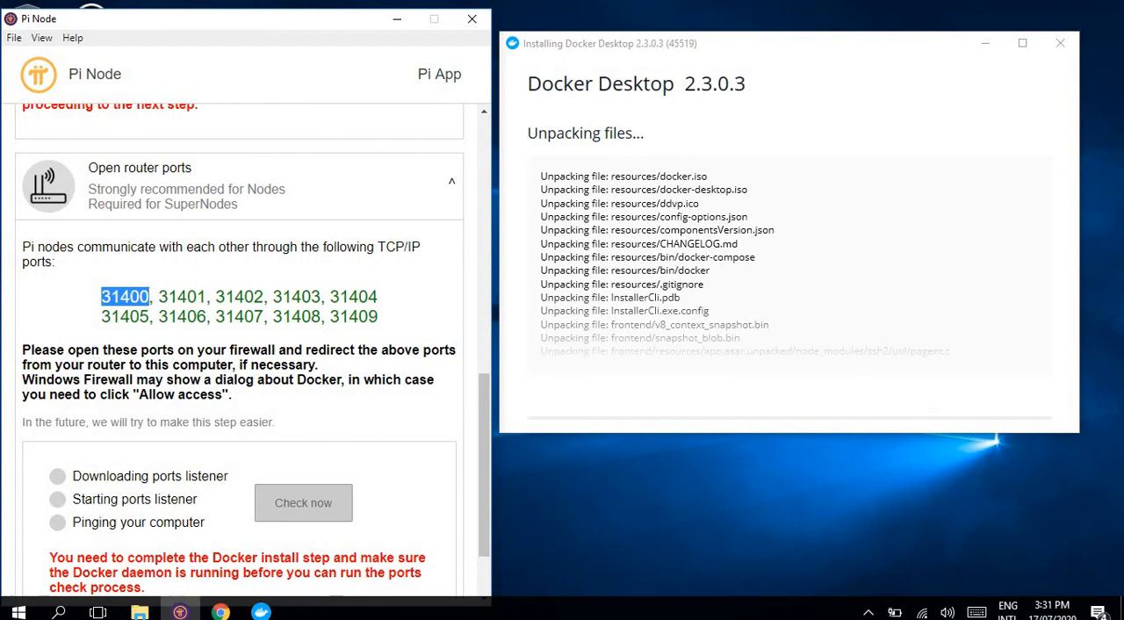
Step: Search Windows for the firewall and open the Firewall & network protection settings
click(18, 612)
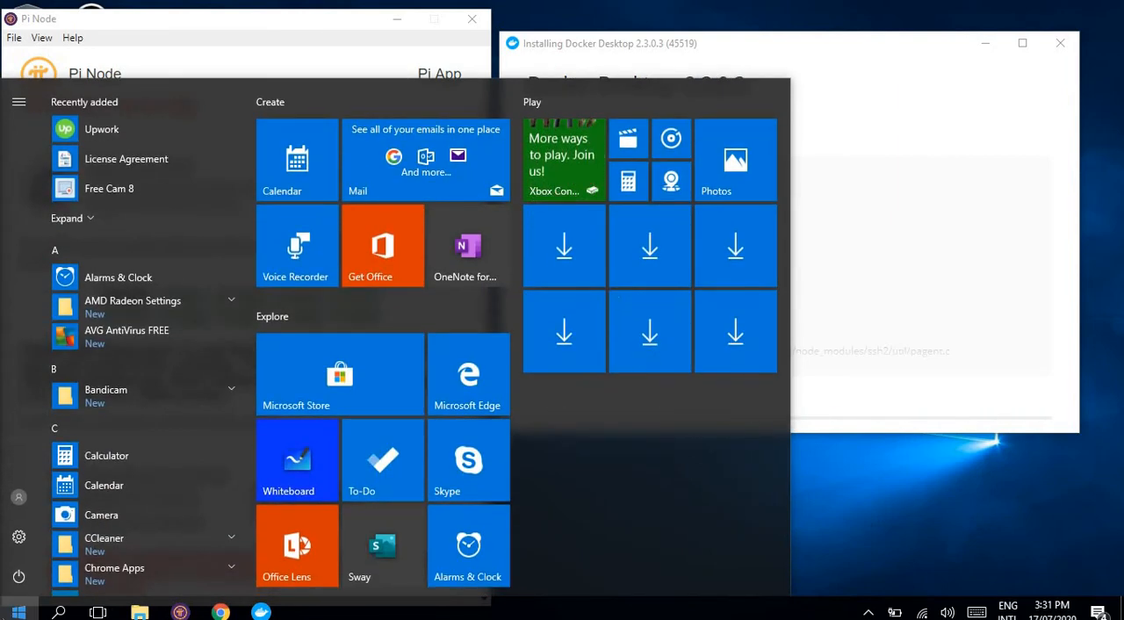
text(f)
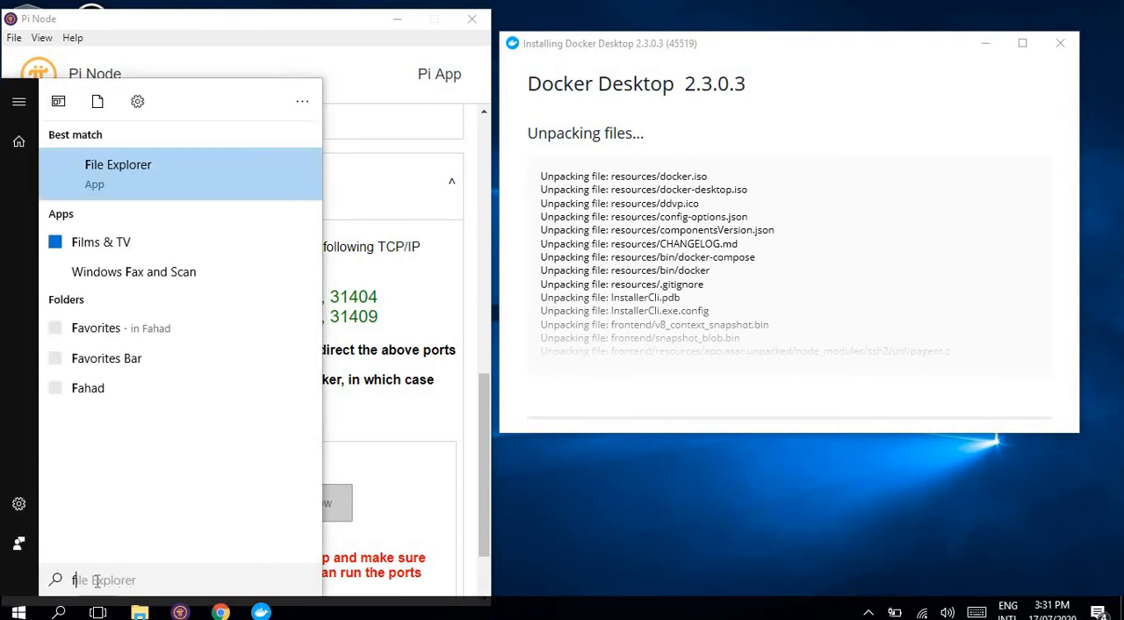
text(irewal)
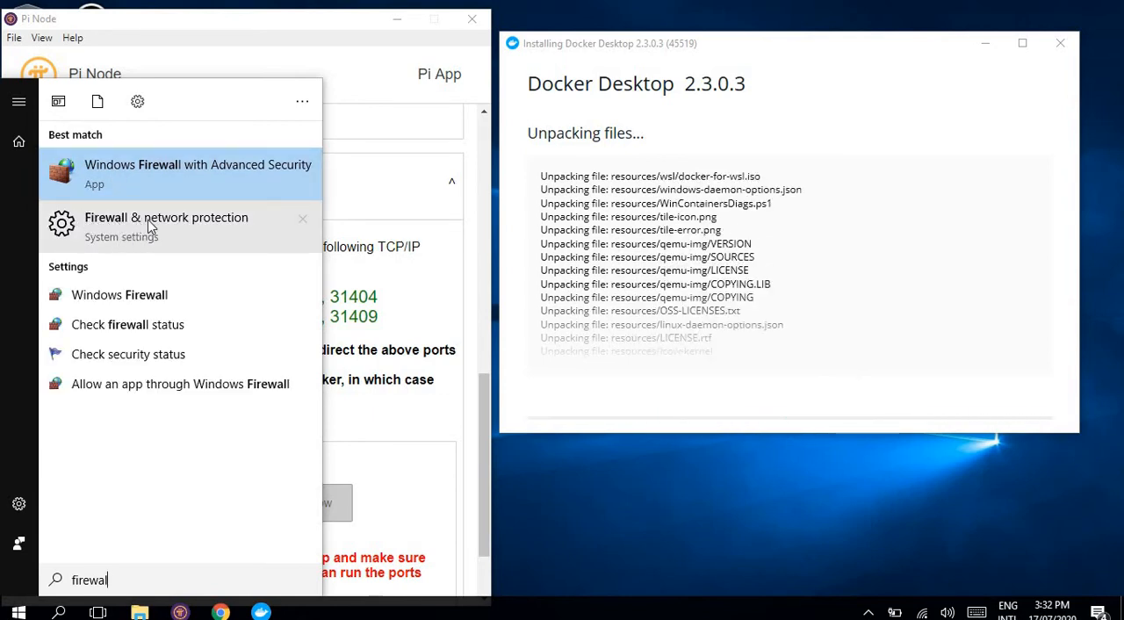
click(88, 243)
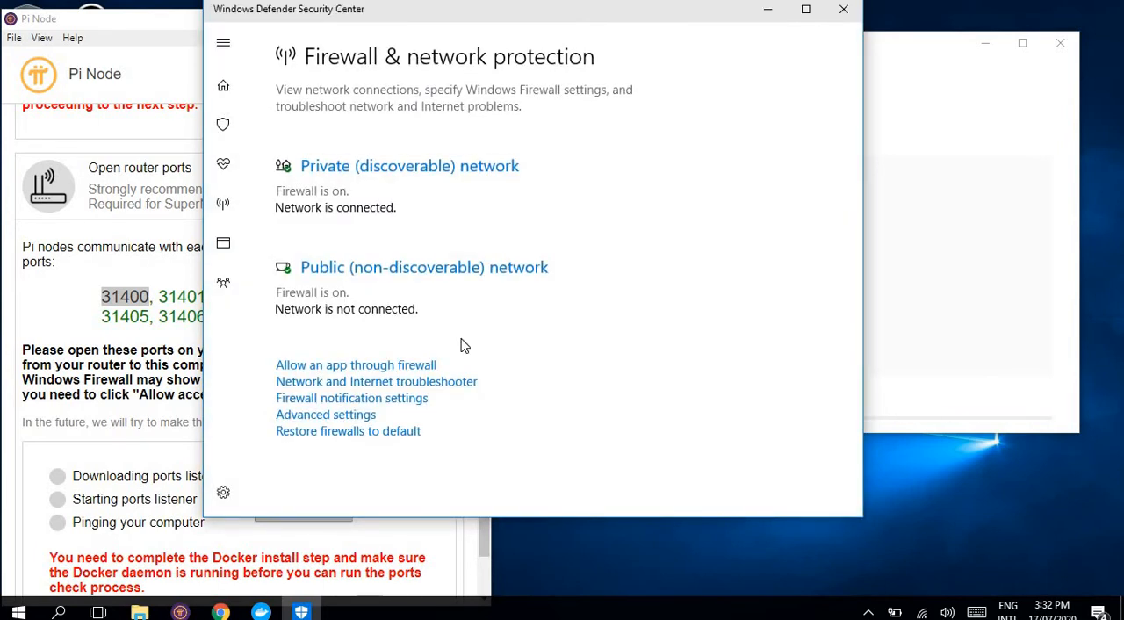
Step: Check the Windows Defender Security Center settings, return to the firewall page and open the Network and Internet troubleshooter
click(224, 492)
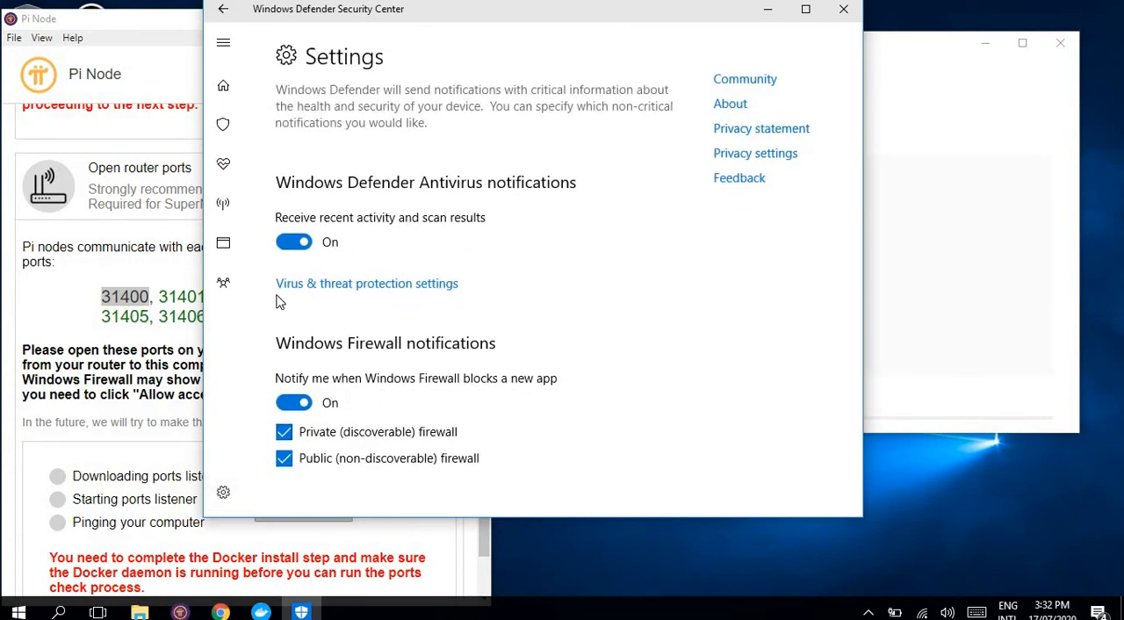
click(224, 13)
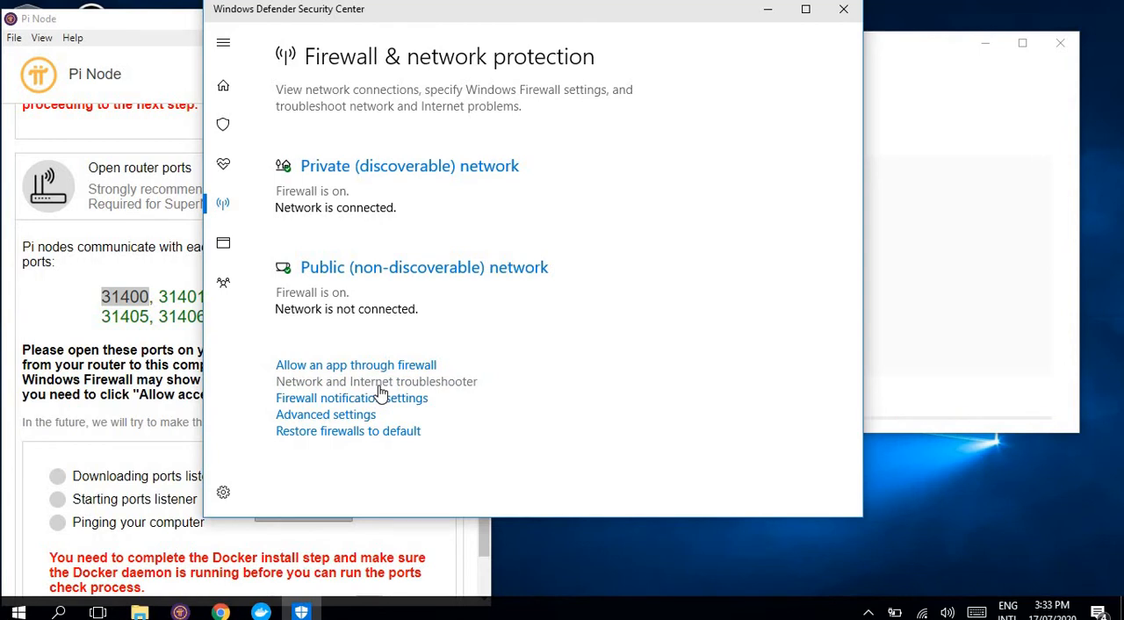
click(379, 386)
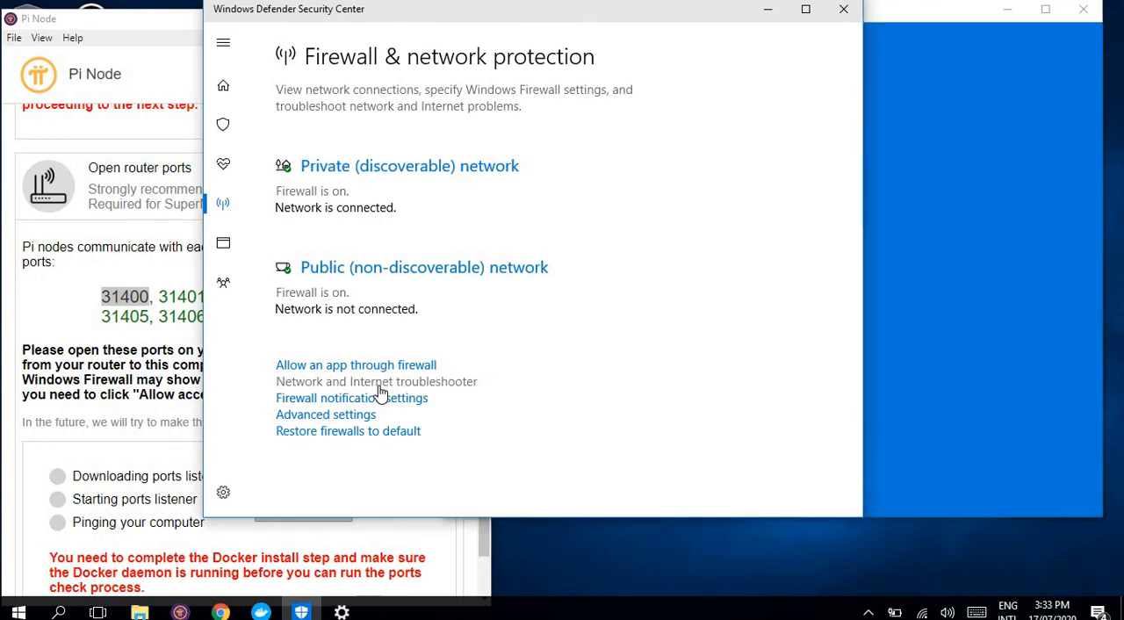
click(936, 14)
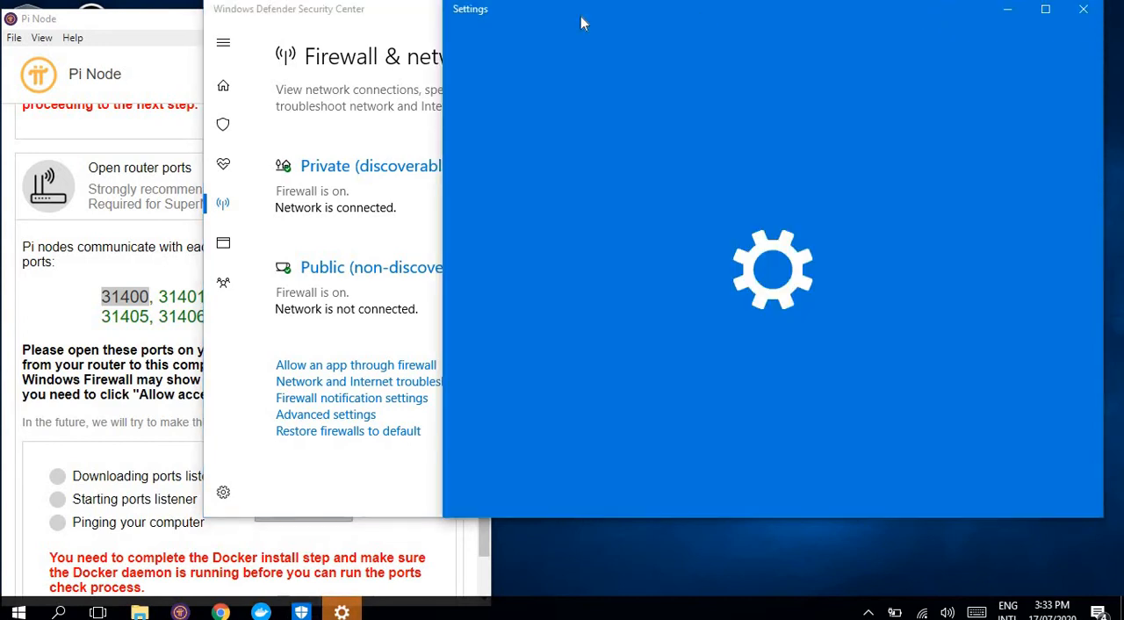
drag(572, 17, 446, 1)
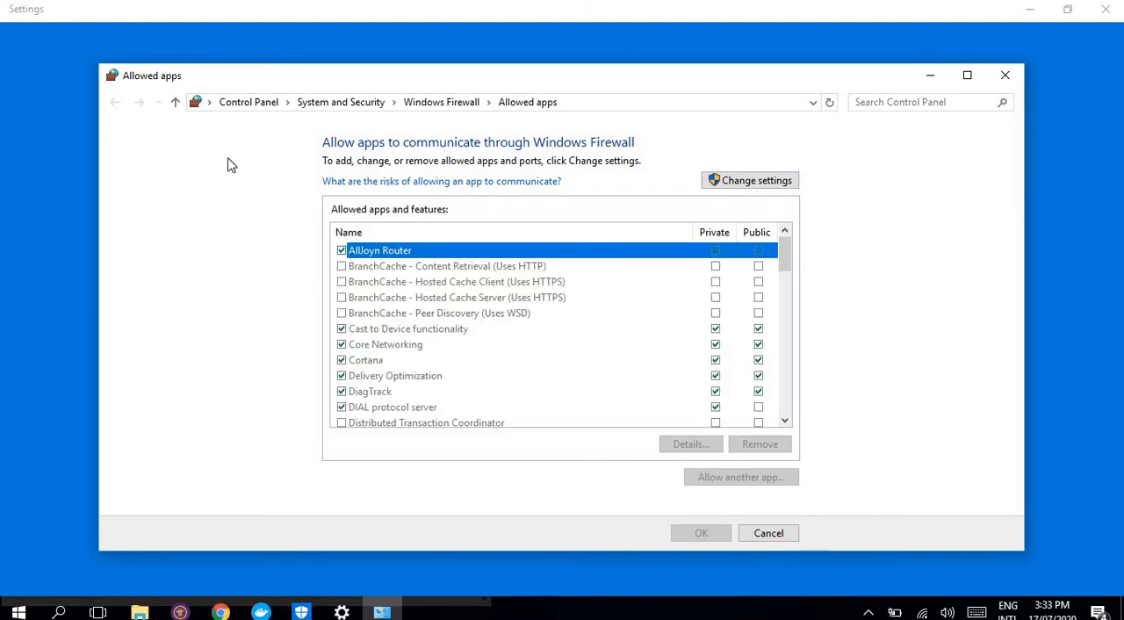
Step: Look through the allowed apps, Windows Firewall and System and Security pages, and close the Control Panel window
click(953, 101)
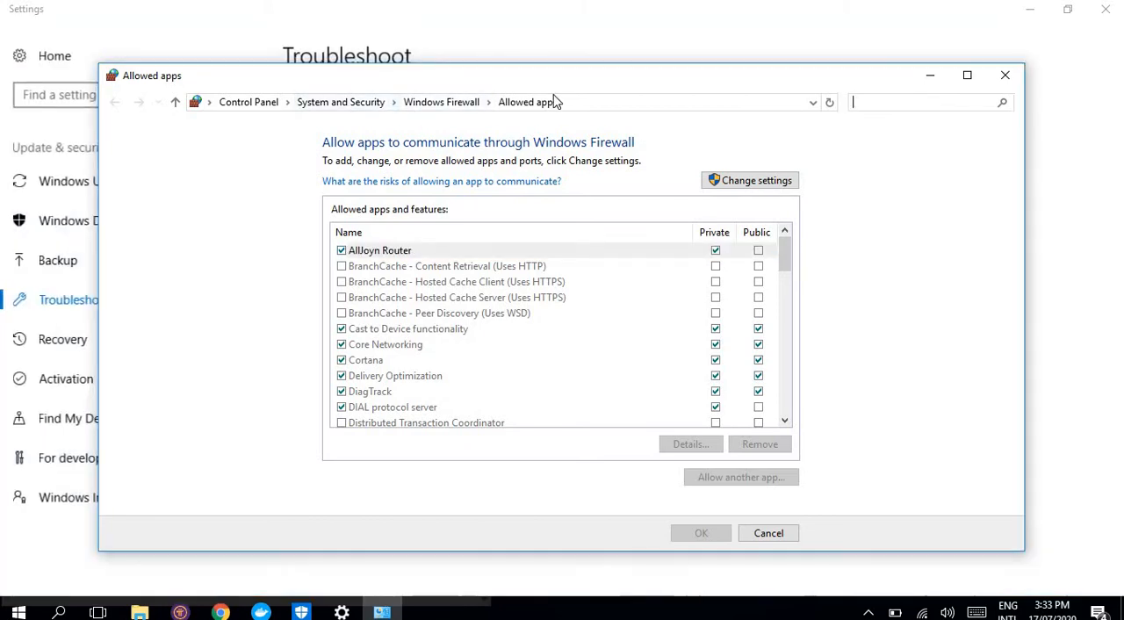
click(464, 103)
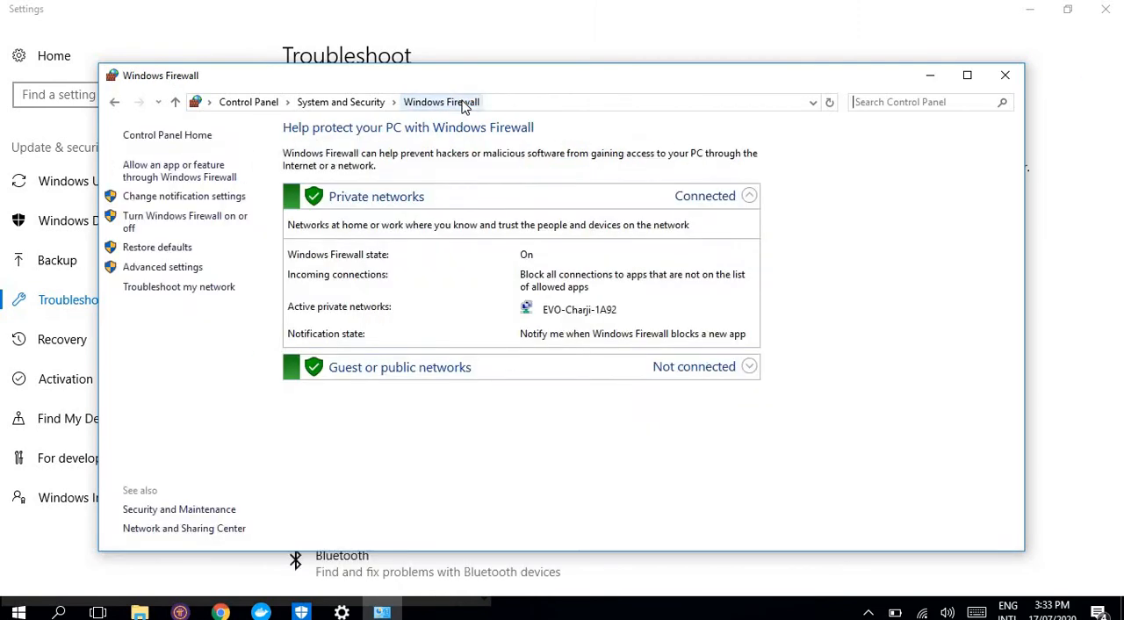
click(339, 104)
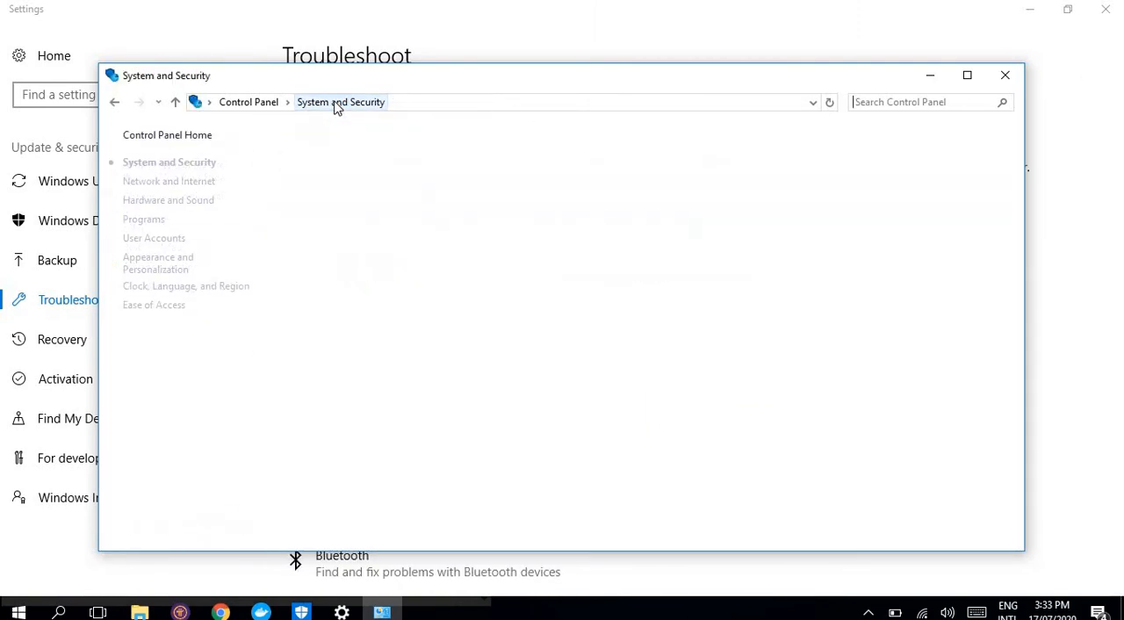
click(1007, 77)
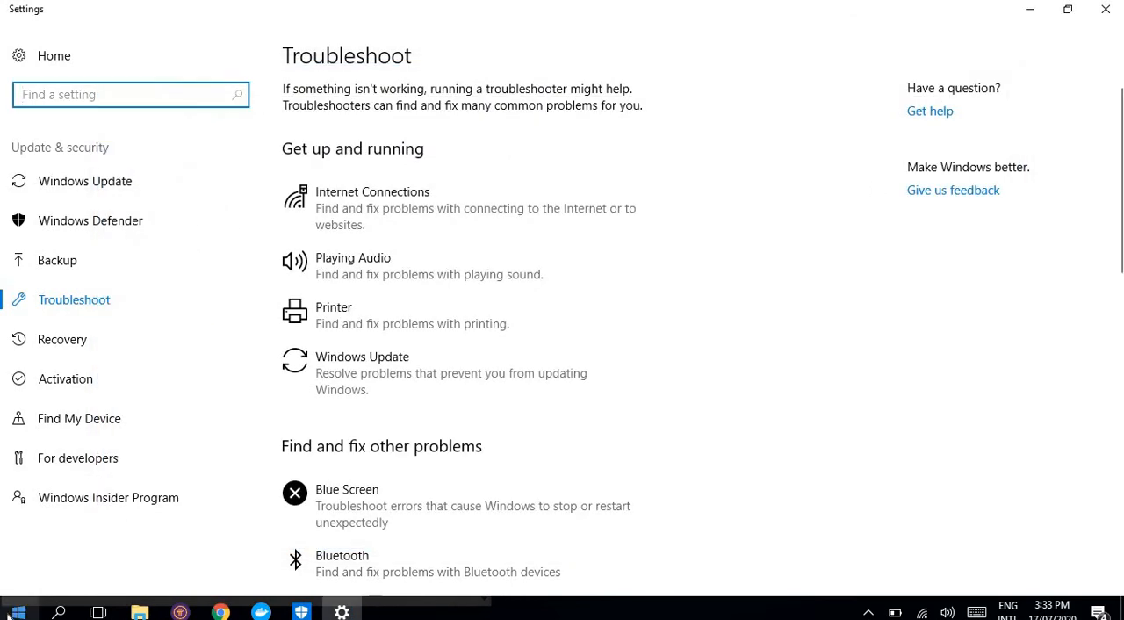
Step: Search Windows for the firewall, open Firewall & network protection and try to open its advanced settings
click(16, 612)
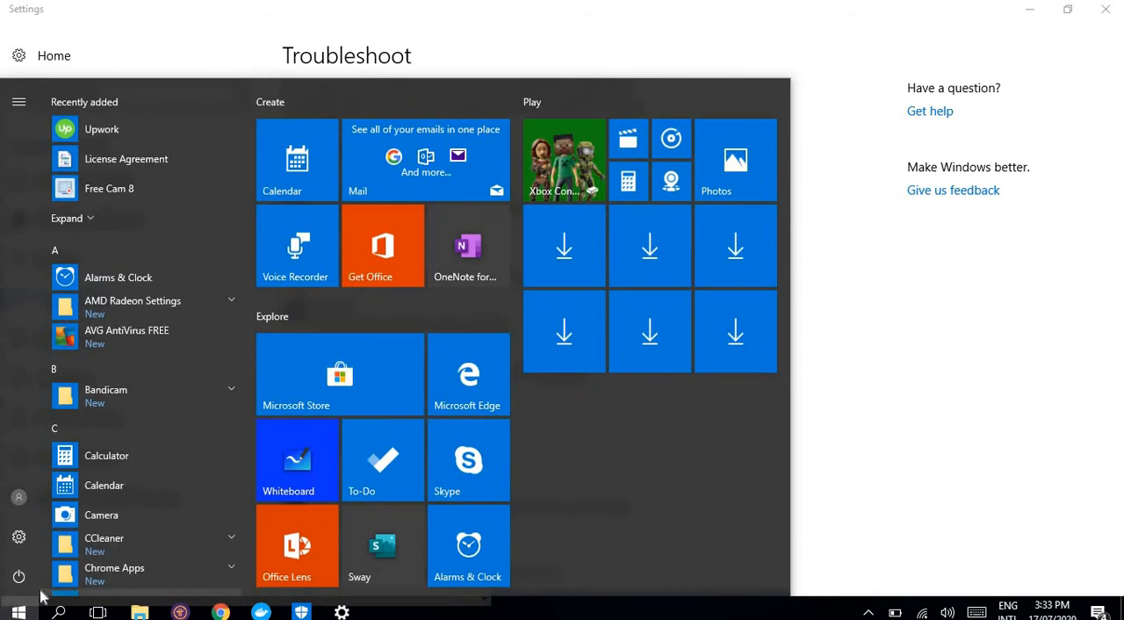
text(firew)
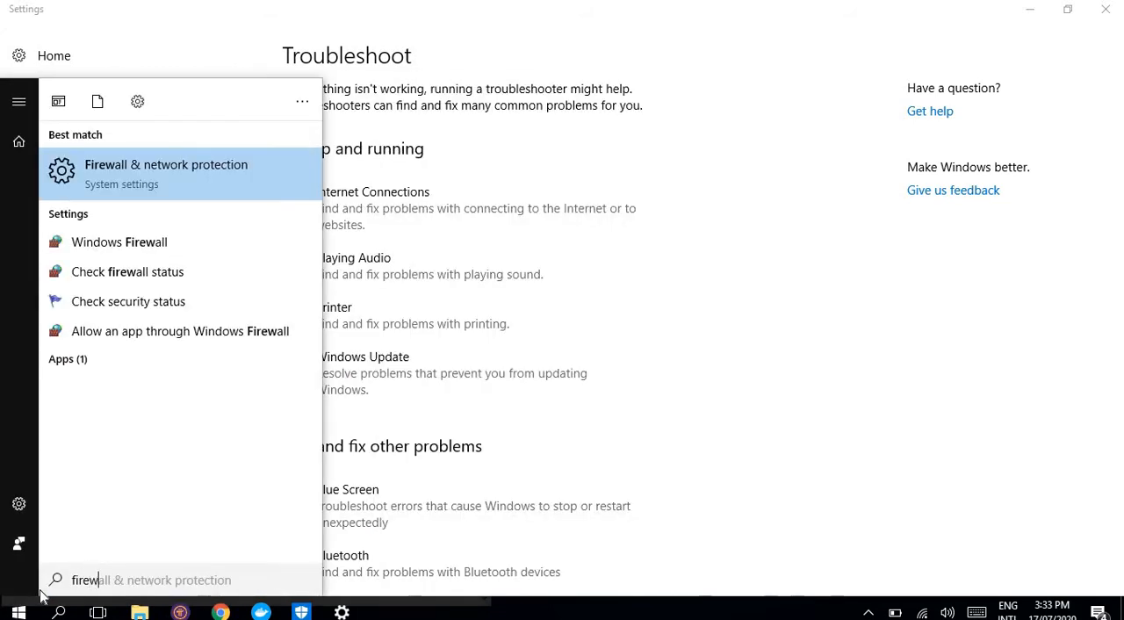
text(all)
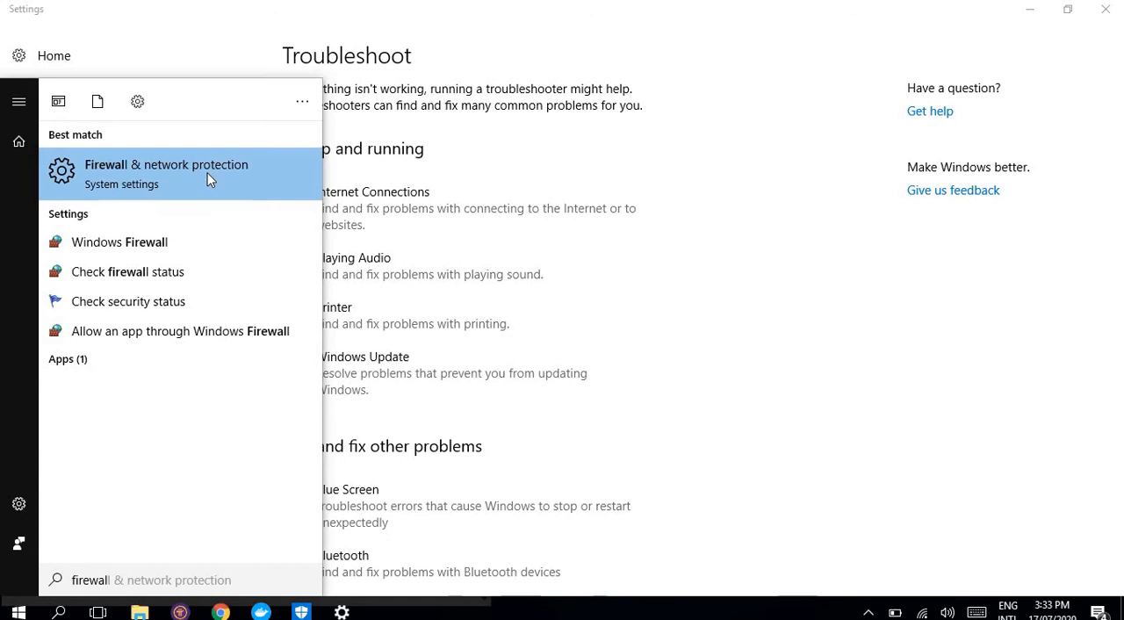
click(114, 168)
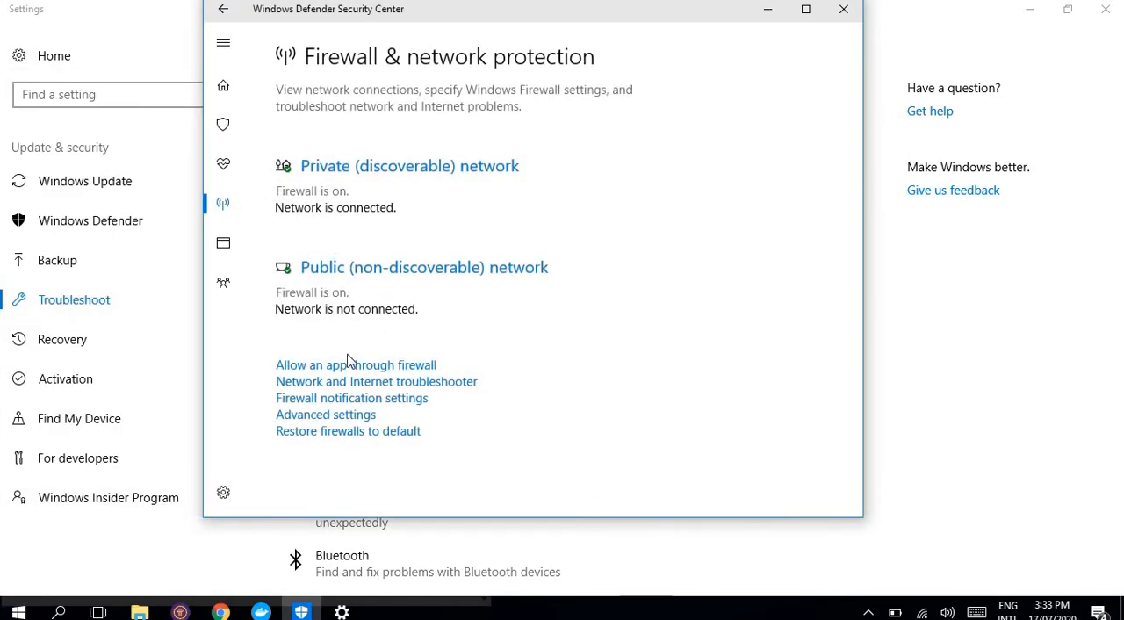
click(353, 419)
key(super)
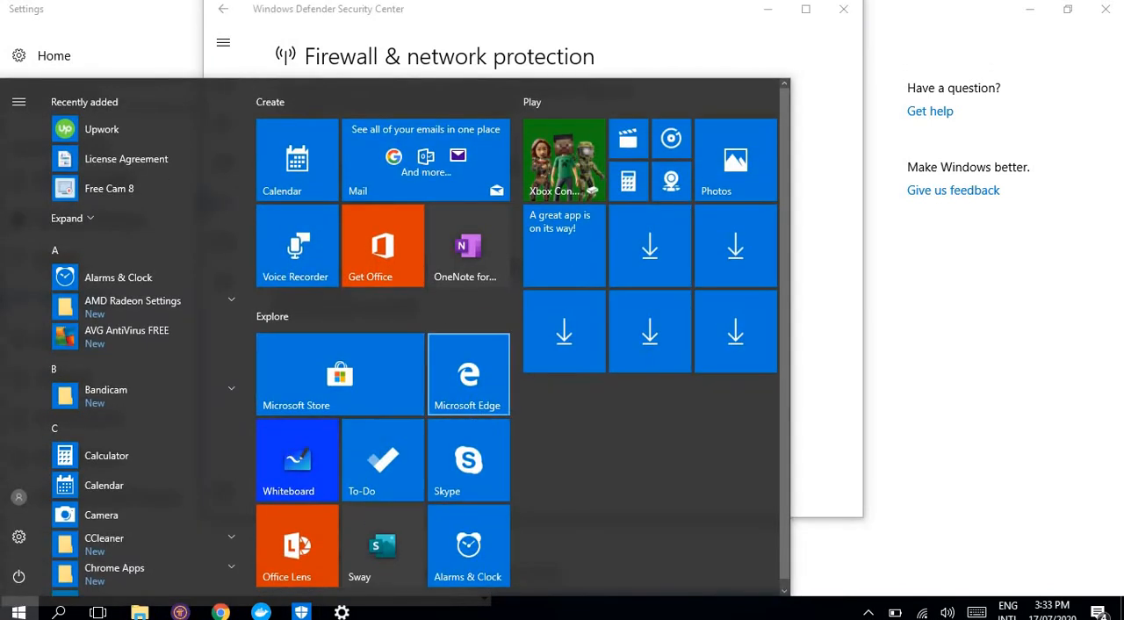
key(super)
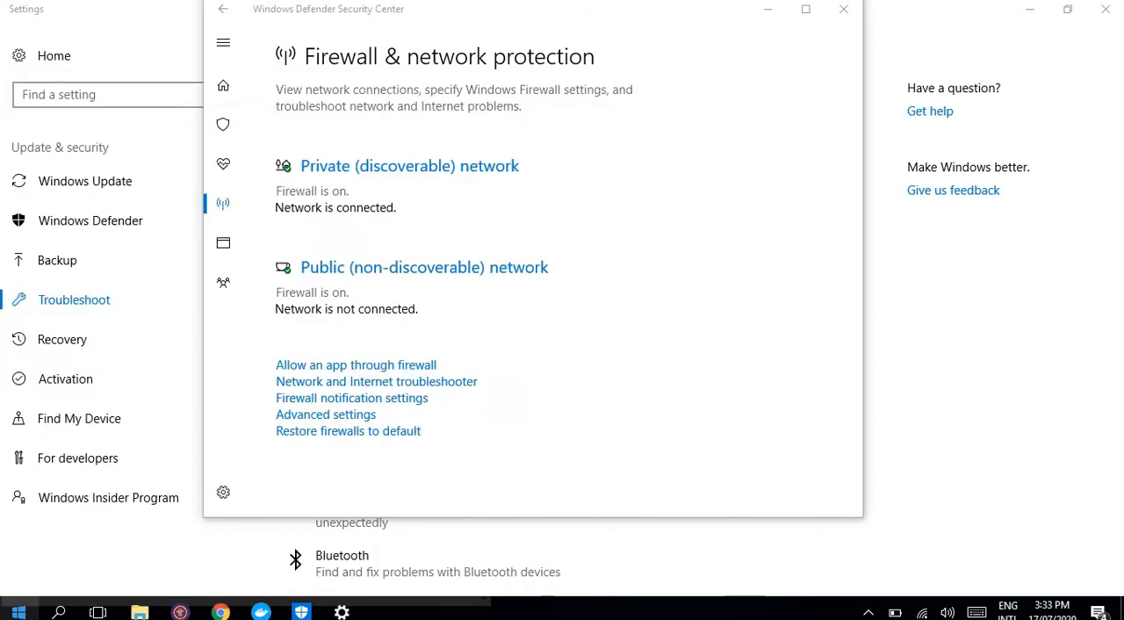
Step: Search Windows for the firewall, open the Windows Firewall page in Control Panel and request its advanced settings
click(18, 612)
click(17, 612)
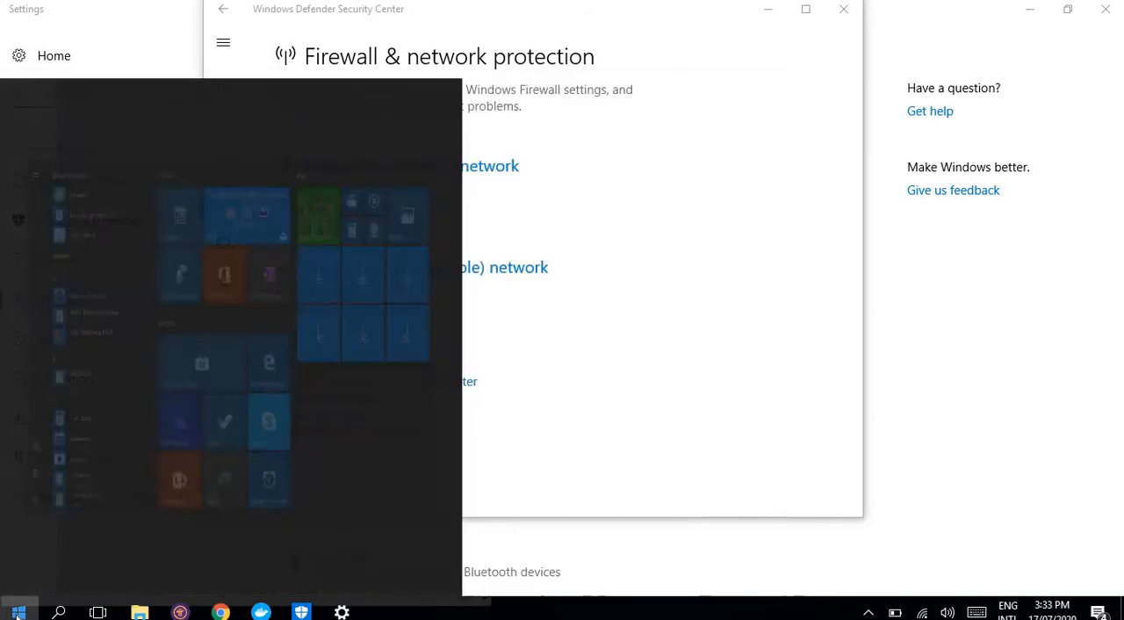
text(forew)
key(BackSpace)
key(BackSpace)
key(BackSpace)
key(BackSpace)
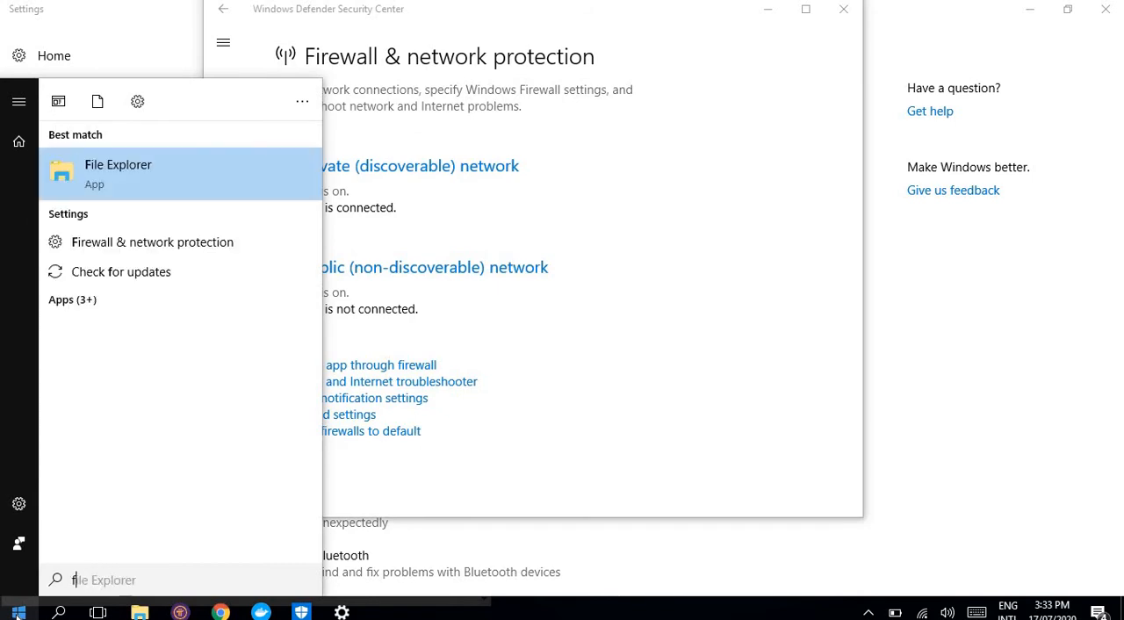
text(irew)
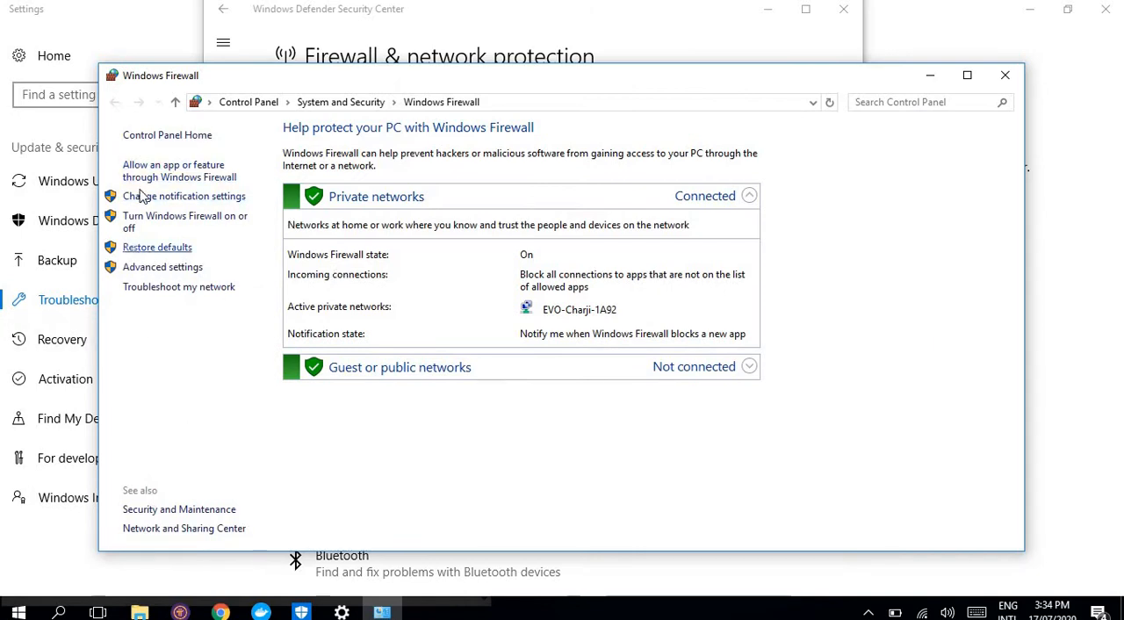
click(145, 265)
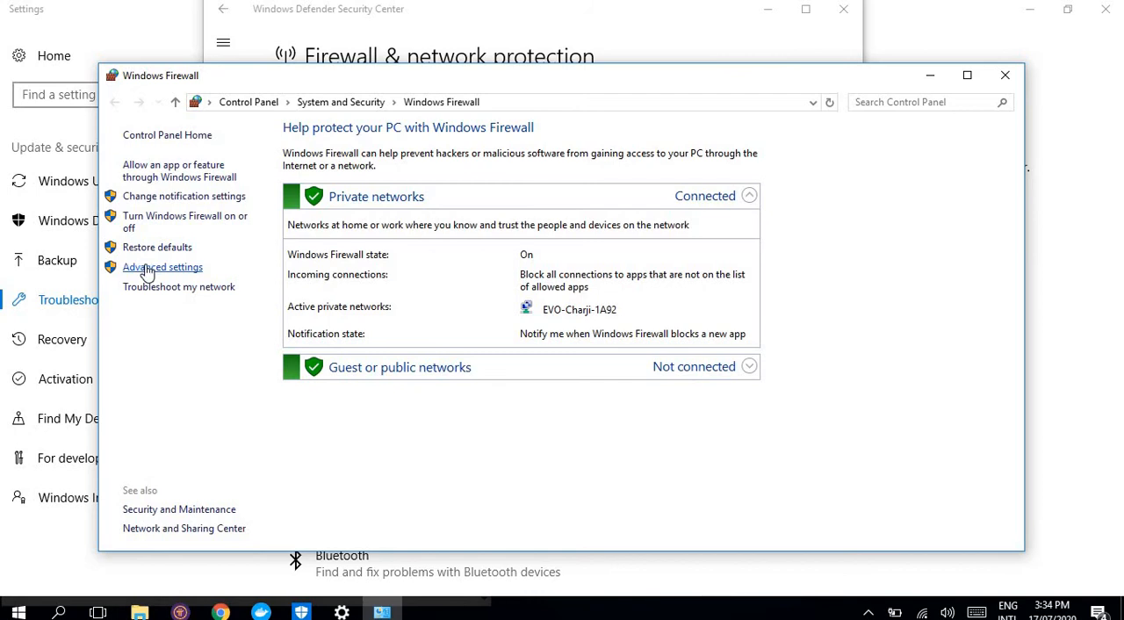
Step: Close the Windows Defender Security Center and Settings windows
click(846, 14)
click(846, 13)
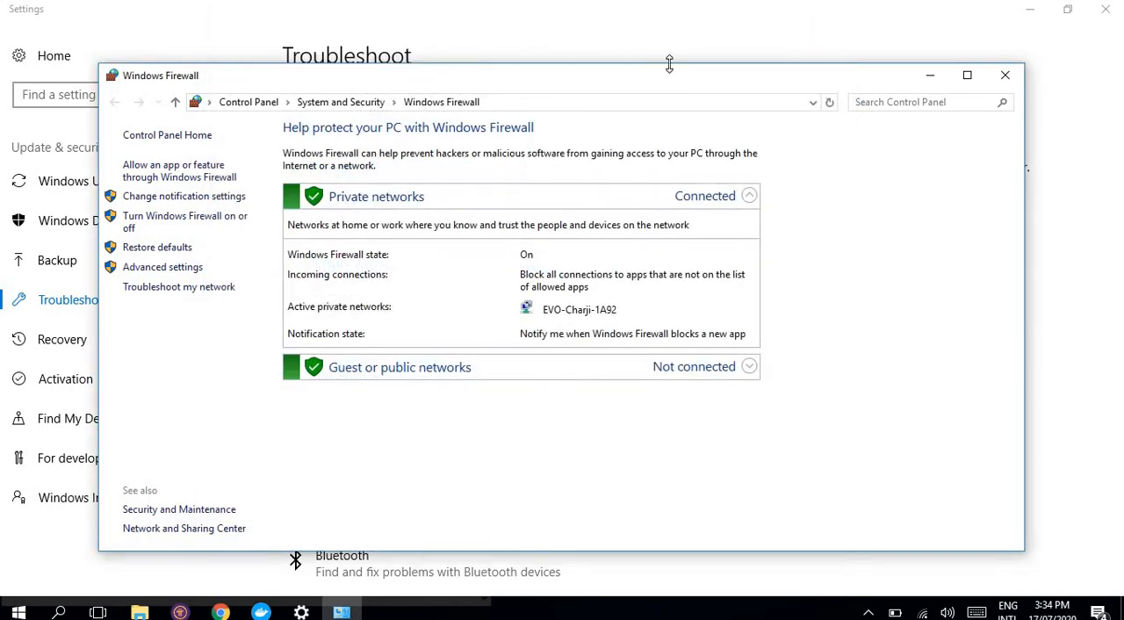
click(777, 42)
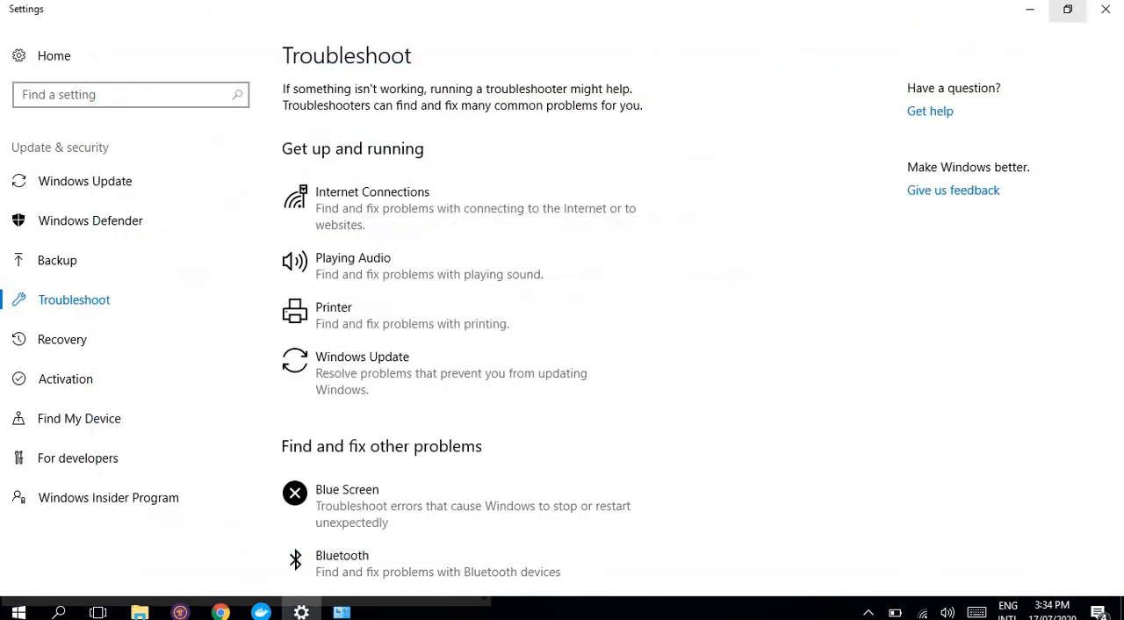
click(1105, 9)
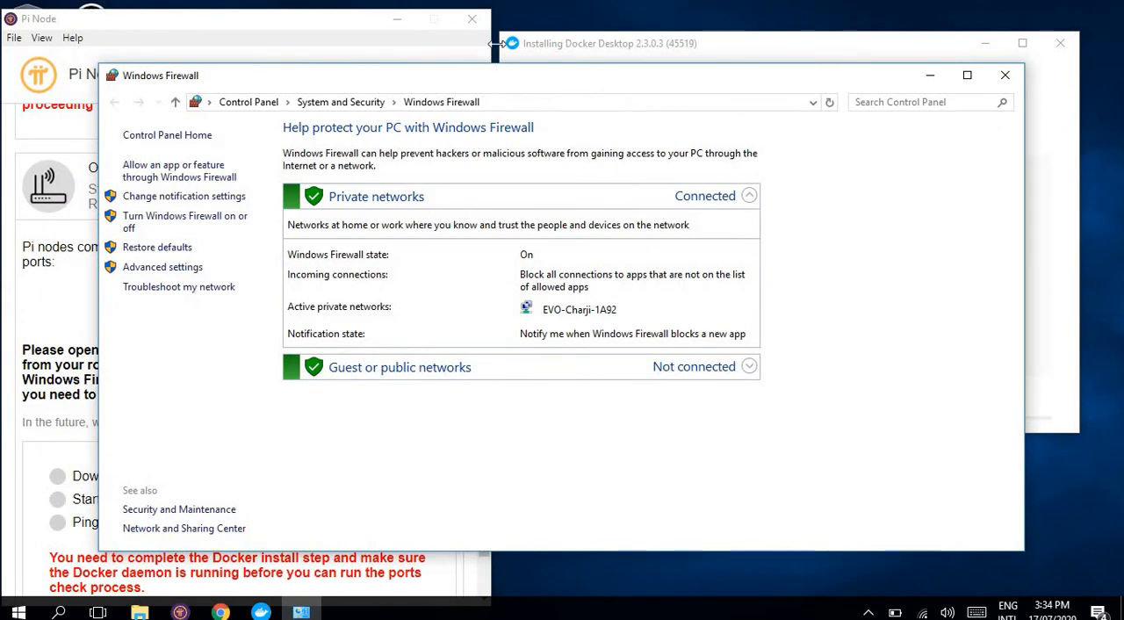
Step: Return to the Windows Firewall page and bring up Windows Firewall with Advanced Security from its advanced settings
click(563, 44)
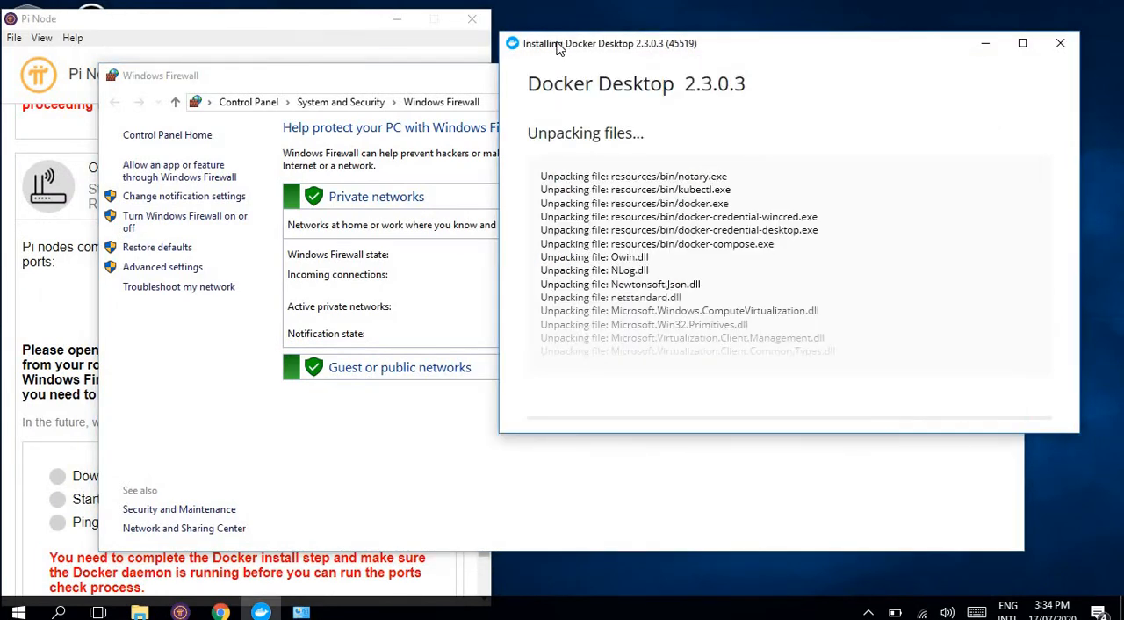
click(269, 85)
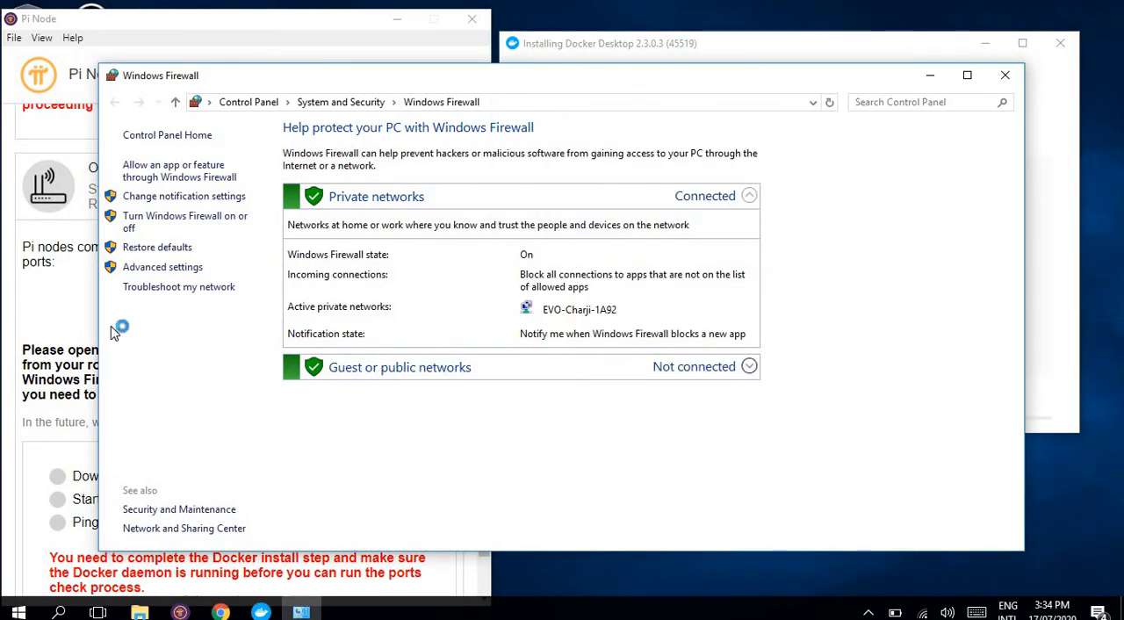
click(137, 271)
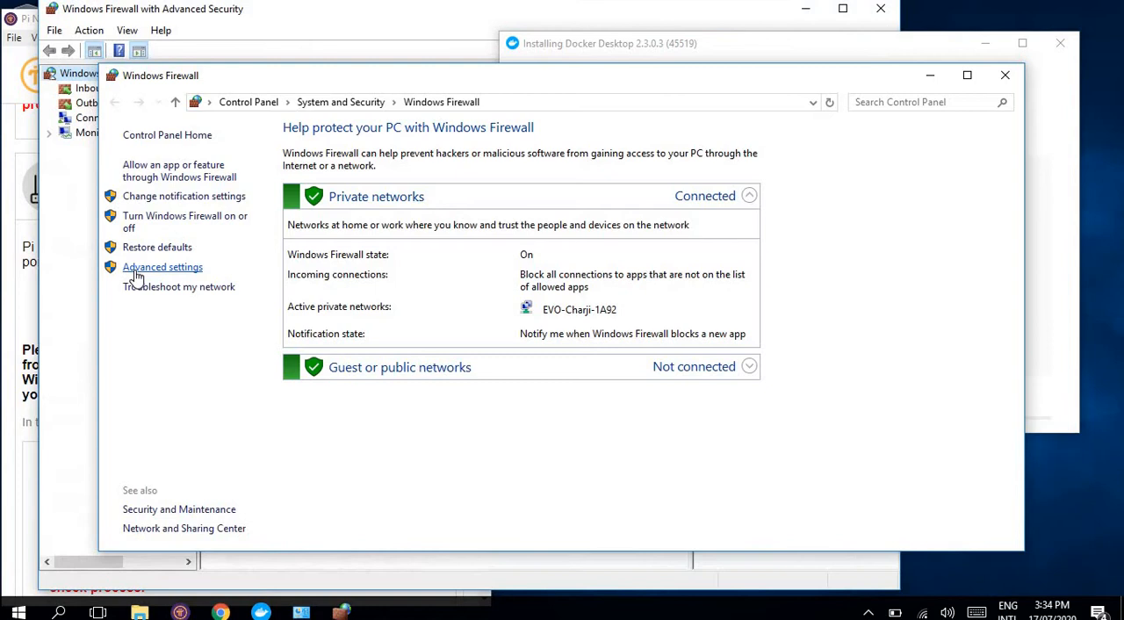
click(406, 15)
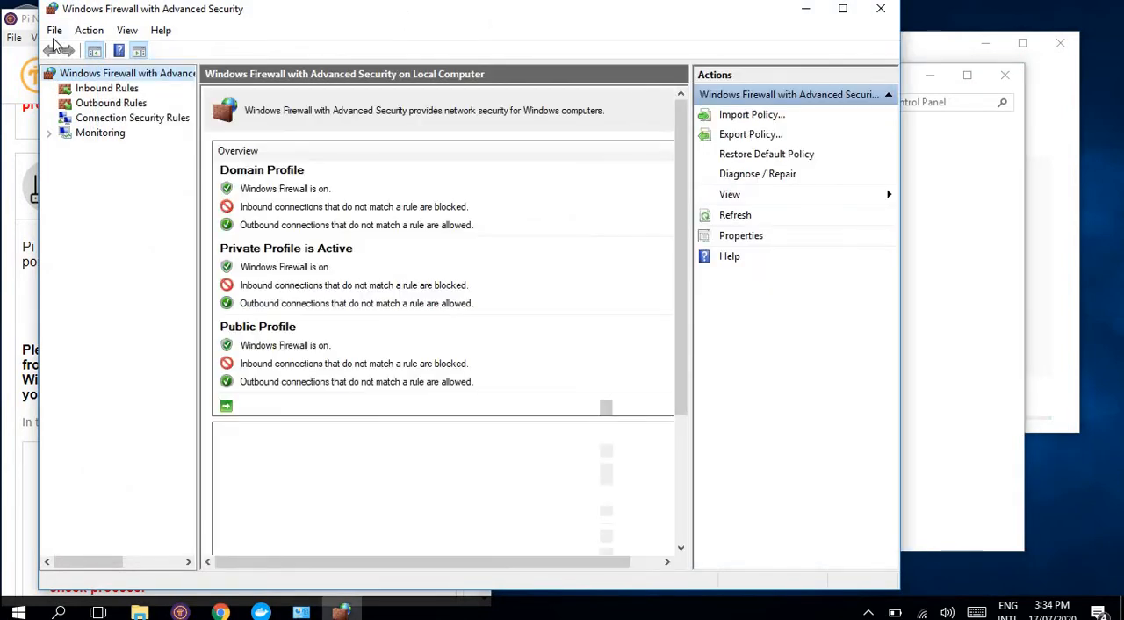
Step: Start a new inbound rule and set its rule type to Port
click(112, 92)
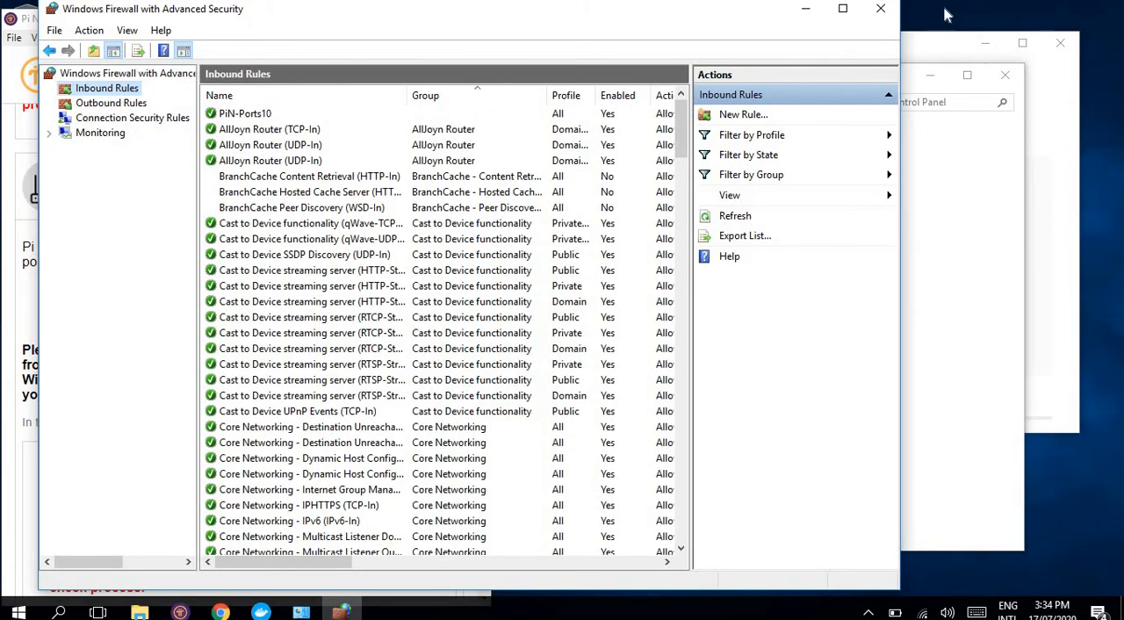
click(743, 115)
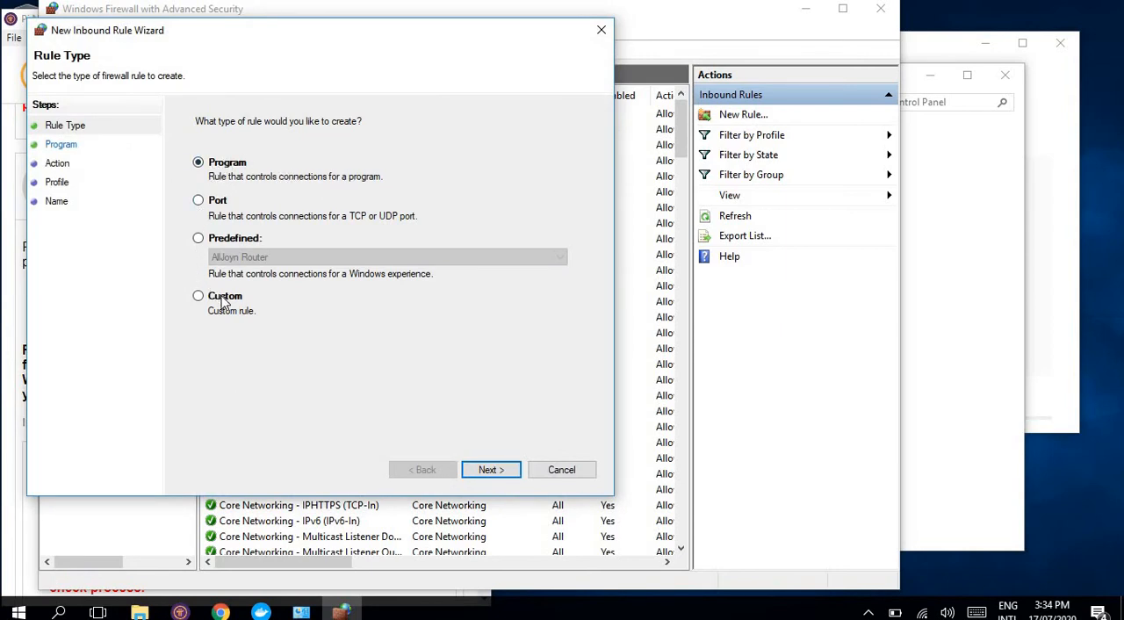
click(200, 202)
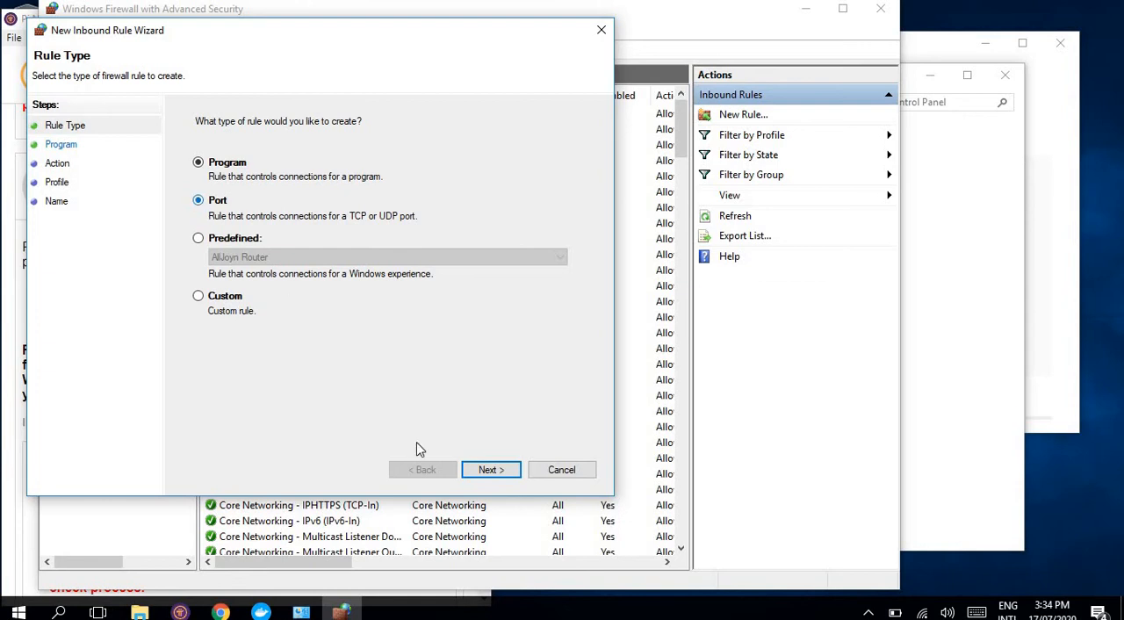
click(505, 472)
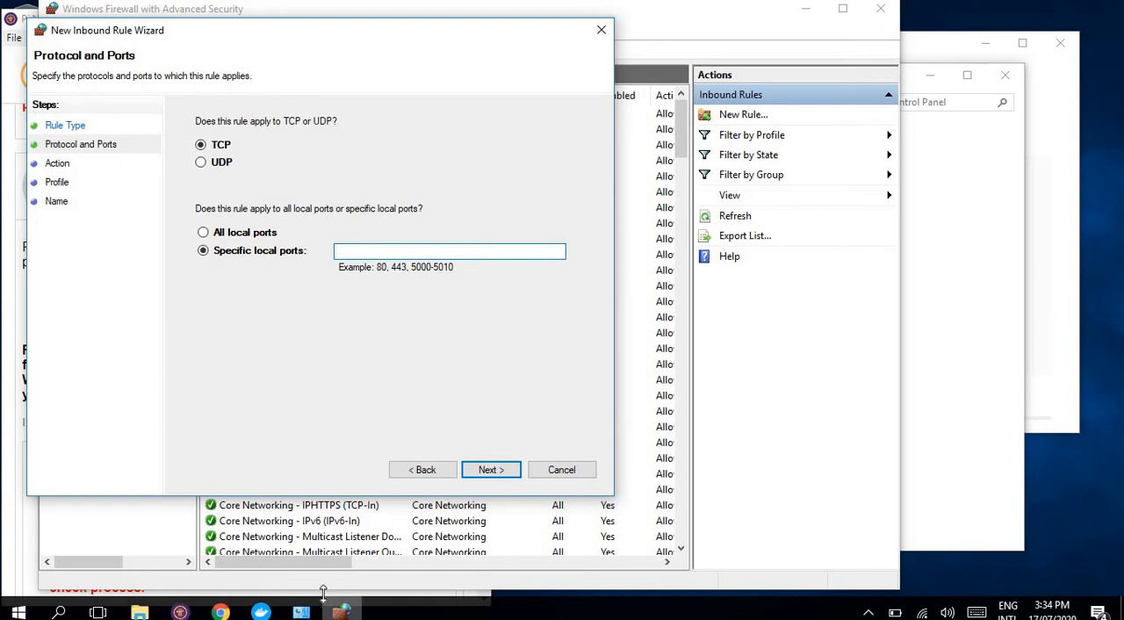
Step: Check the required ports in Pi Node and apply the rule to specific local TCP ports, entering 31400
click(180, 612)
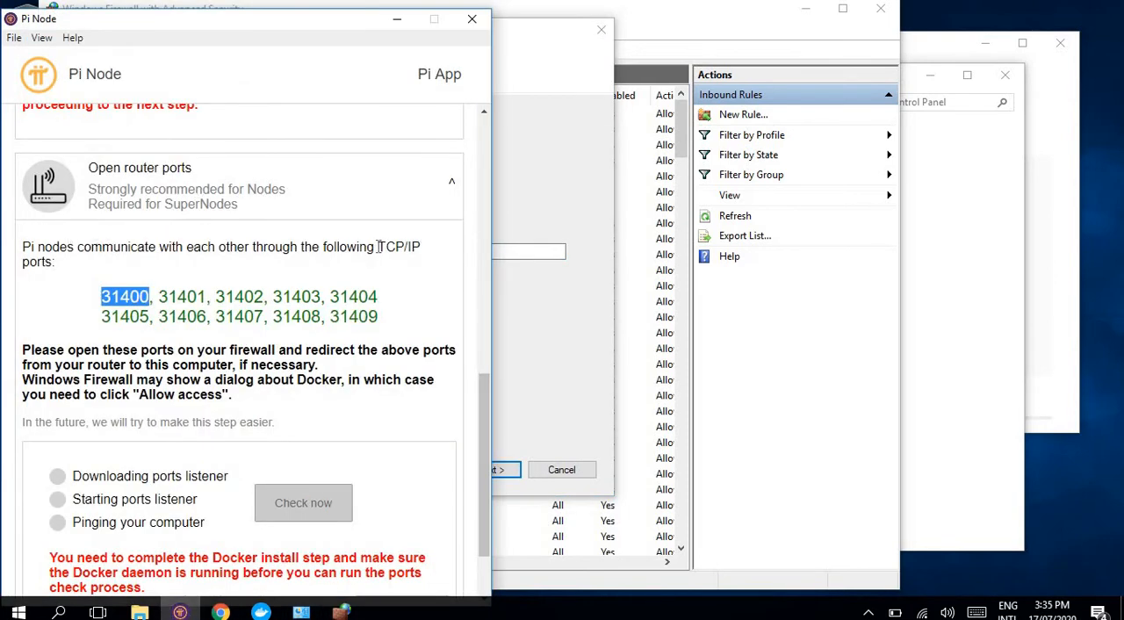
click(555, 349)
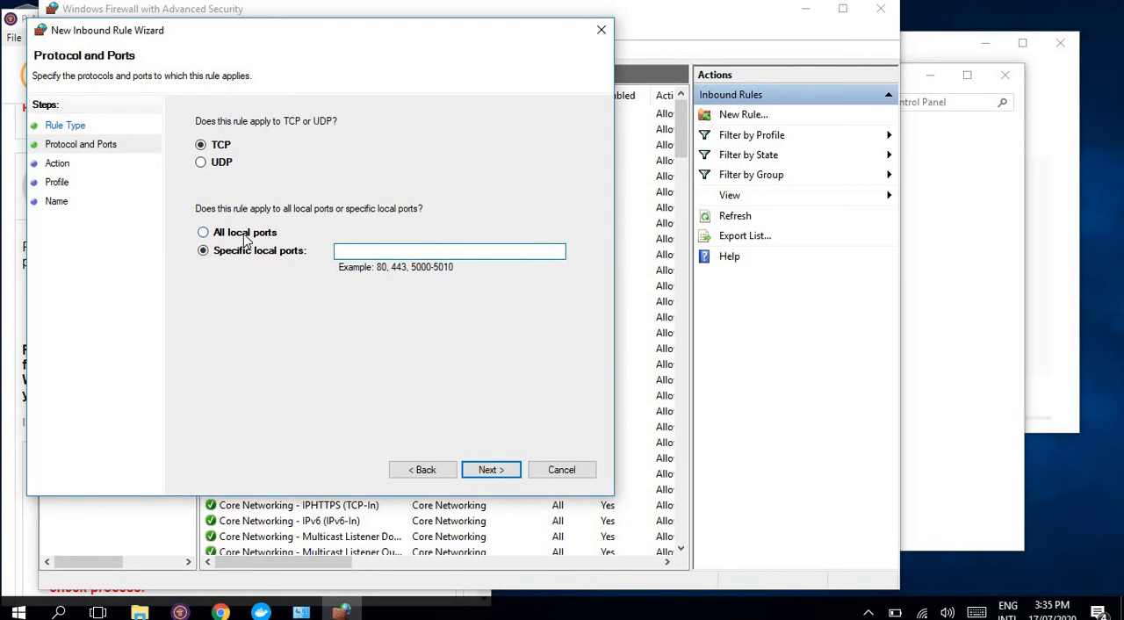
click(244, 234)
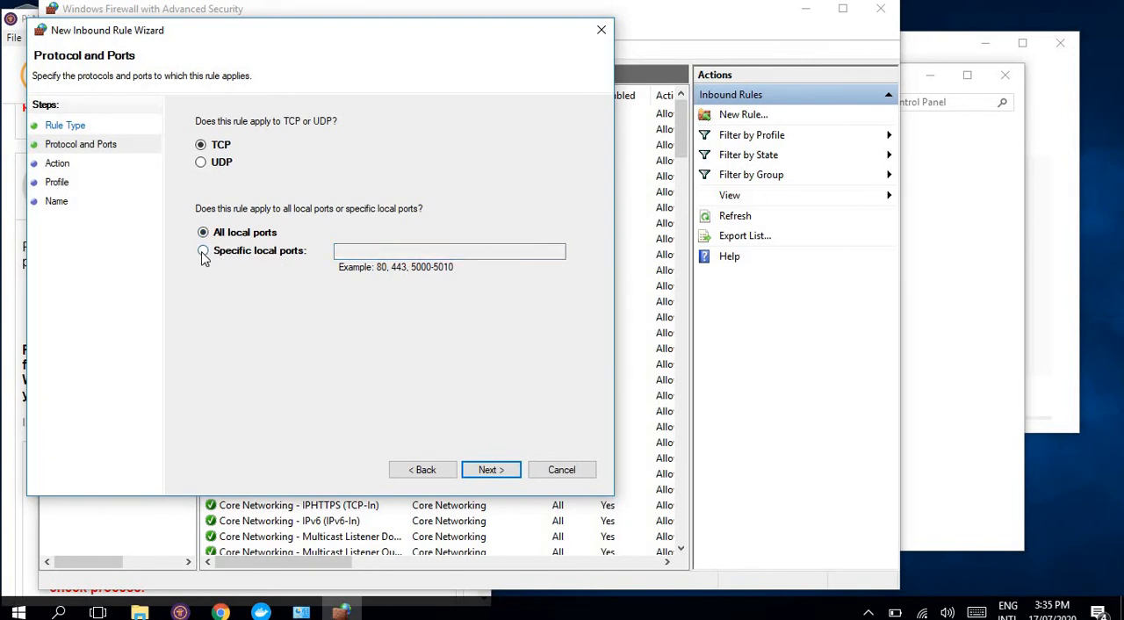
click(203, 252)
click(395, 253)
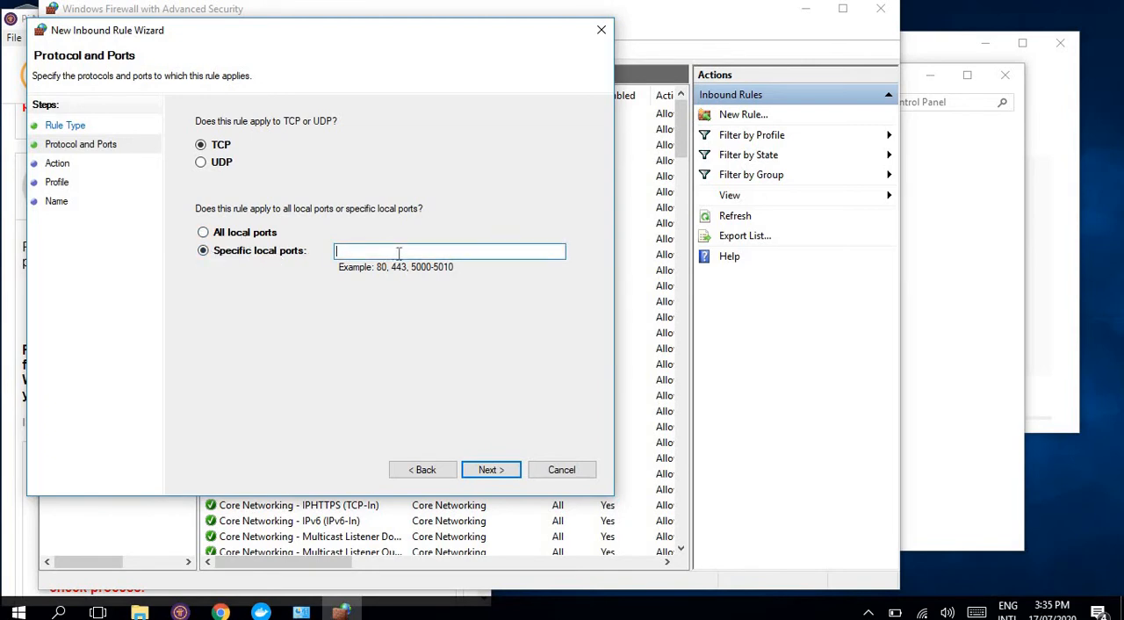
text(31400-31409)
click(505, 478)
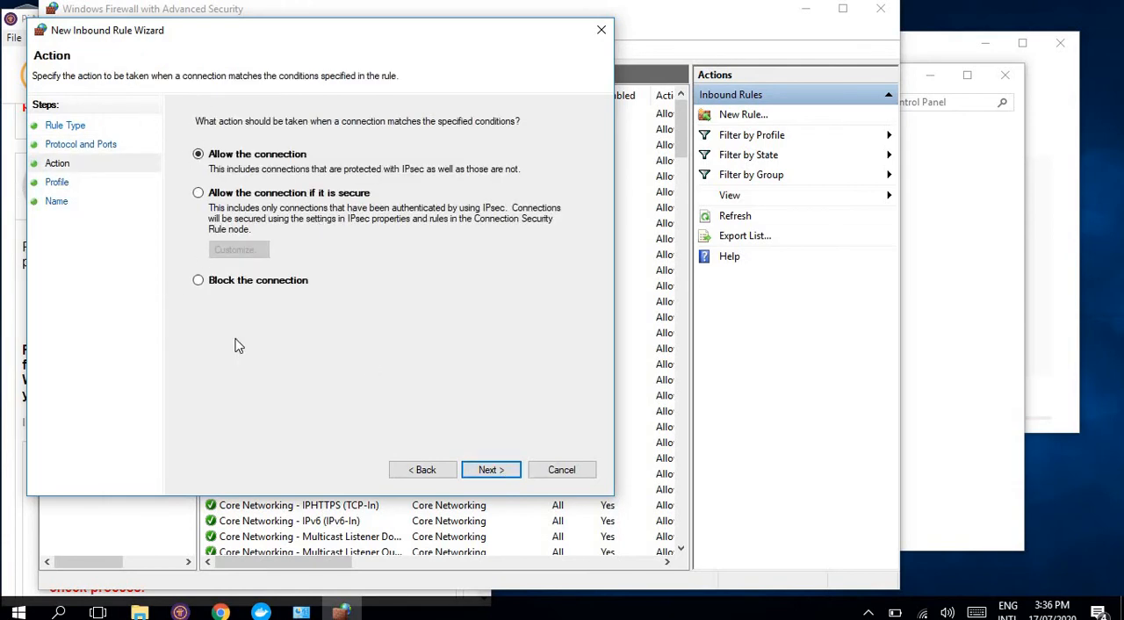
Step: Allow the connection for the Domain, Private and Public profiles and finish the rule with the name PiN-port10
click(486, 472)
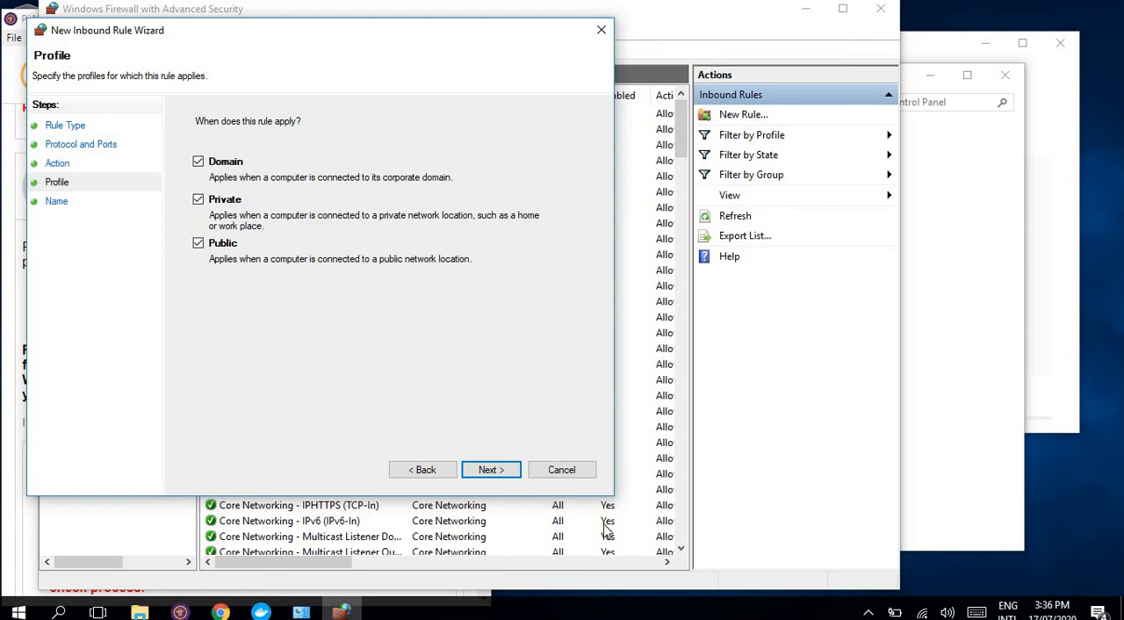
click(496, 472)
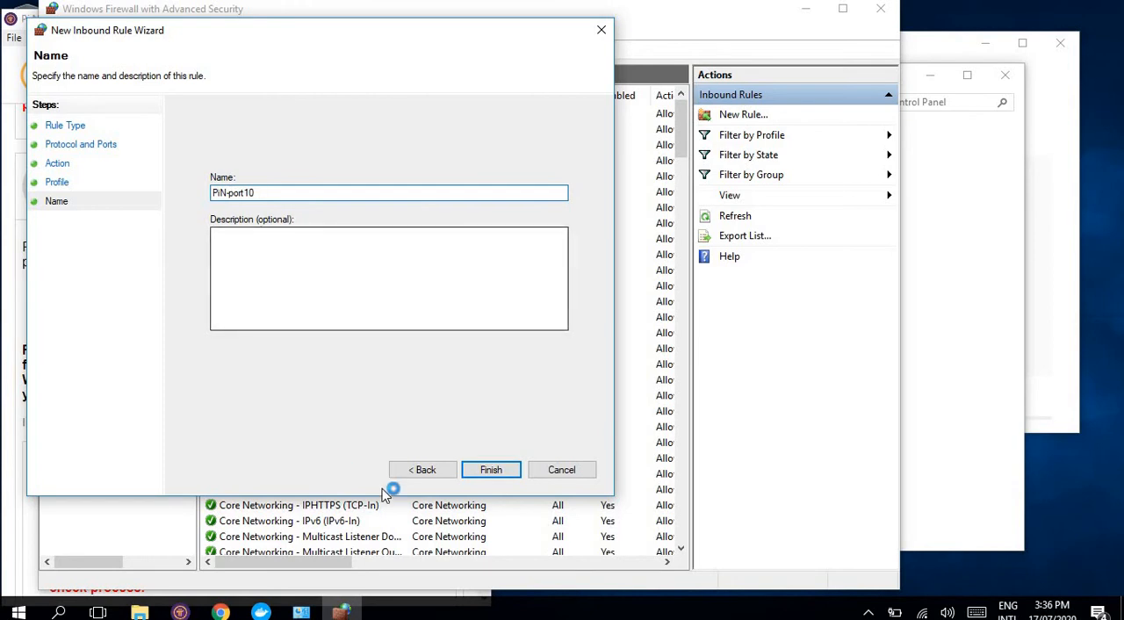
click(481, 475)
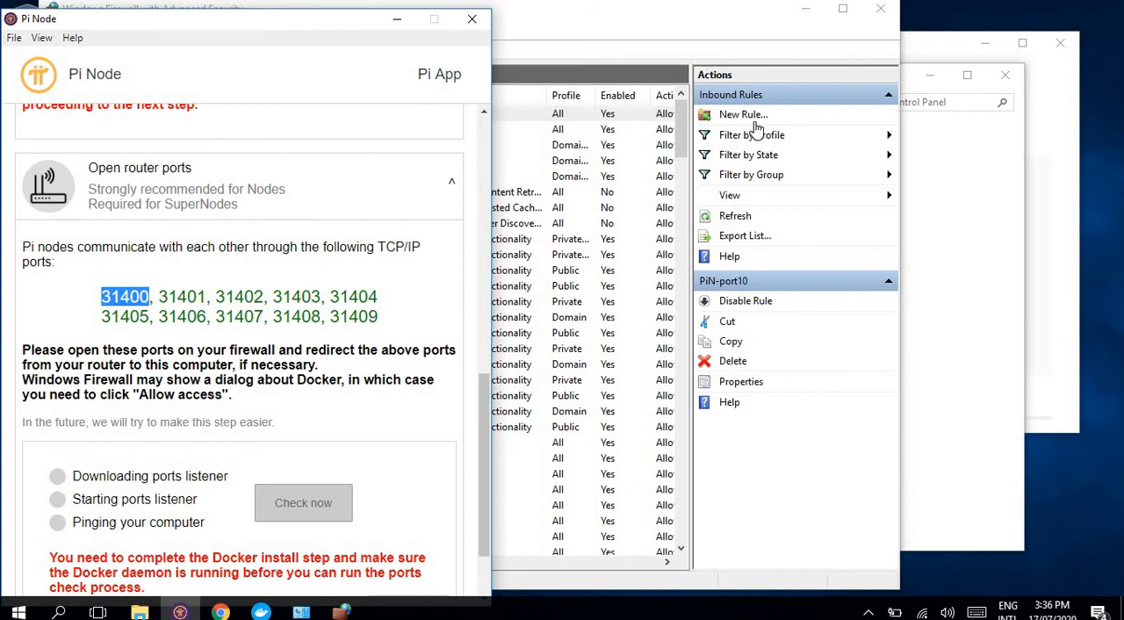
Step: Look over the inbound rules list, close Windows Firewall with Advanced Security and return to Pi Node
click(890, 201)
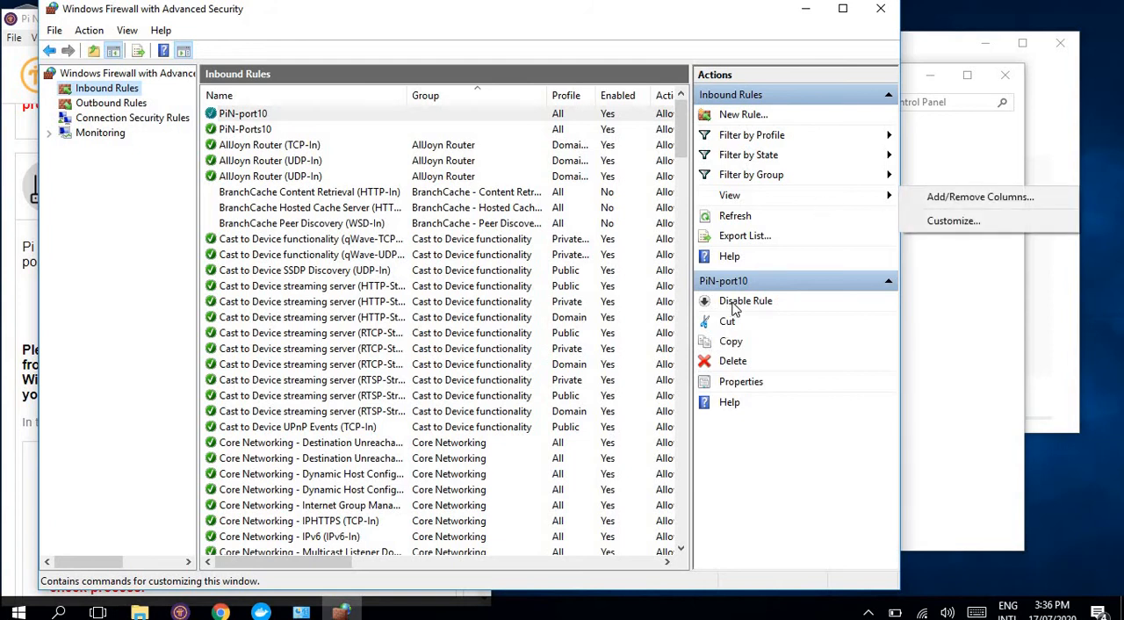
click(104, 92)
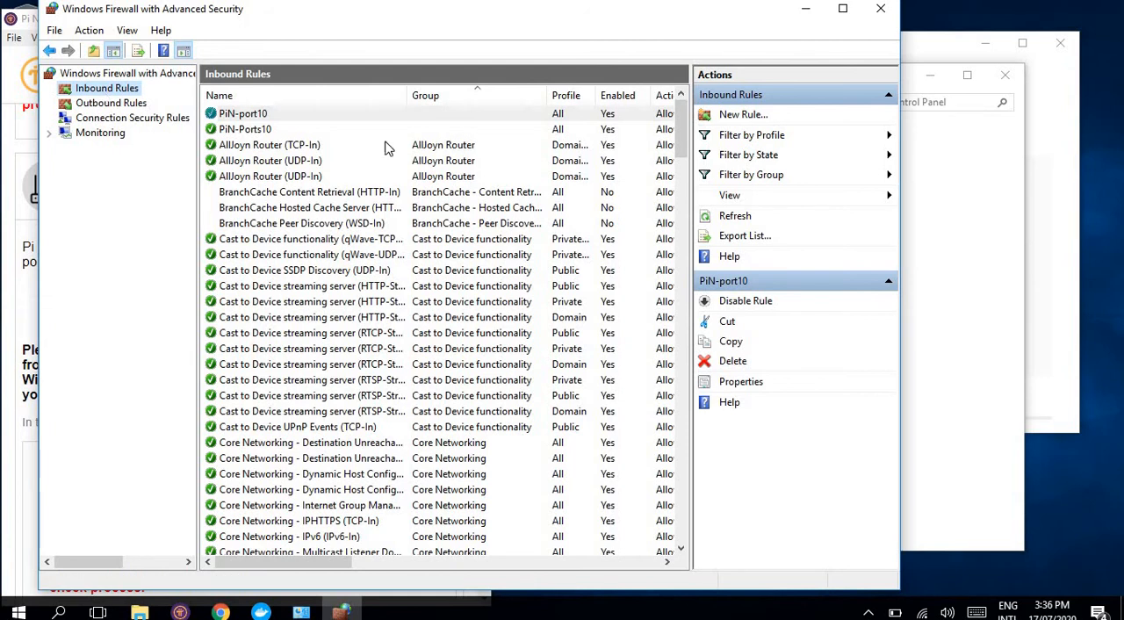
click(757, 198)
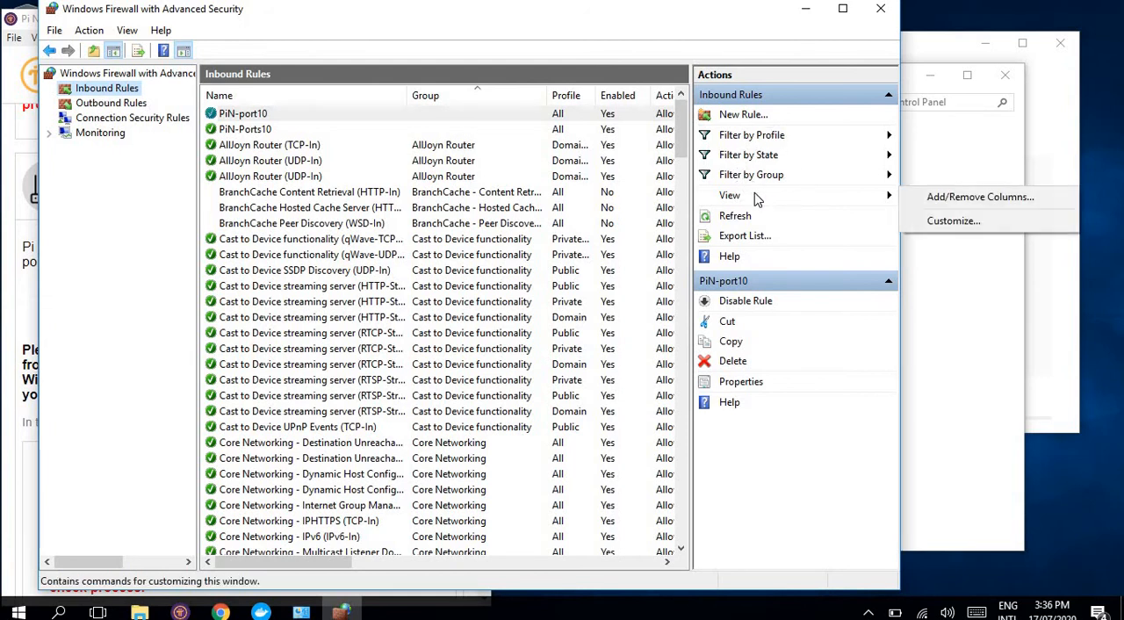
click(100, 220)
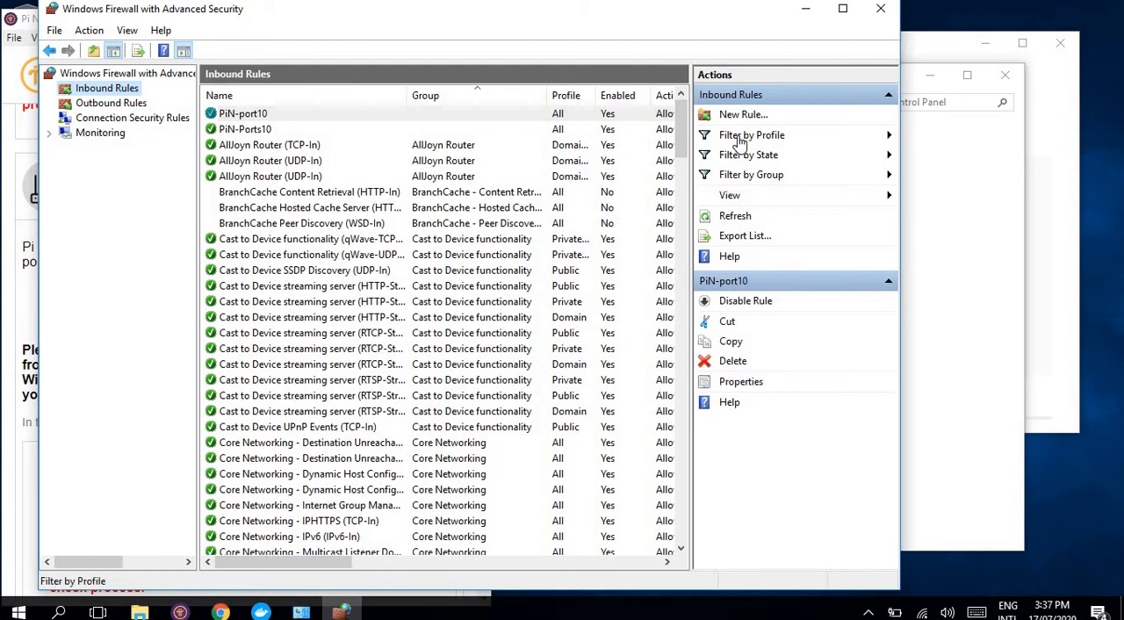
click(881, 9)
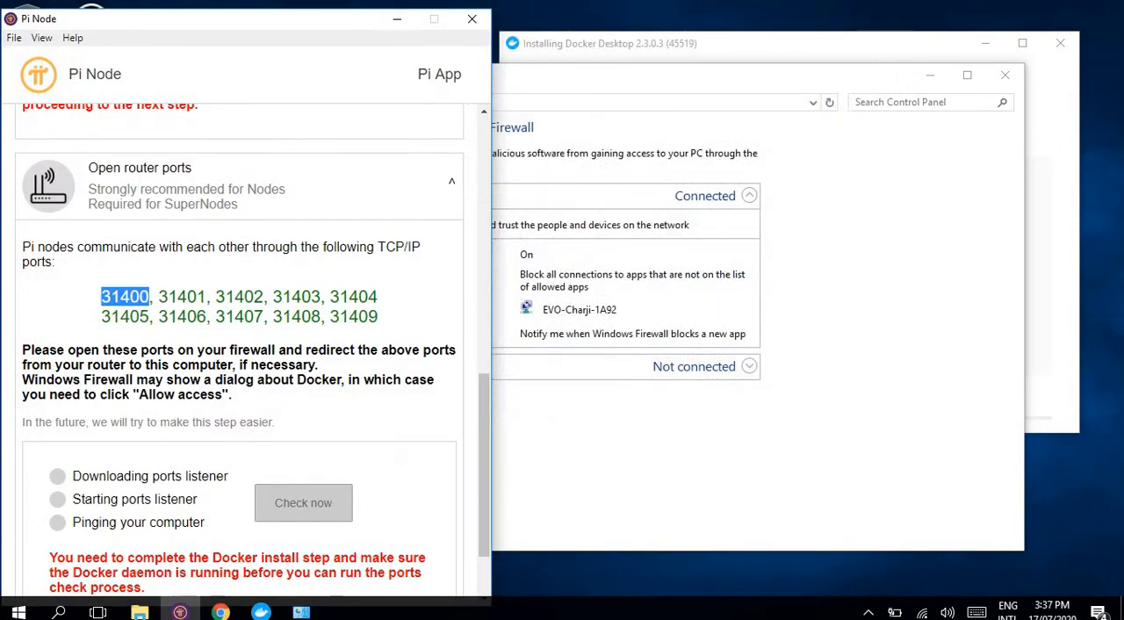
right_click(180, 612)
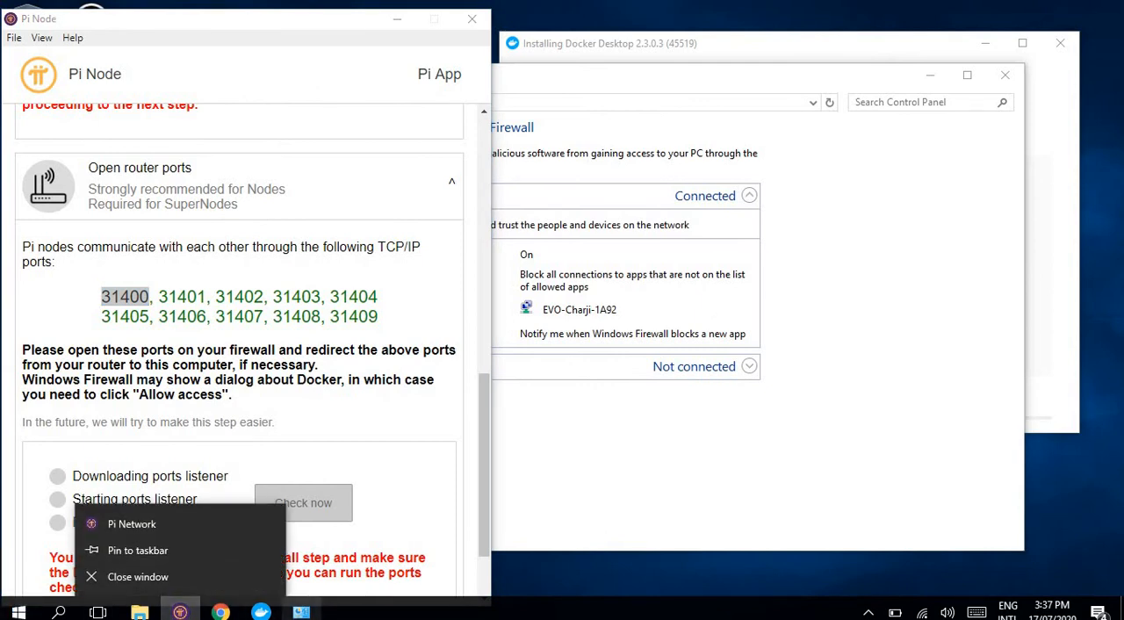
Step: Open the inbound rules in the firewall's advanced settings and delete the duplicate rule PiN-Ports10
click(302, 612)
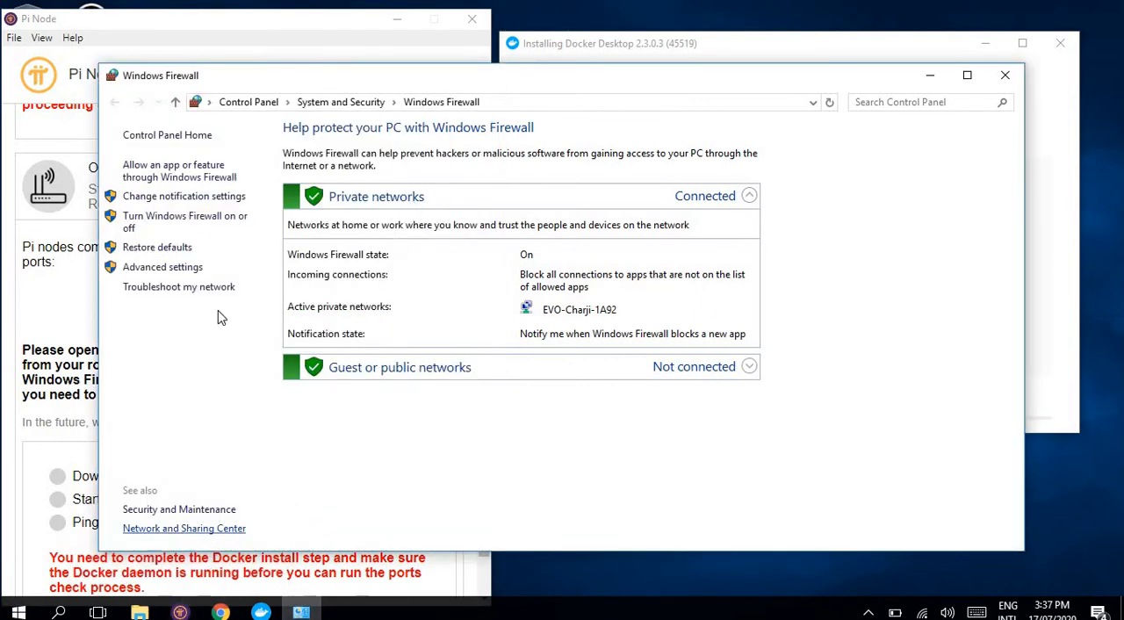
click(141, 267)
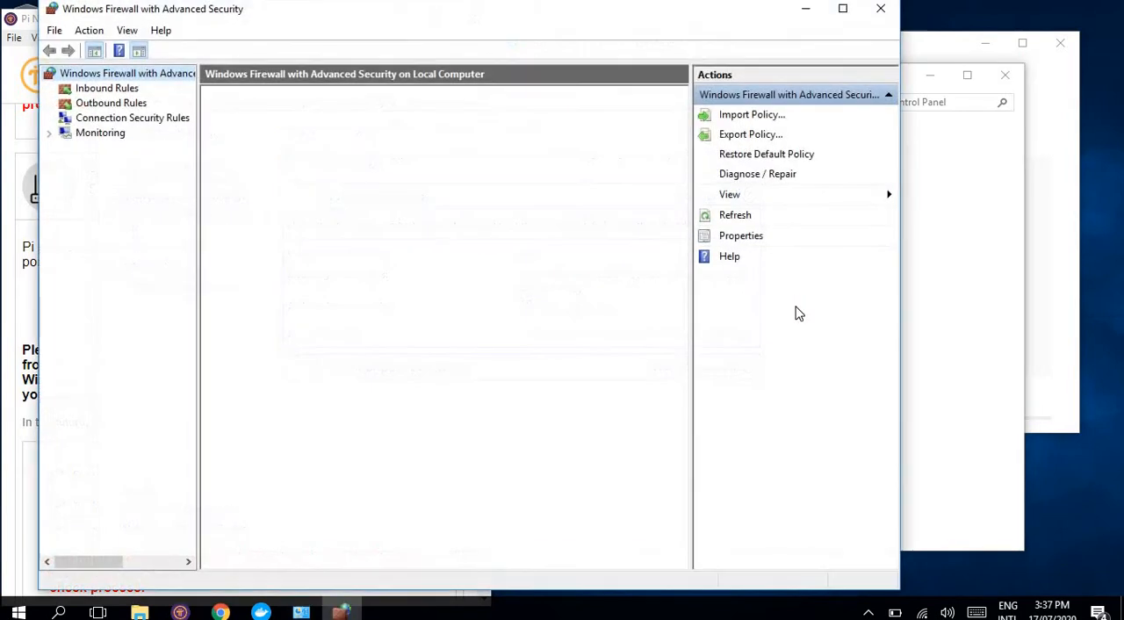
click(78, 92)
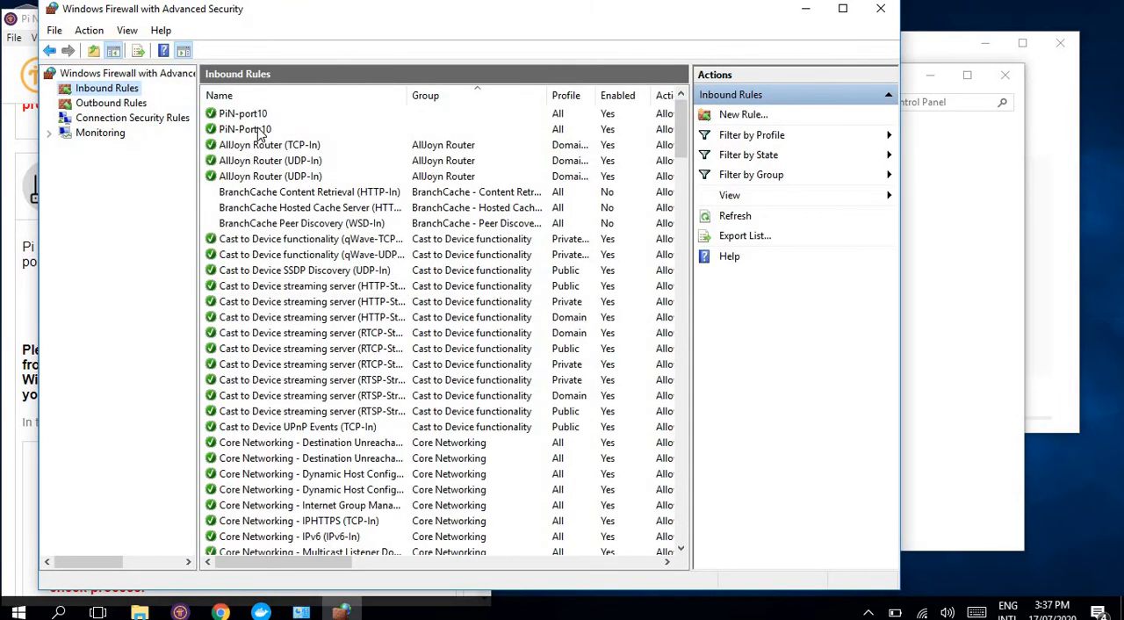
click(254, 130)
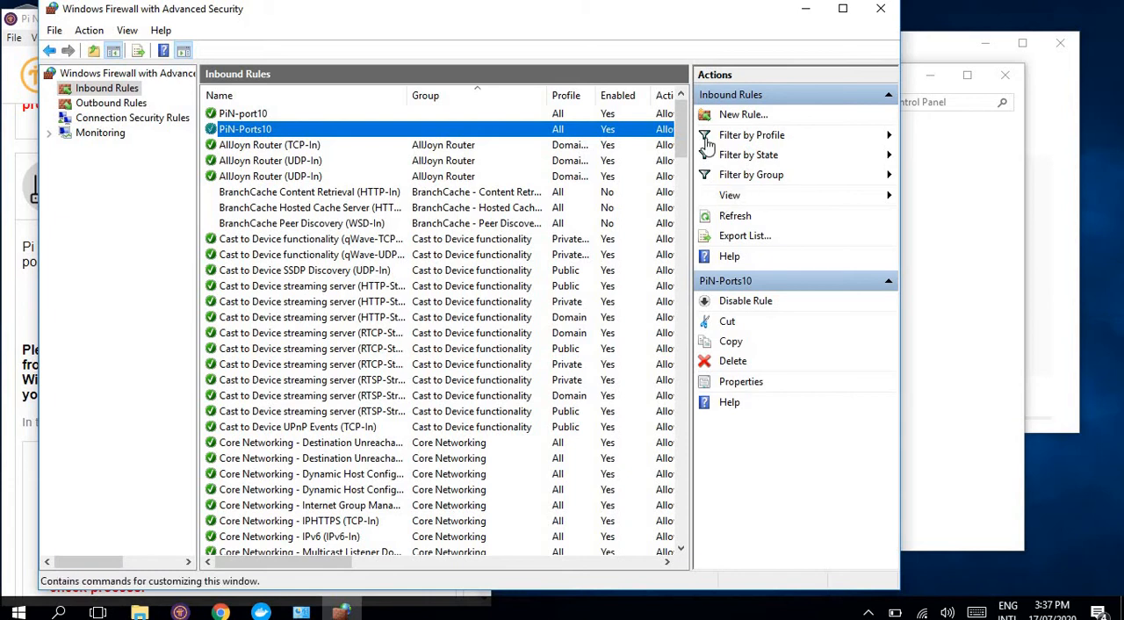
click(722, 358)
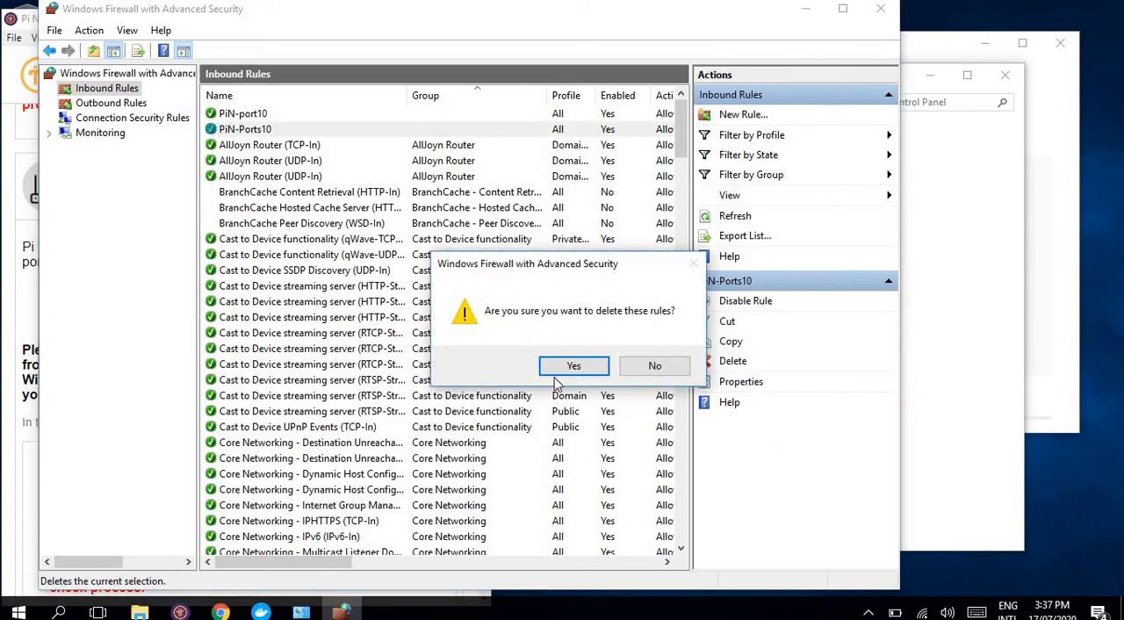
click(588, 367)
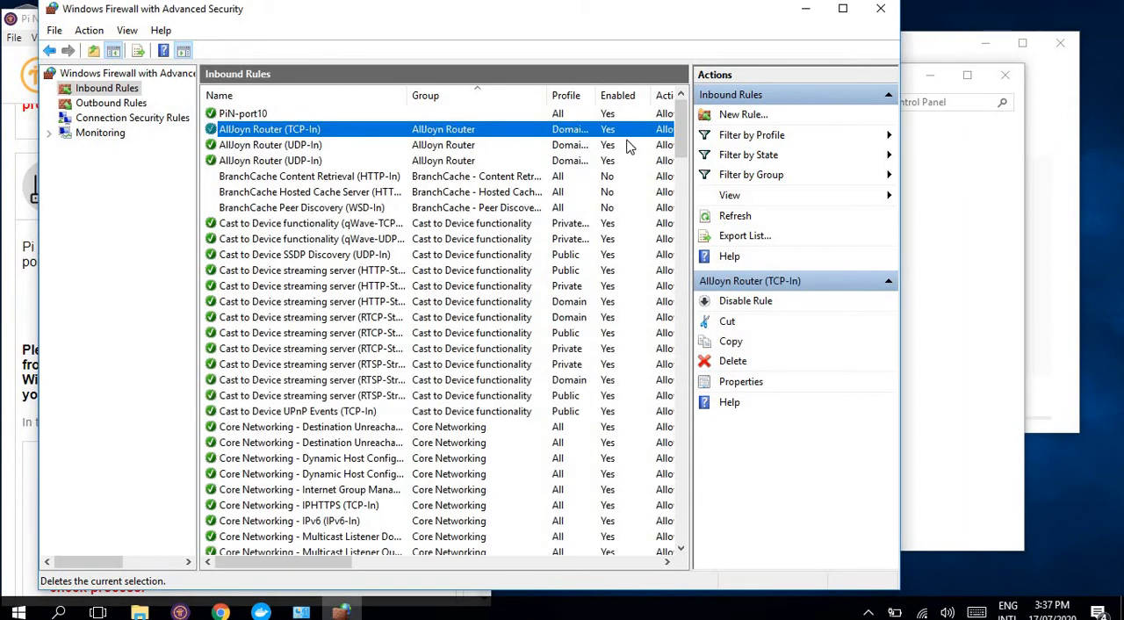
Step: Minimize the advanced firewall console, close the Windows Firewall window and bring the Docker Desktop installer forward
click(805, 12)
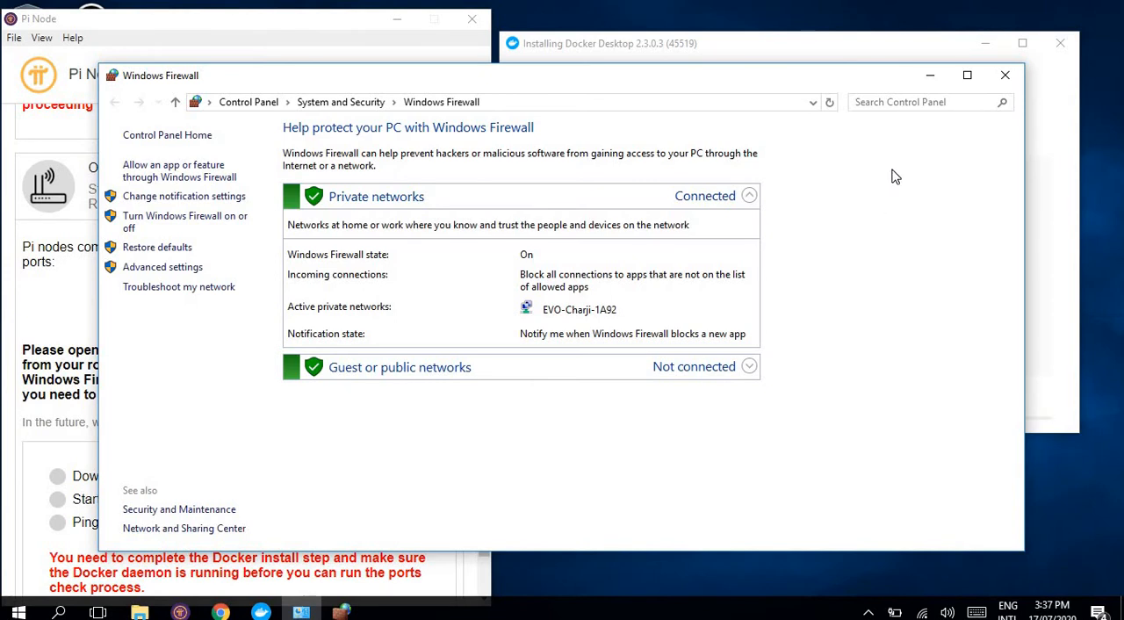
click(1004, 76)
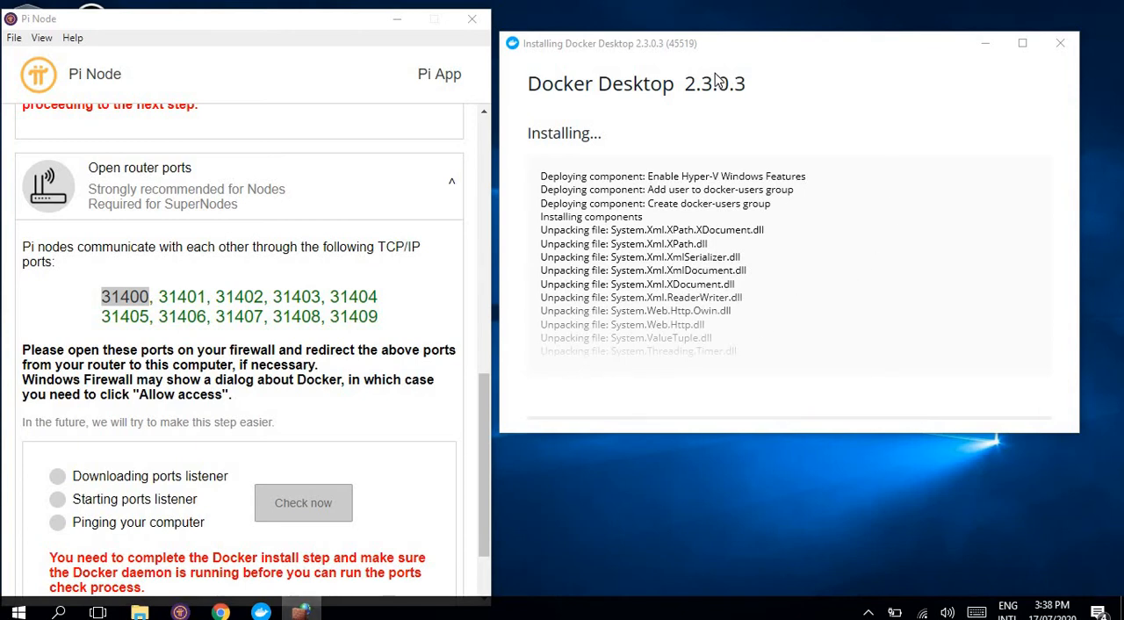
click(624, 91)
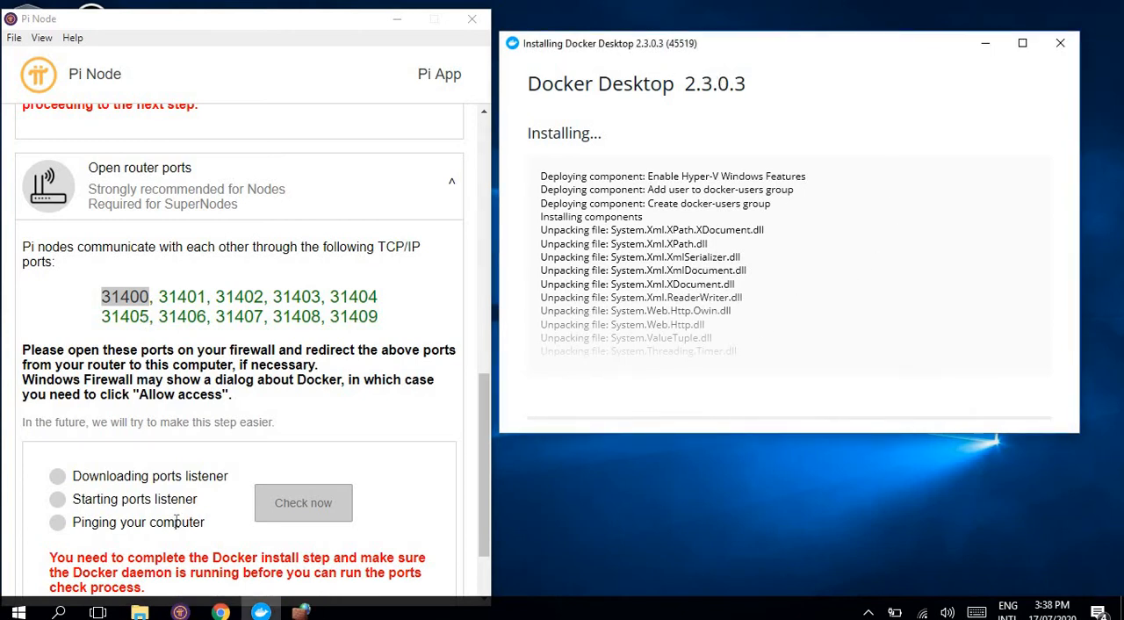
Step: Switch to Chrome and bring up the Downloads page
click(221, 612)
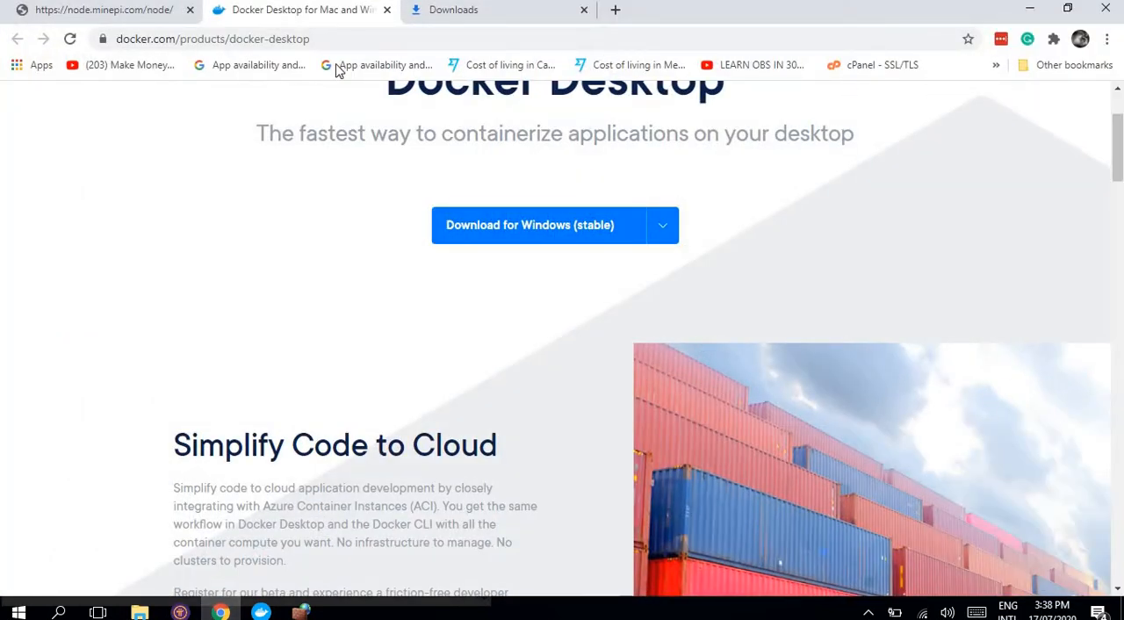
click(448, 42)
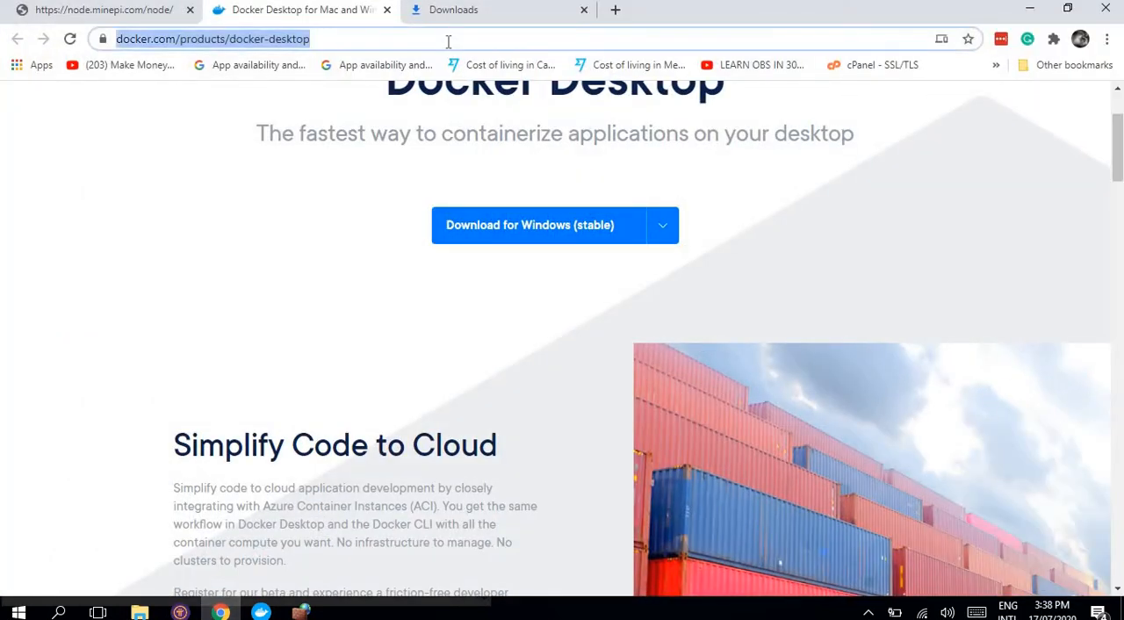
click(505, 11)
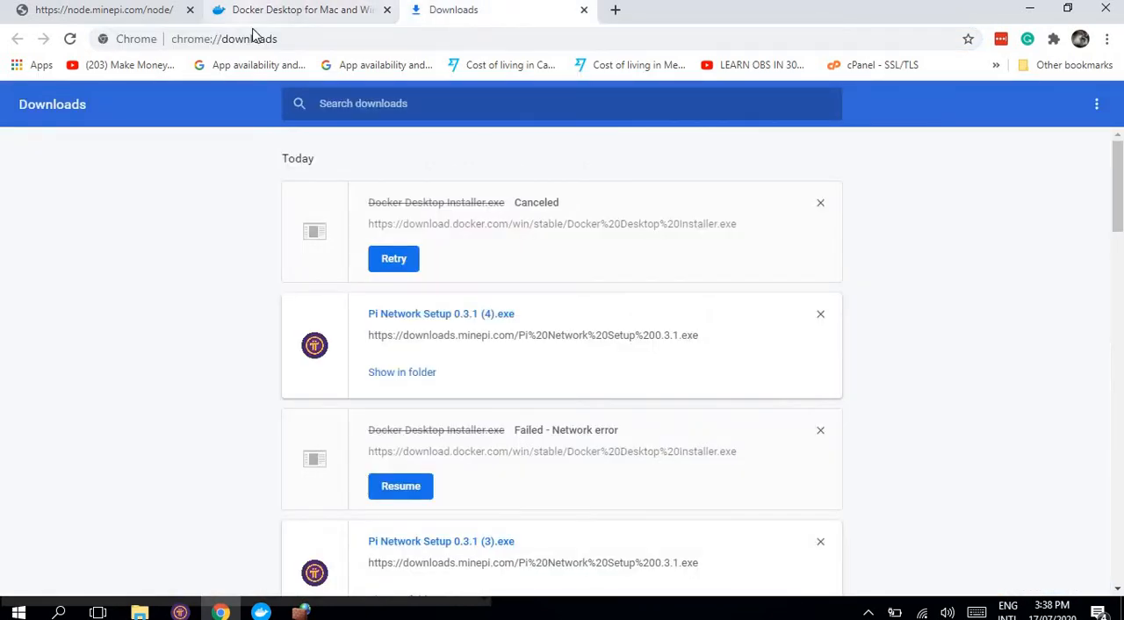
Step: Try to open the router's web page at 192.168.1.1/index.htm
click(279, 39)
text(192)
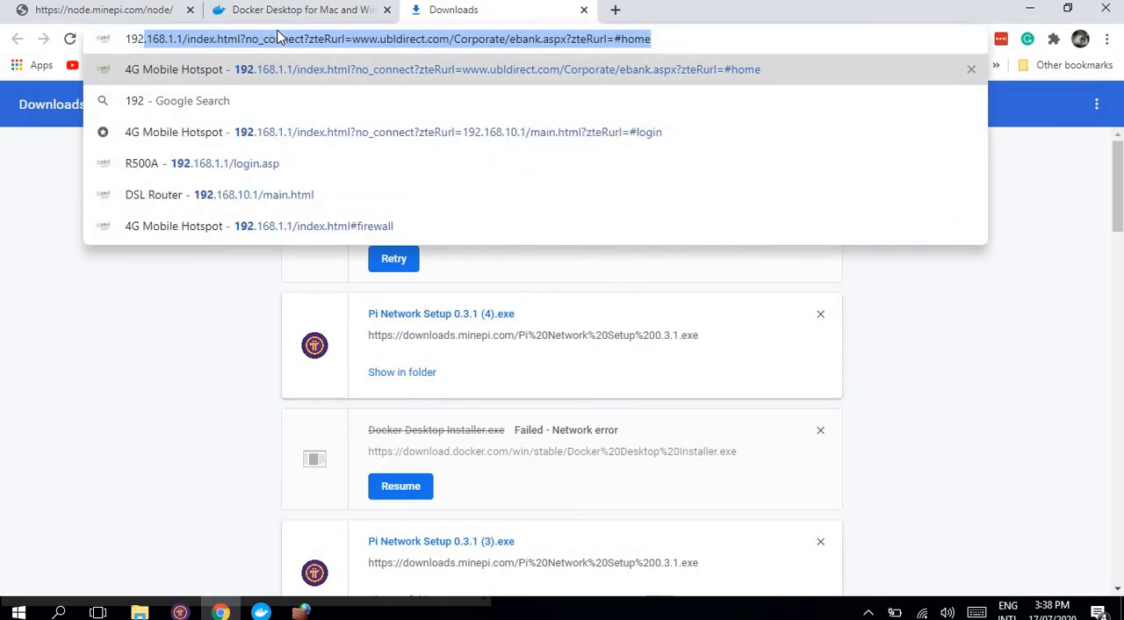
click(264, 39)
drag(244, 38, 1093, 46)
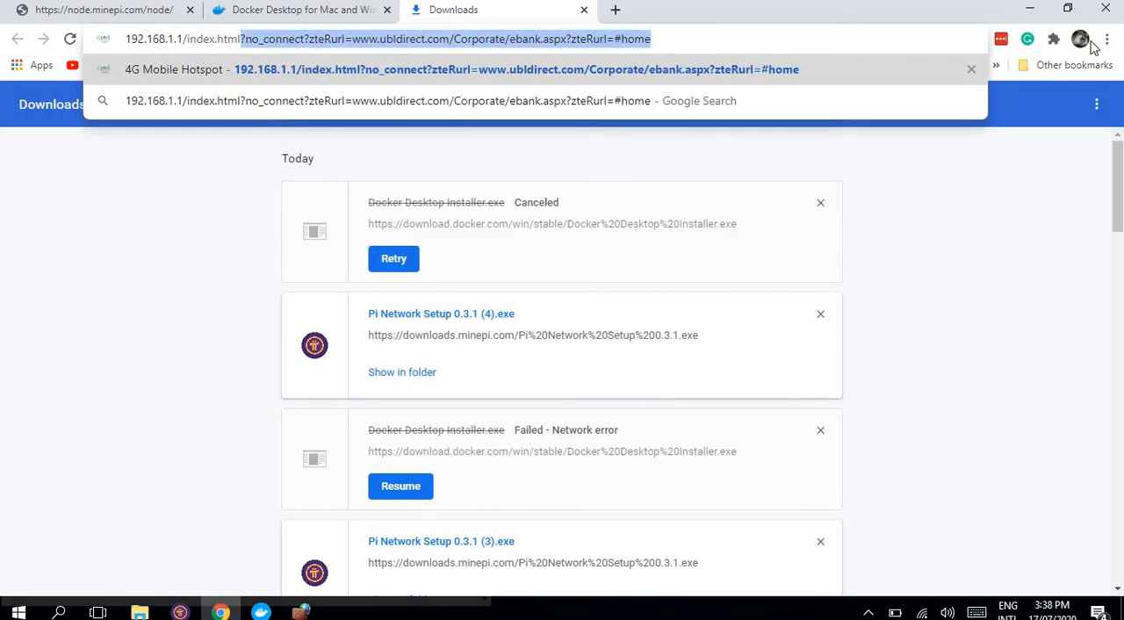
key(BackSpace)
key(BackSpace)
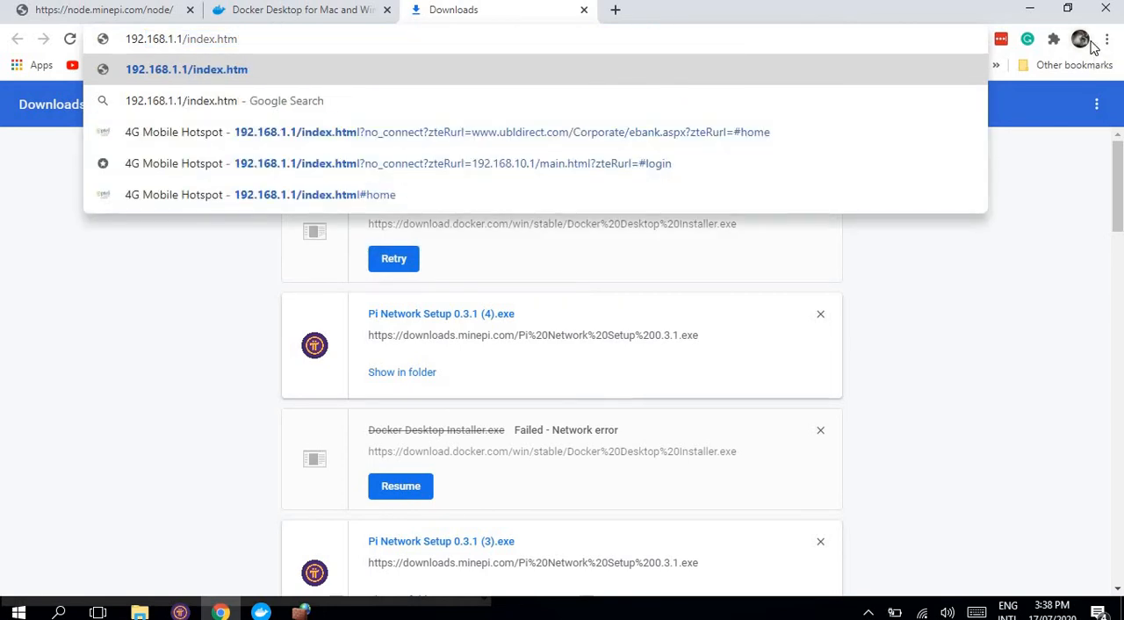
key(Return)
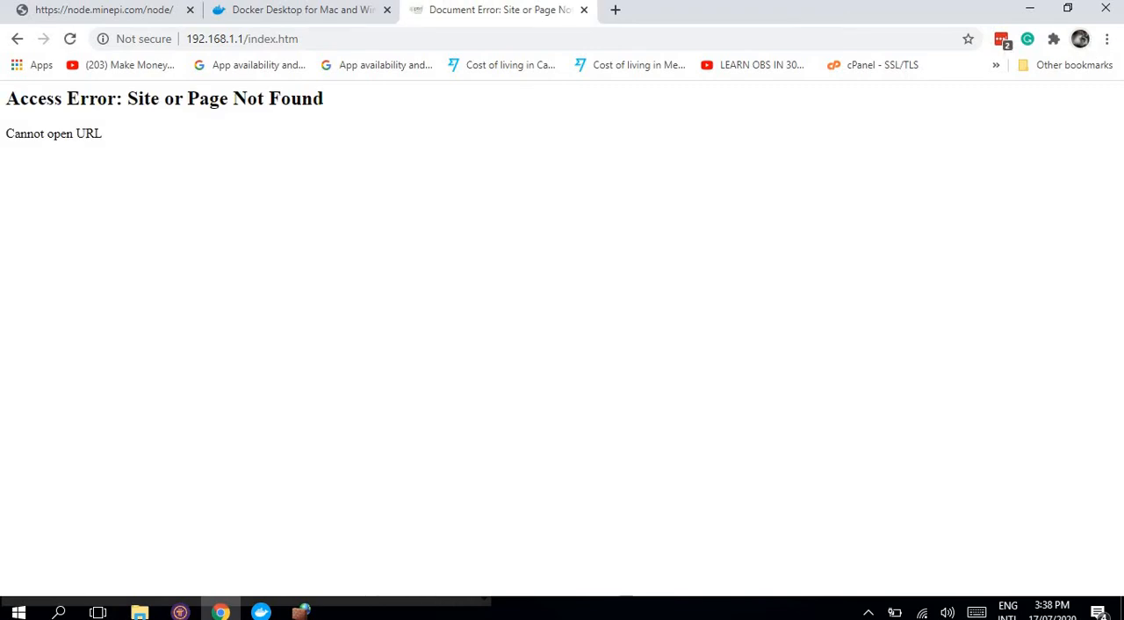
Step: Shorten the address to 192.168.1.1/ and load the 4G Mobile Hotspot login page from the suggestions
click(374, 35)
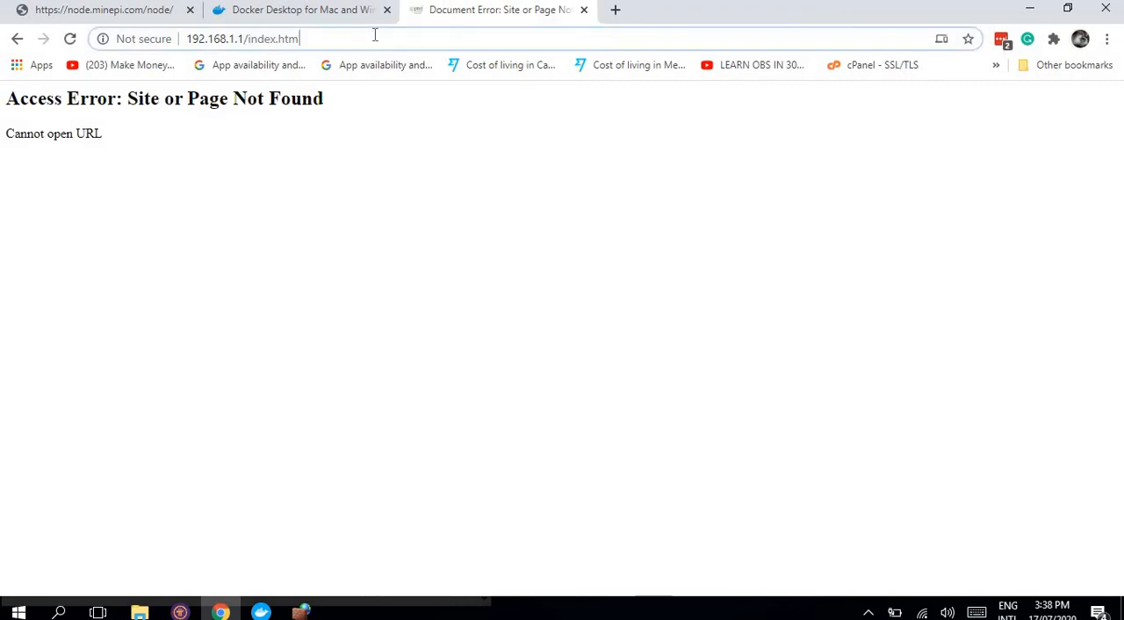
click(375, 35)
key(BackSpace)
key(BackSpace)
key(BackSpace)
key(BackSpace)
key(BackSpace)
key(BackSpace)
key(BackSpace)
key(BackSpace)
key(BackSpace)
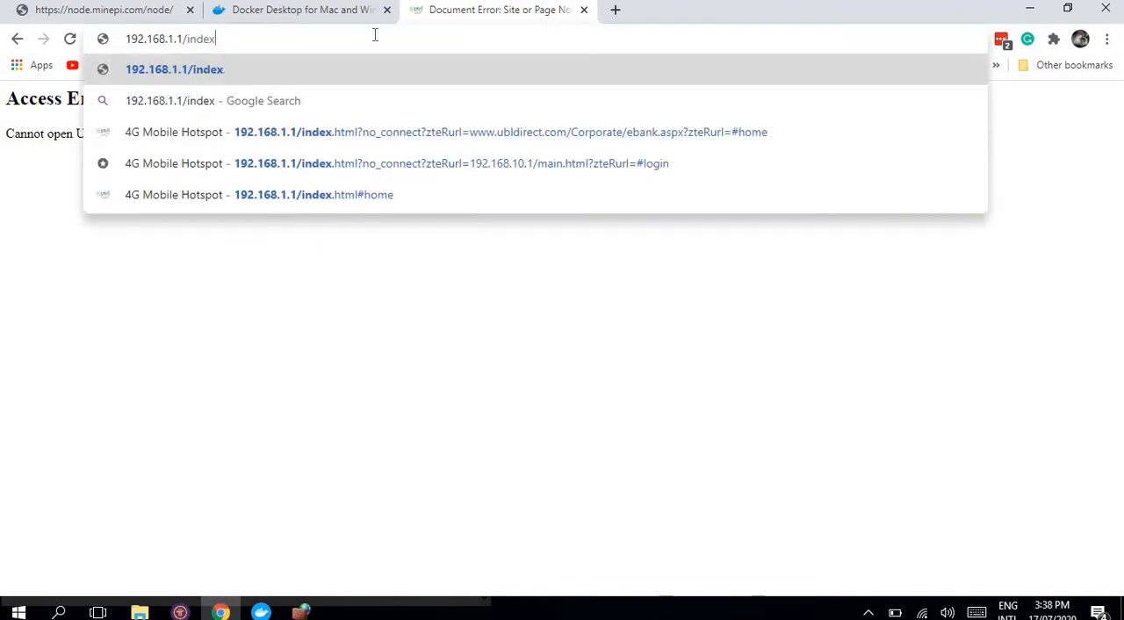
key(BackSpace)
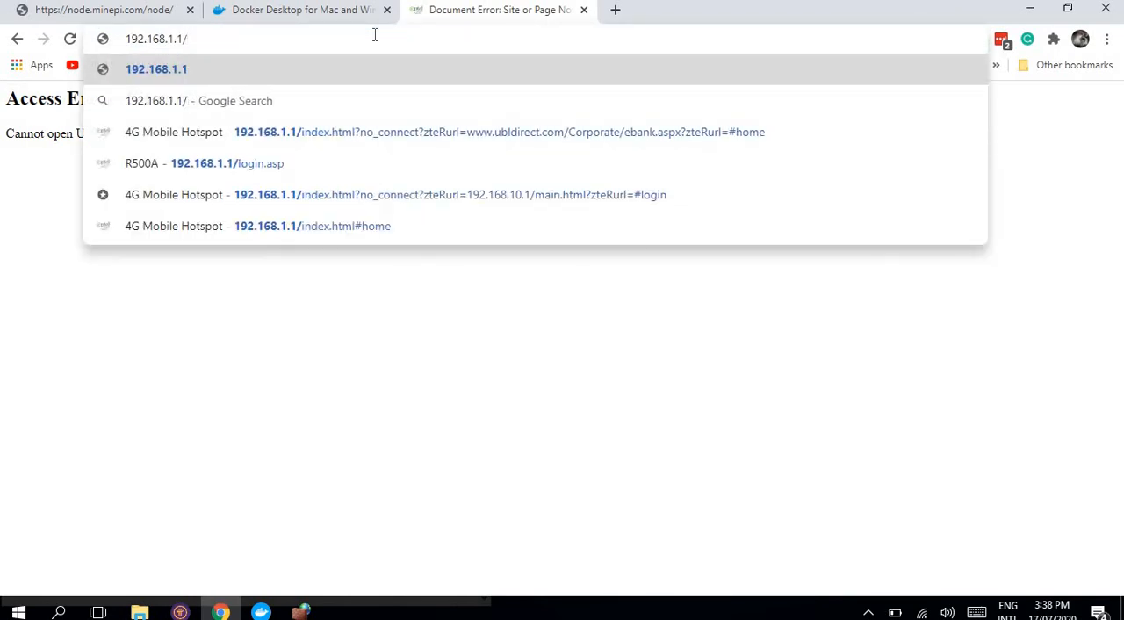
key(Down)
key(Down)
key(Down)
key(Down)
key(Down)
key(Return)
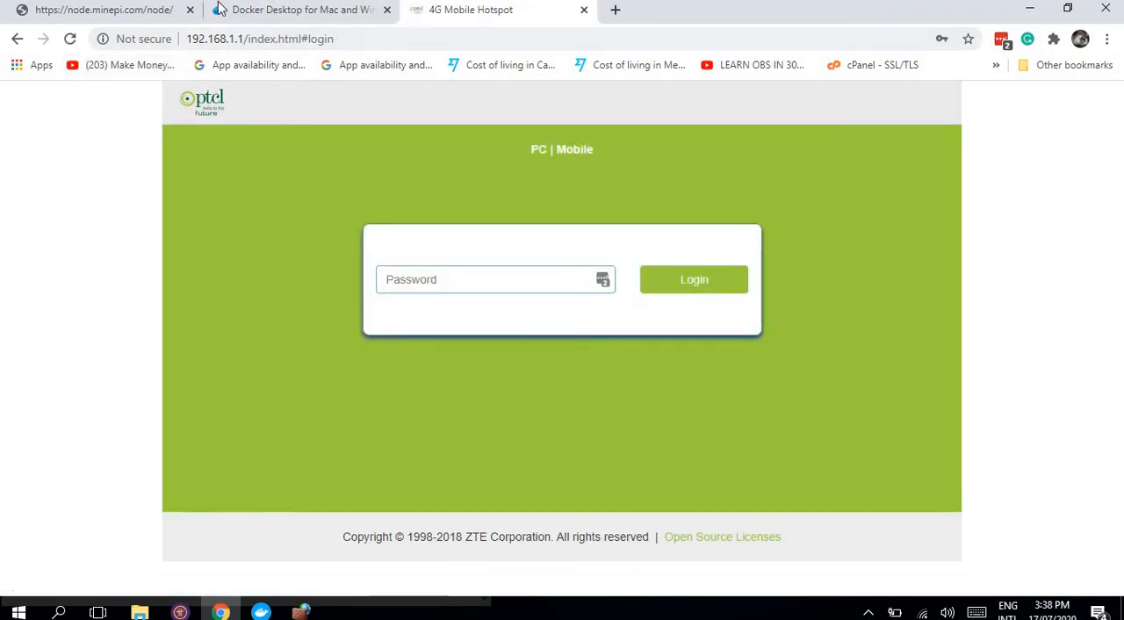
Step: Fill in the router's login password, log in and decline changing the default password
click(344, 39)
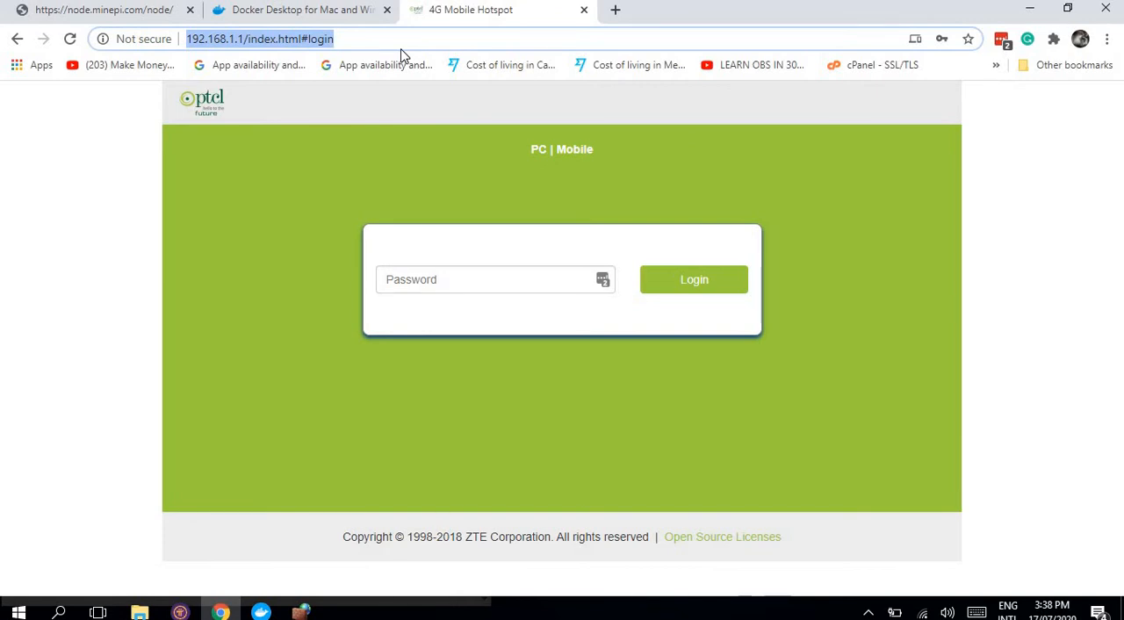
click(608, 283)
click(458, 318)
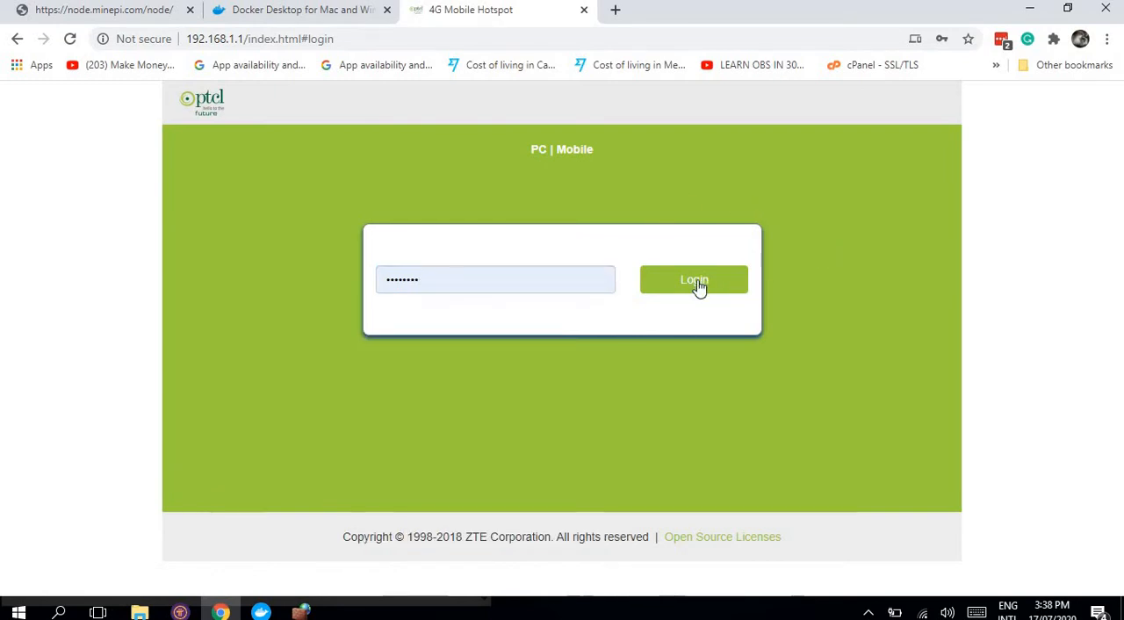
click(690, 286)
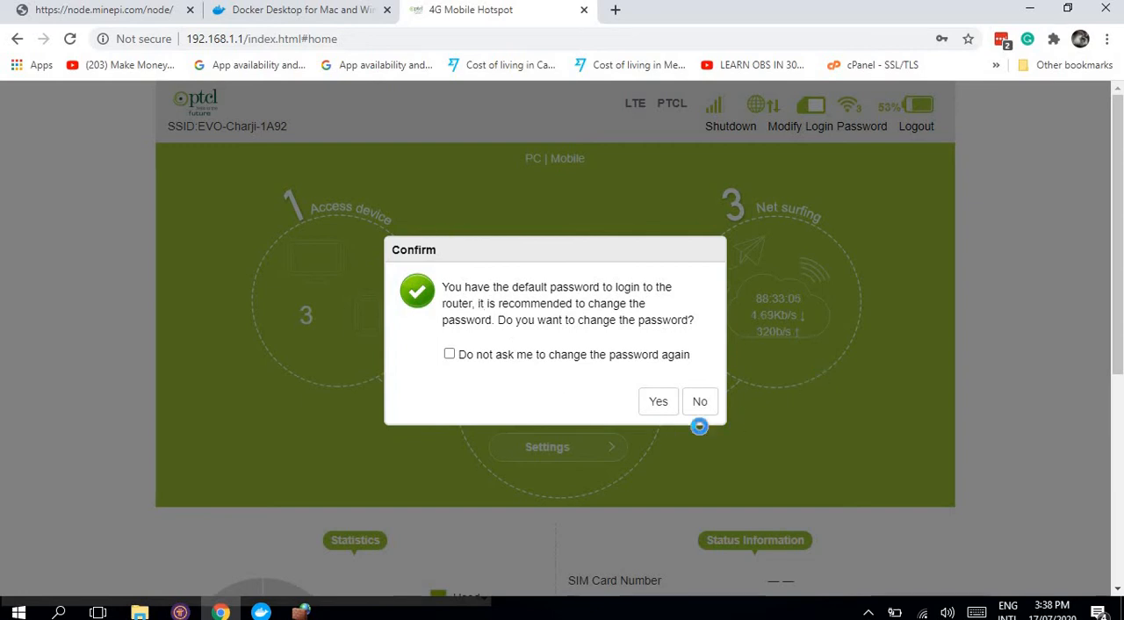
click(700, 404)
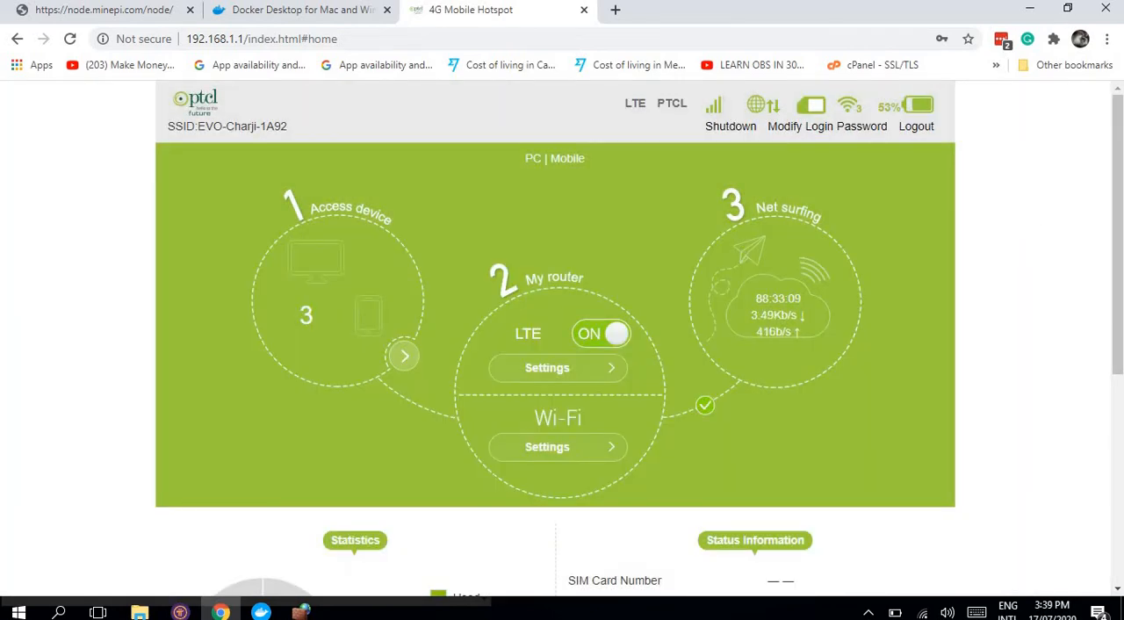
Step: Look over the router's home page and open its Advanced Settings
key(alt+Tab)
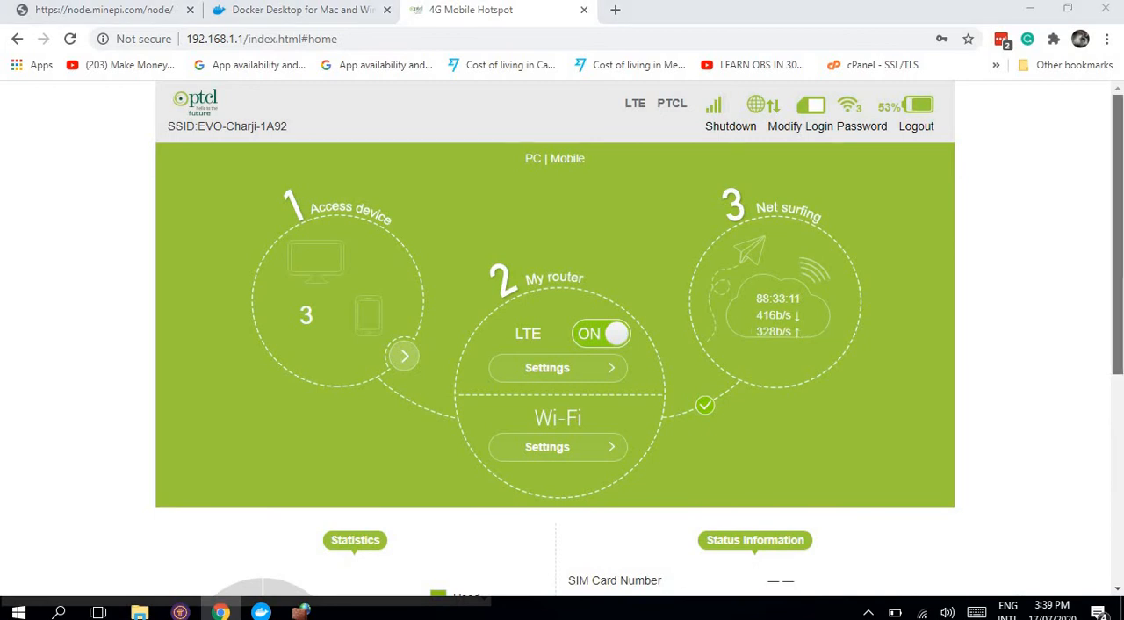
scroll(799, 372, down, 5)
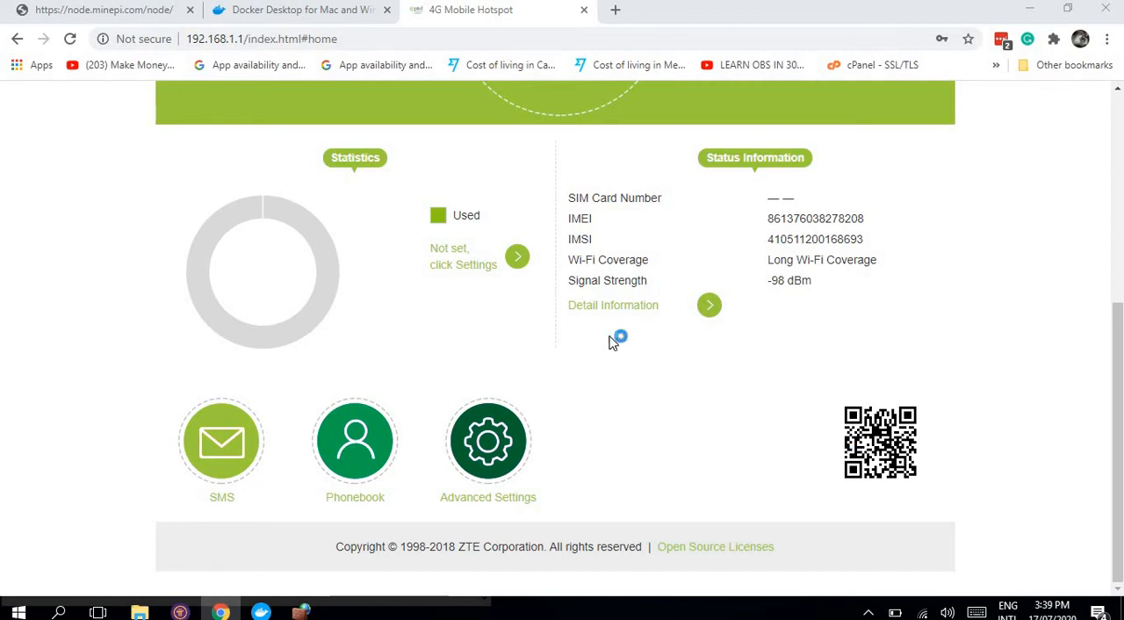
click(1118, 195)
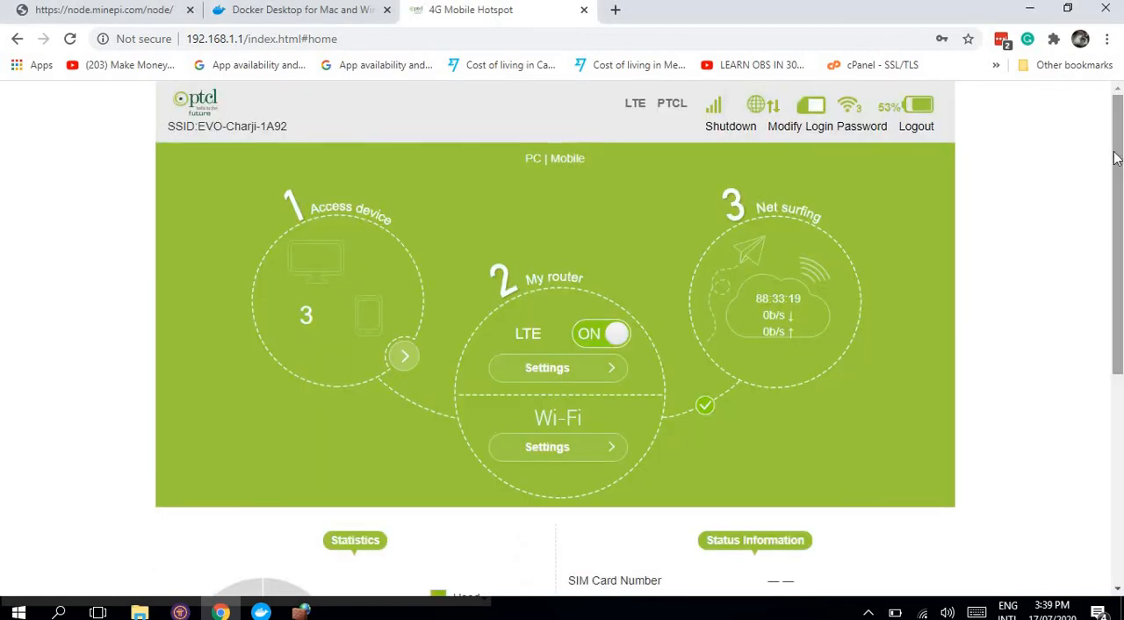
mouse_move(1117, 158)
mouse_down()
mouse_move(1117, 210)
mouse_move(1117, 158)
mouse_up()
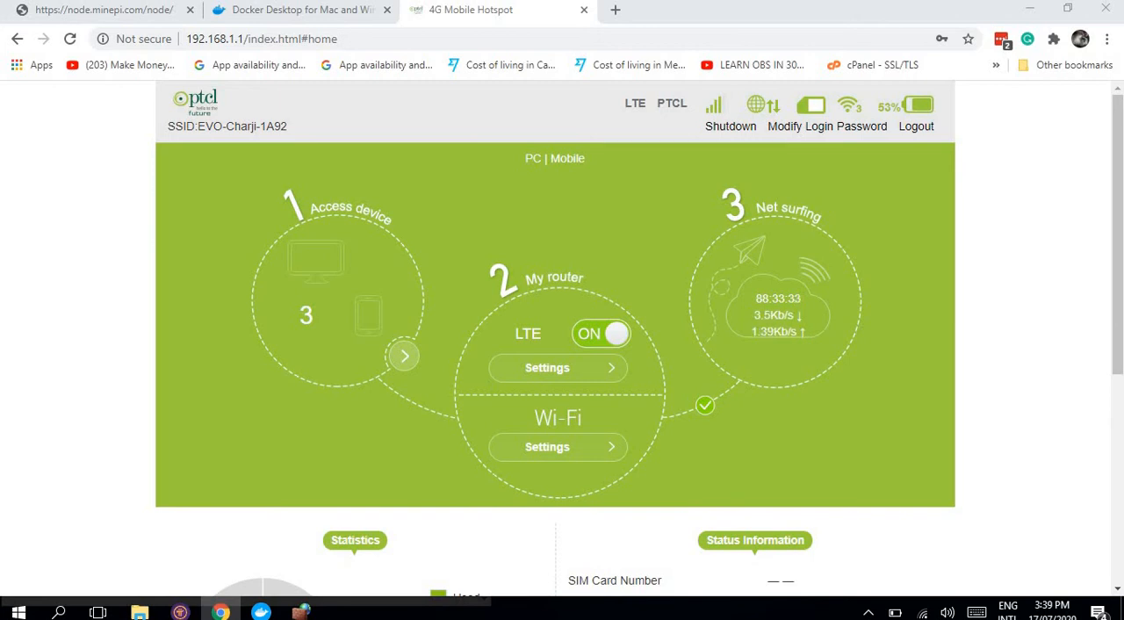
drag(1116, 203, 1119, 395)
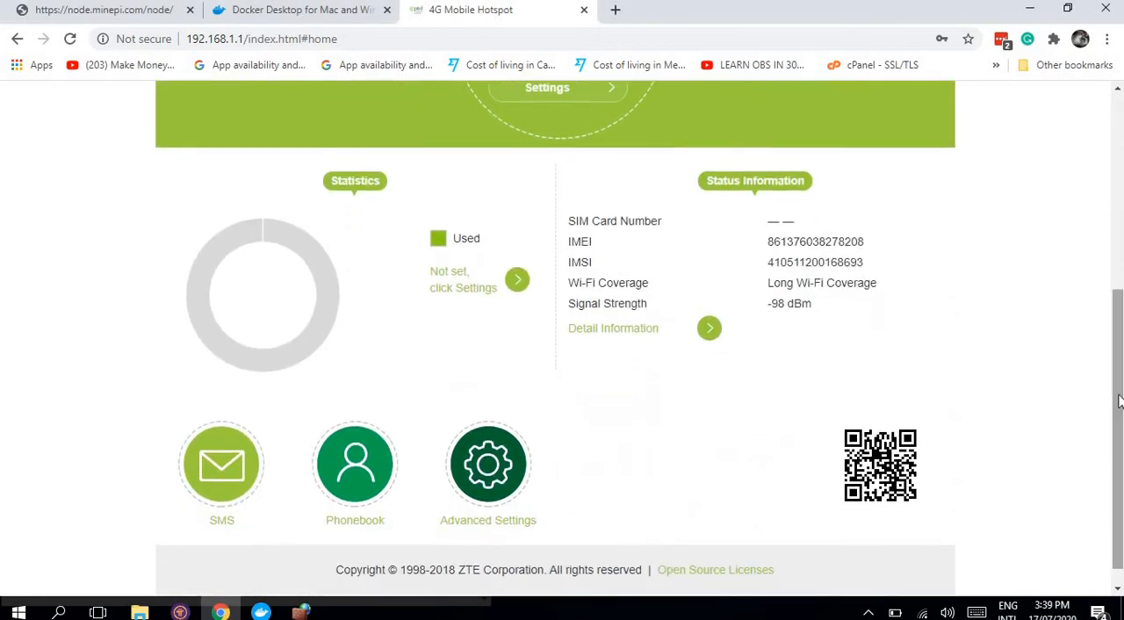
click(474, 471)
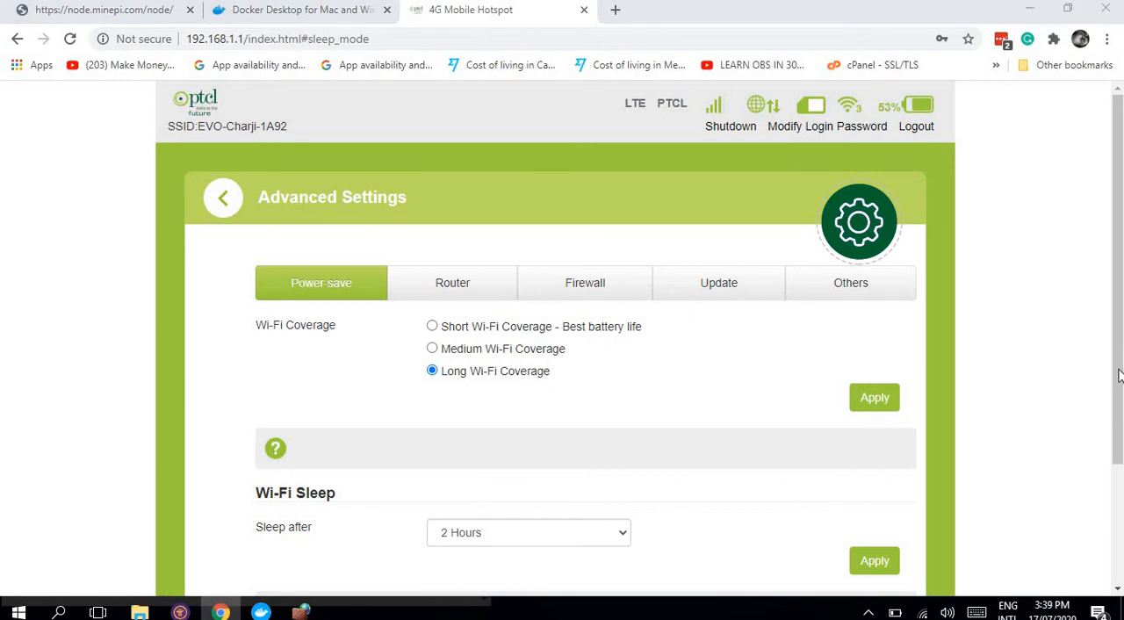
mouse_move(1119, 353)
mouse_down()
mouse_move(1122, 517)
mouse_move(1121, 349)
mouse_up()
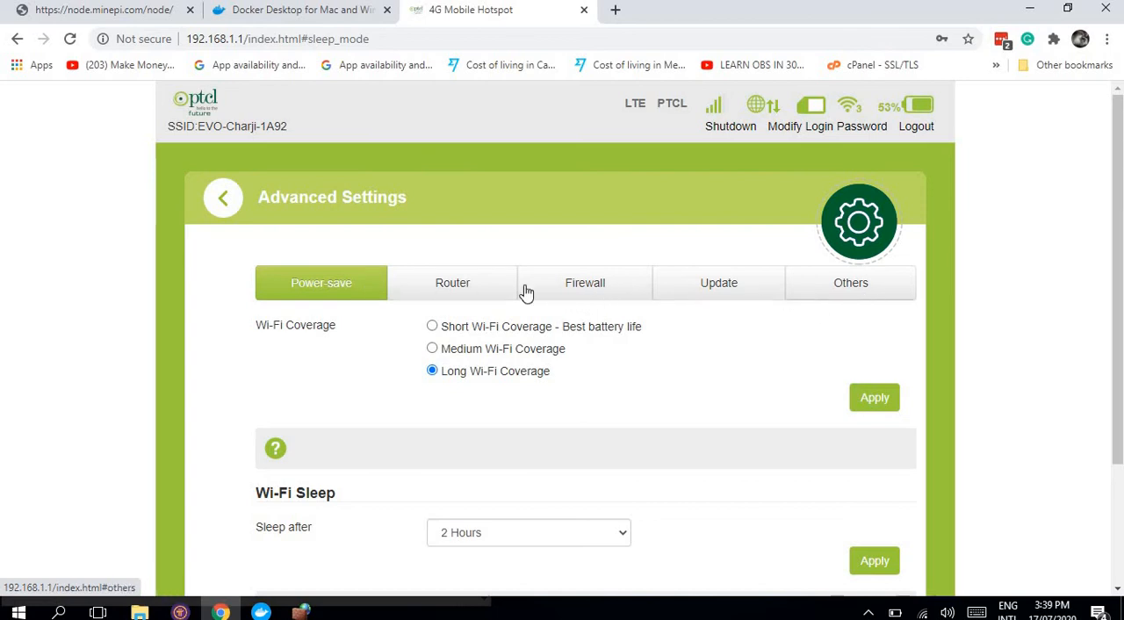
Step: Review the Router settings alongside Pi Node's required ports, and open the router's Firewall settings
click(466, 296)
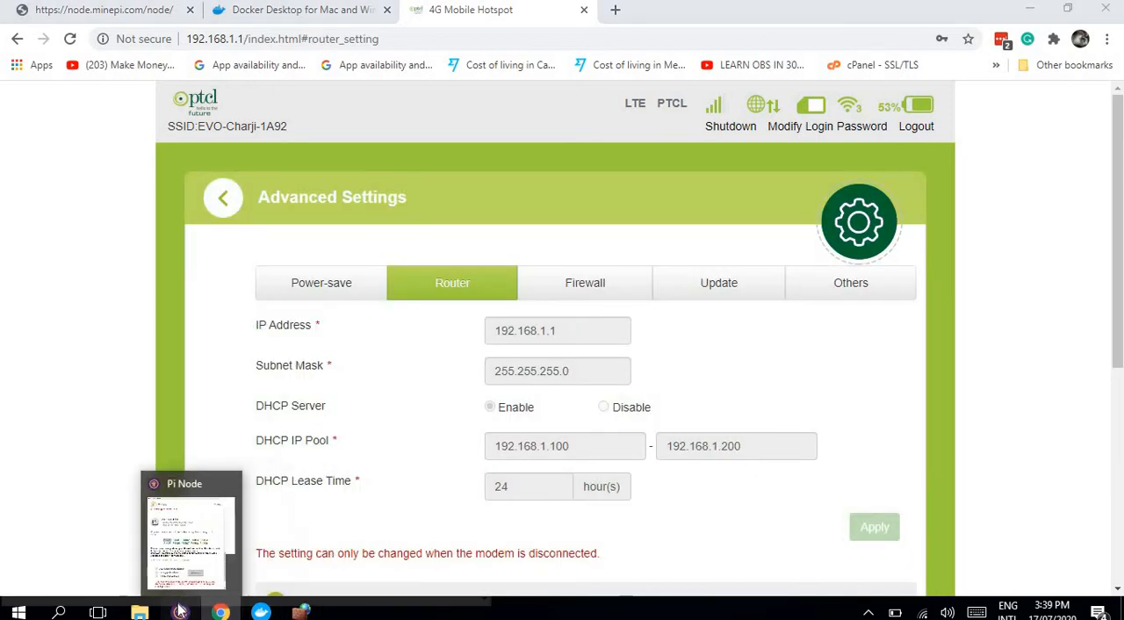
click(180, 612)
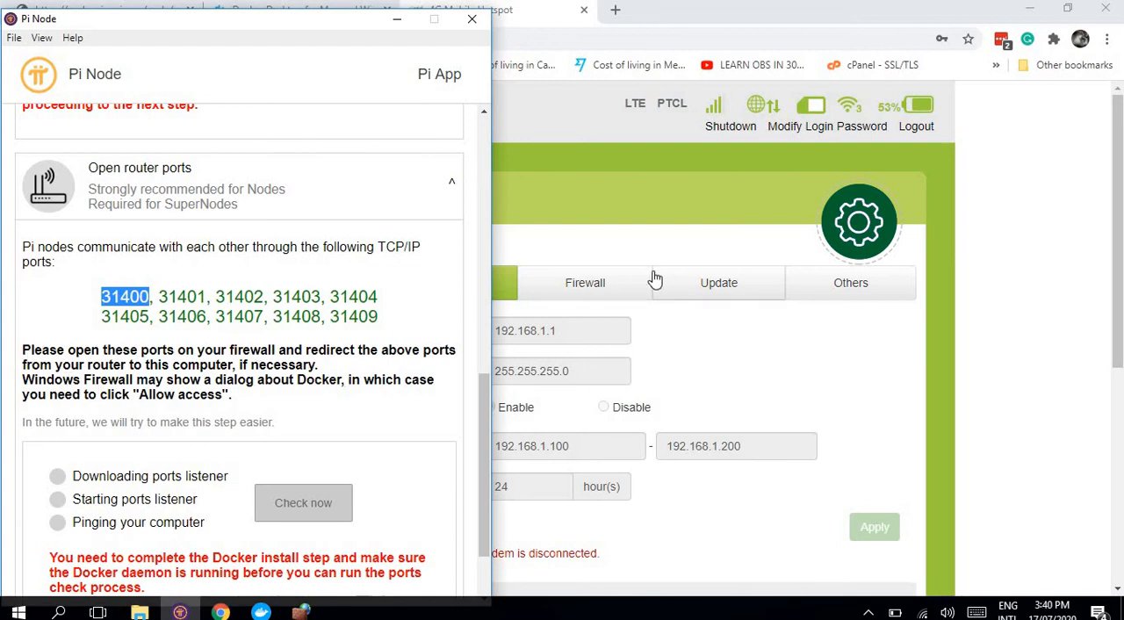
click(613, 241)
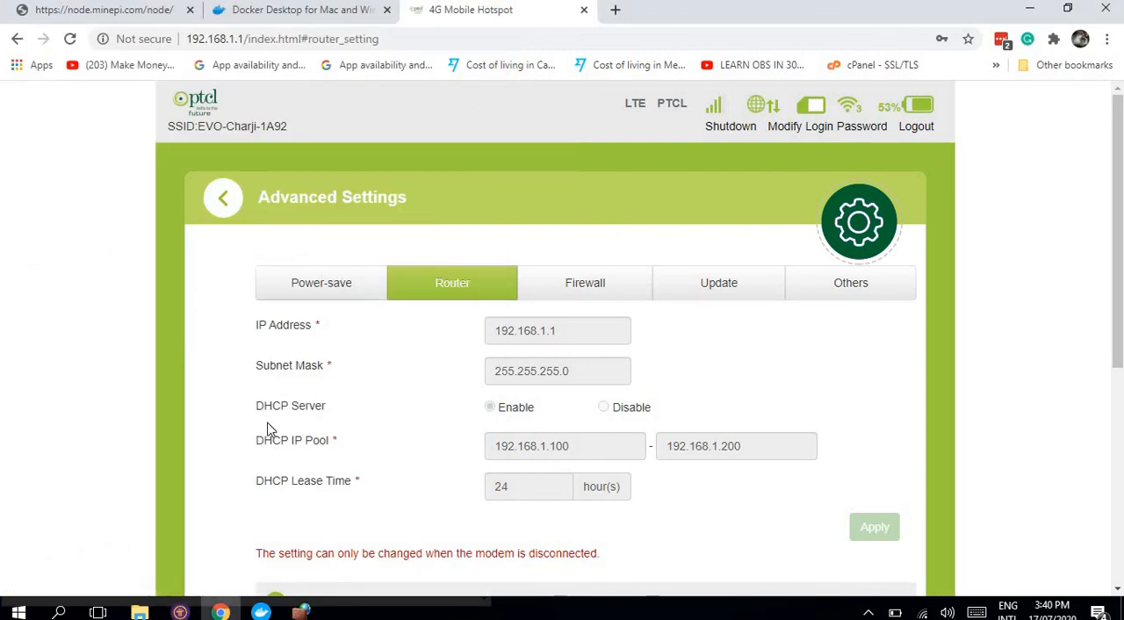
click(592, 275)
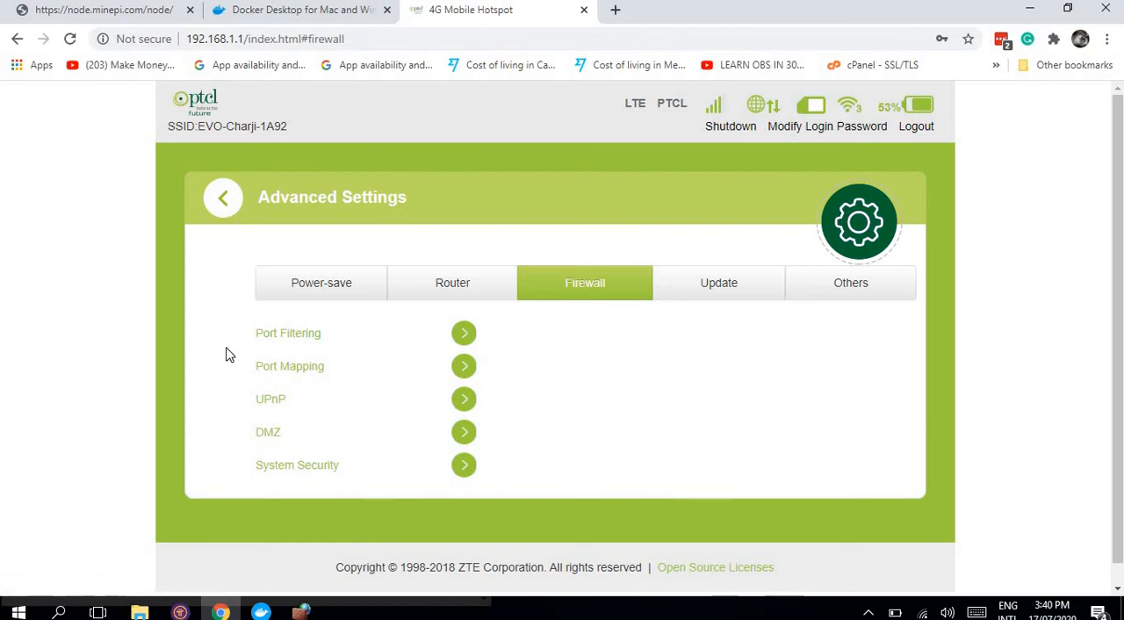
Step: Open the router's Port Mapping settings and start filling the source port with (3140
click(312, 366)
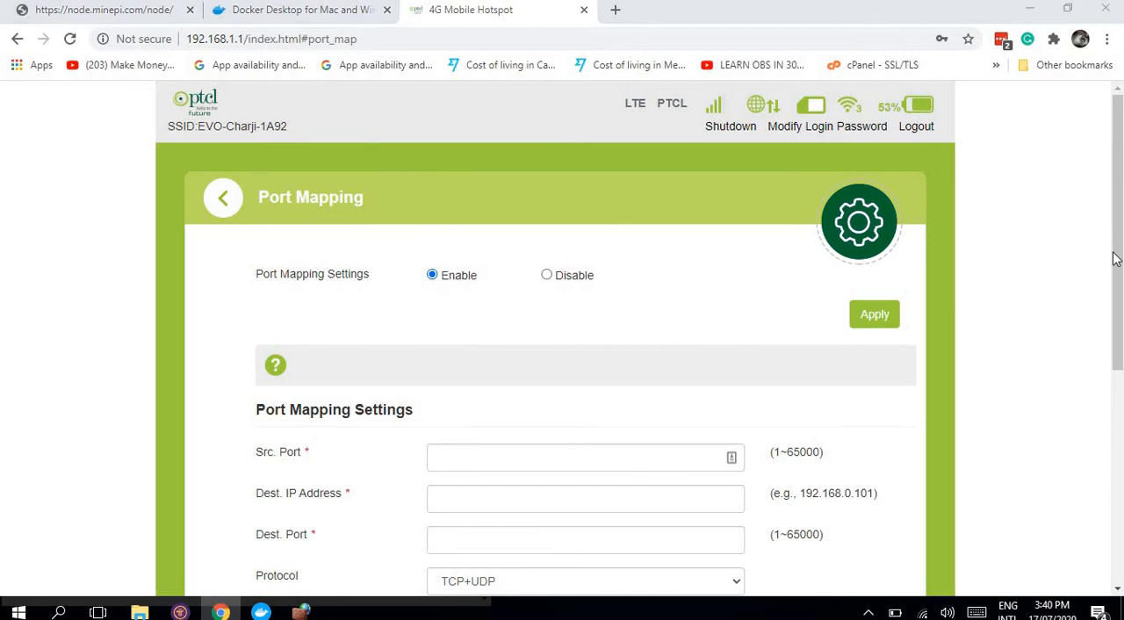
drag(1118, 217, 1118, 292)
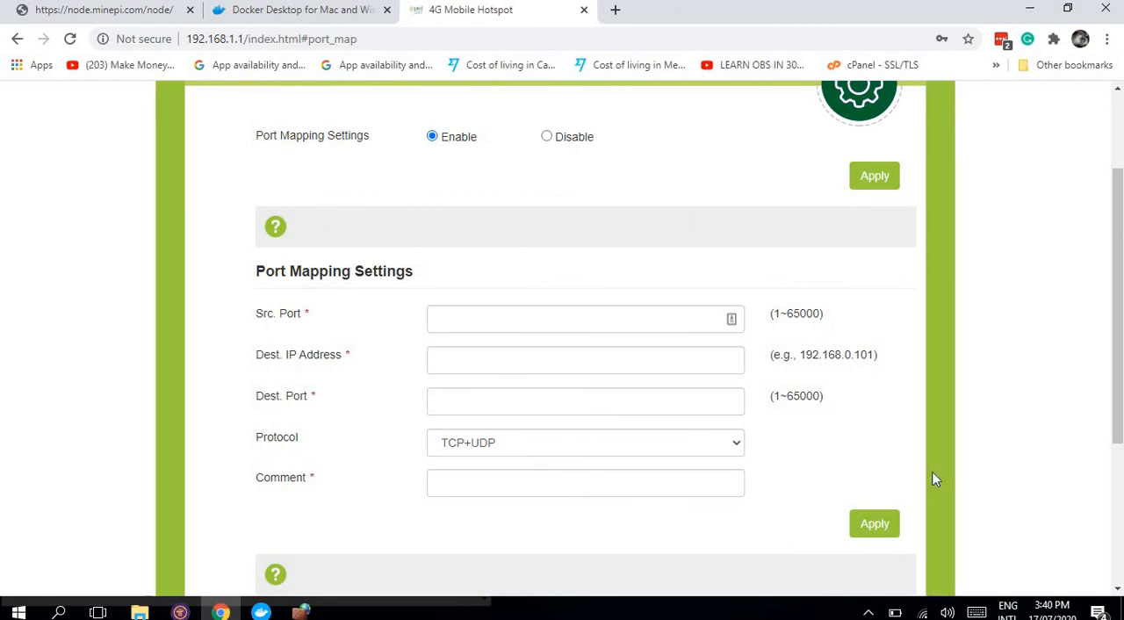
click(451, 316)
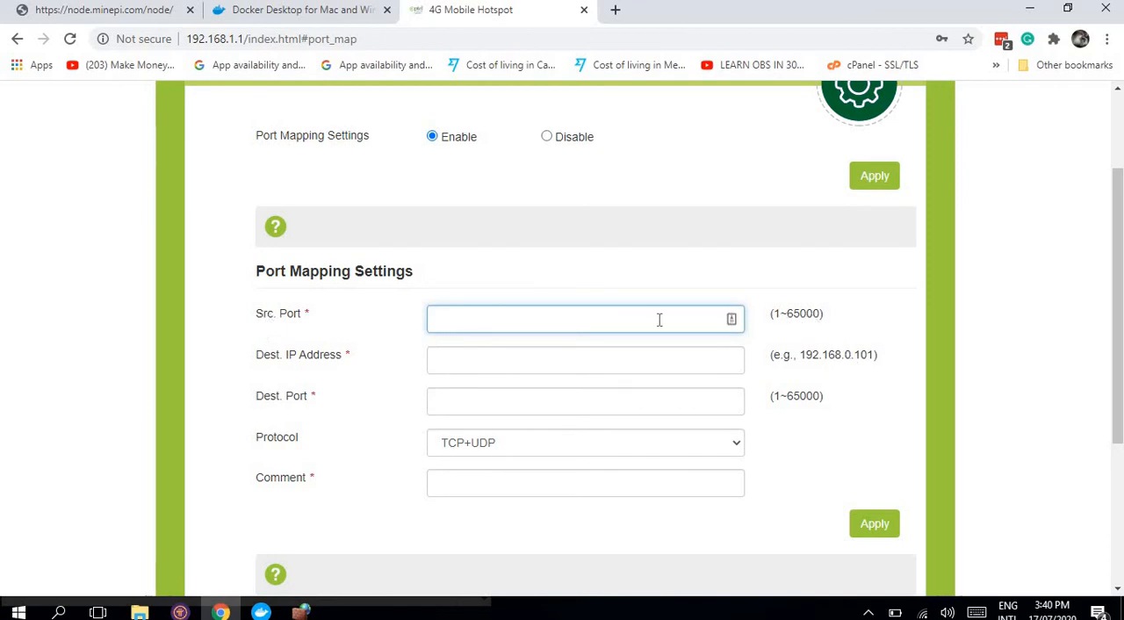
text(()
text(3140)
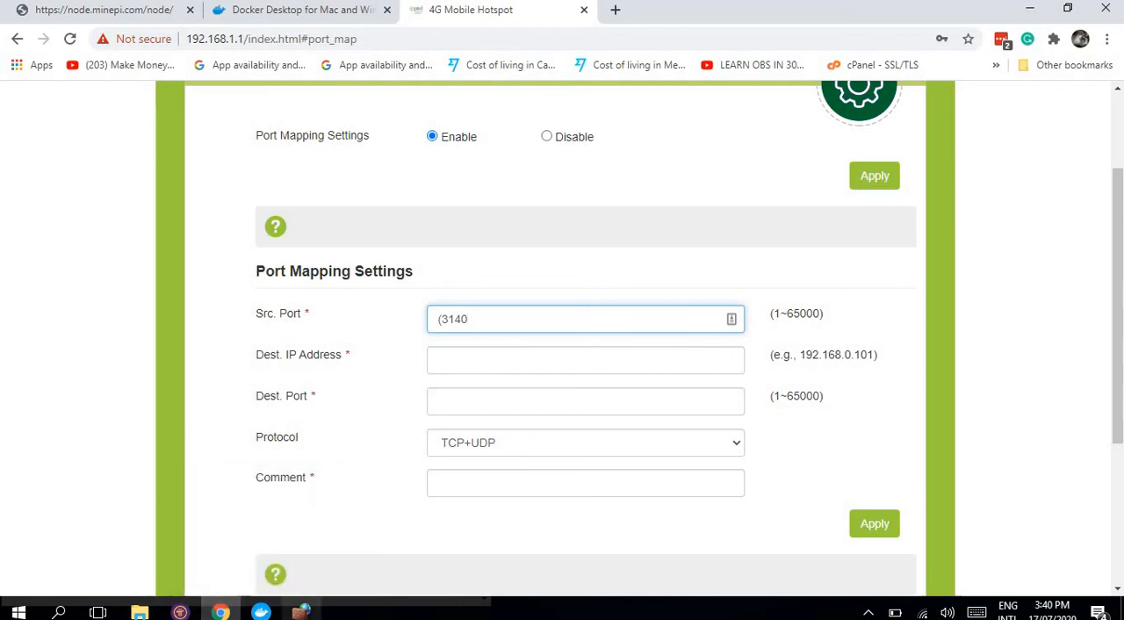
Step: Check the firewall's inbound rules and Pi Node's list of required router ports
click(301, 612)
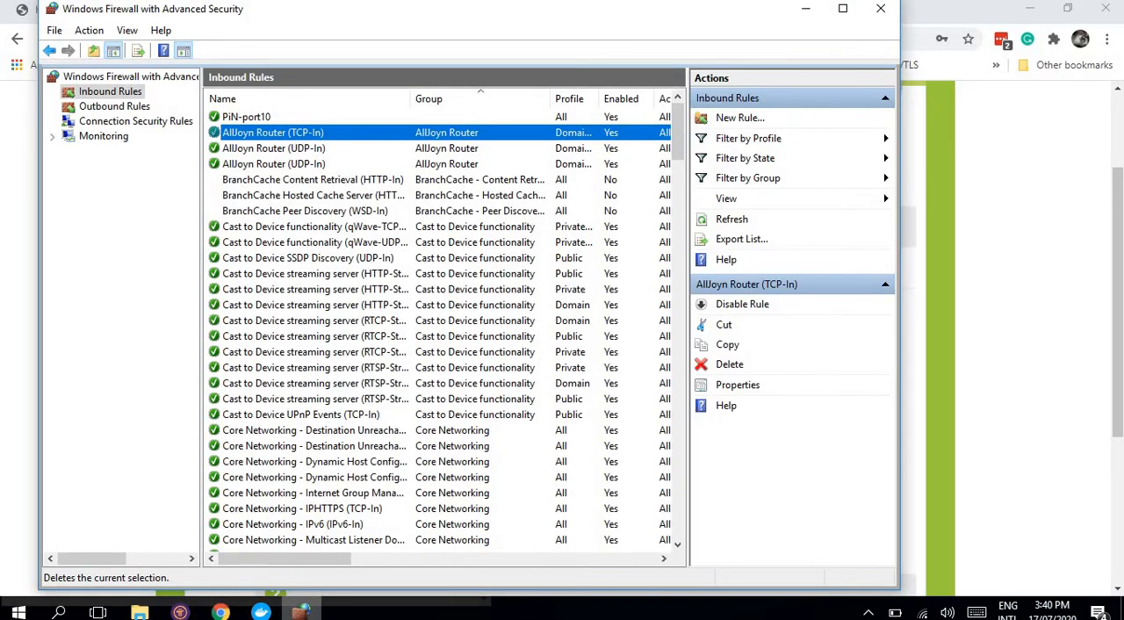
click(303, 613)
click(183, 613)
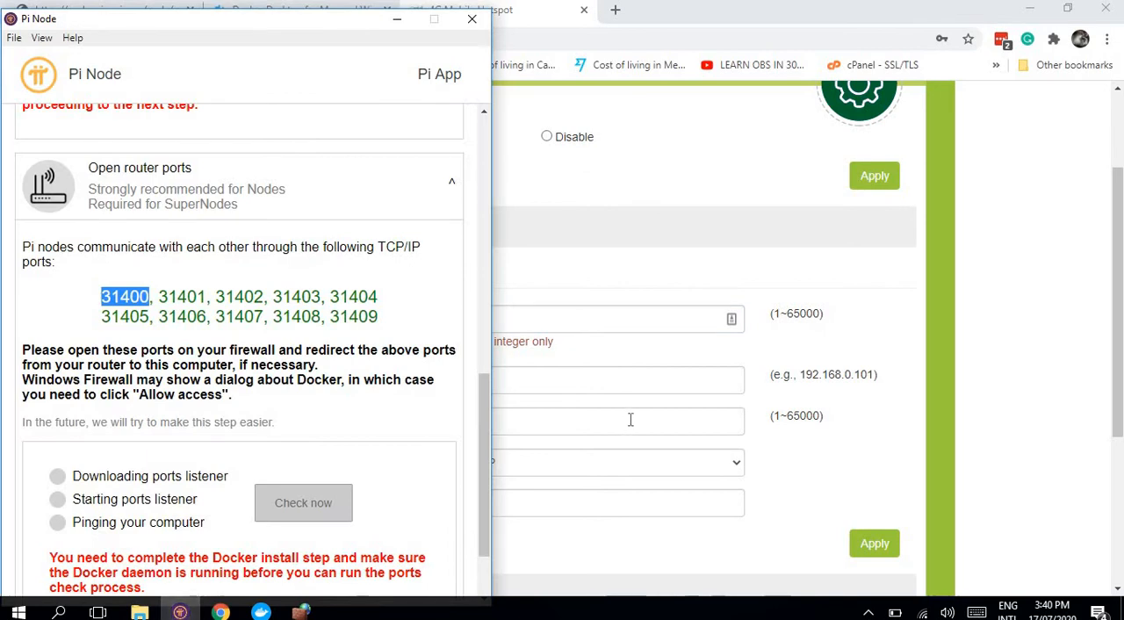
Step: Correct the source port of the port mapping to 31400
click(597, 322)
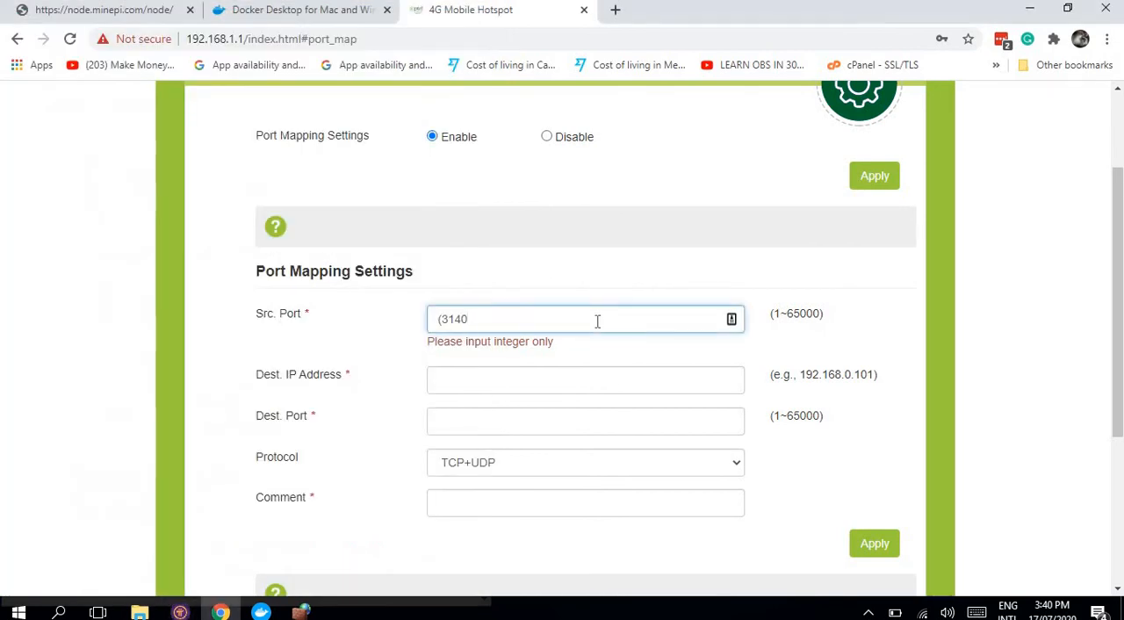
key(BackSpace)
key(Delete)
key(Right)
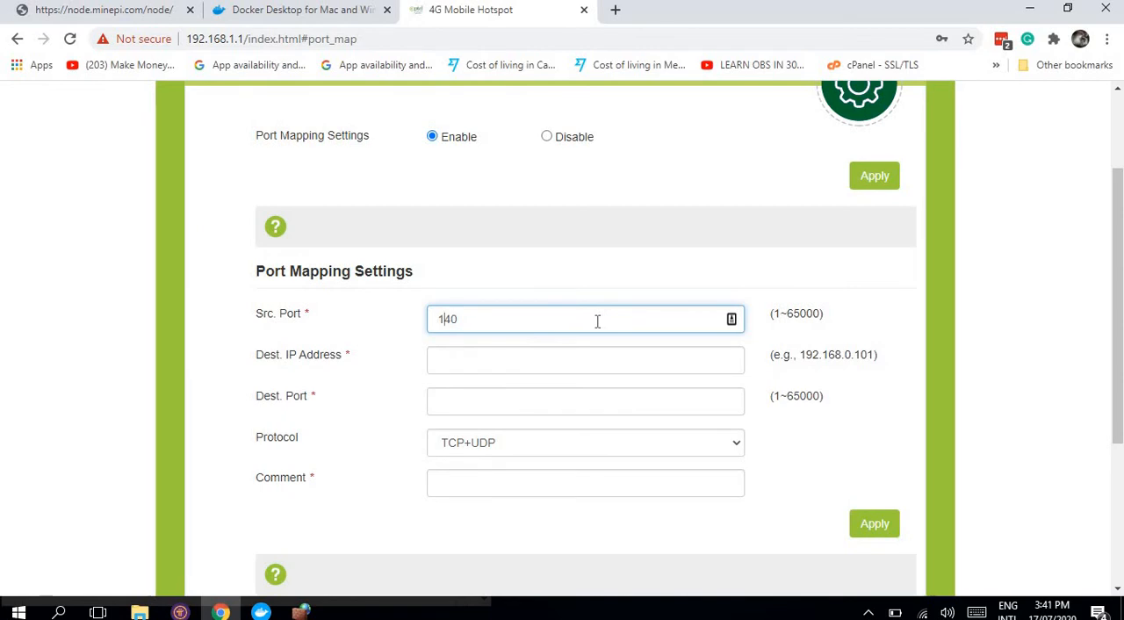
text(3)
key(Right)
key(Right)
key(Right)
text(0)
click(813, 319)
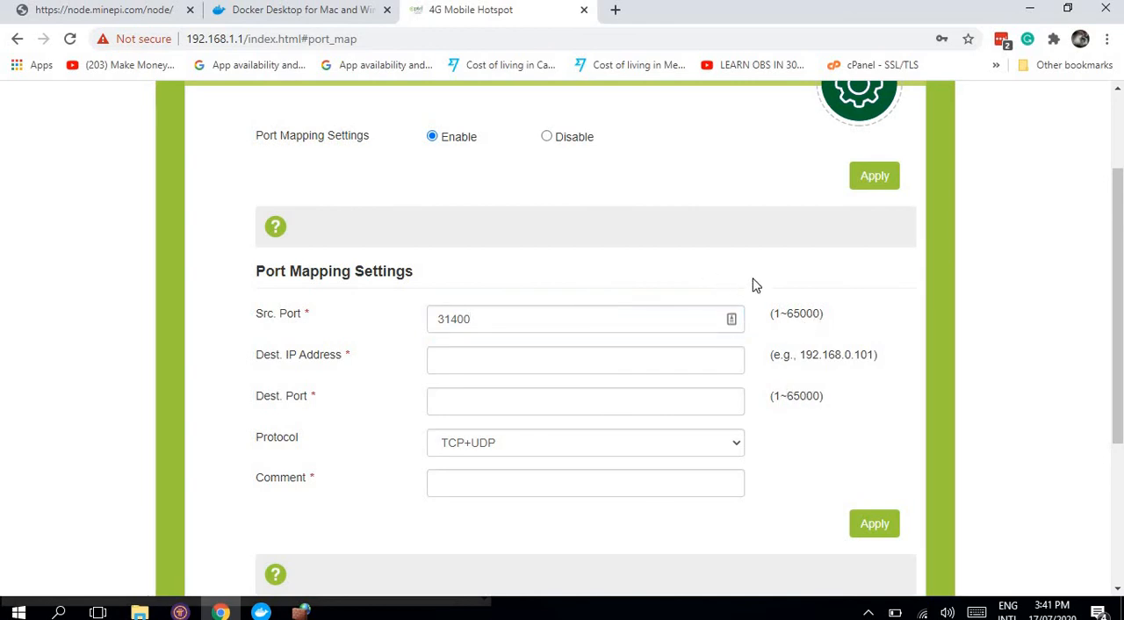
click(468, 325)
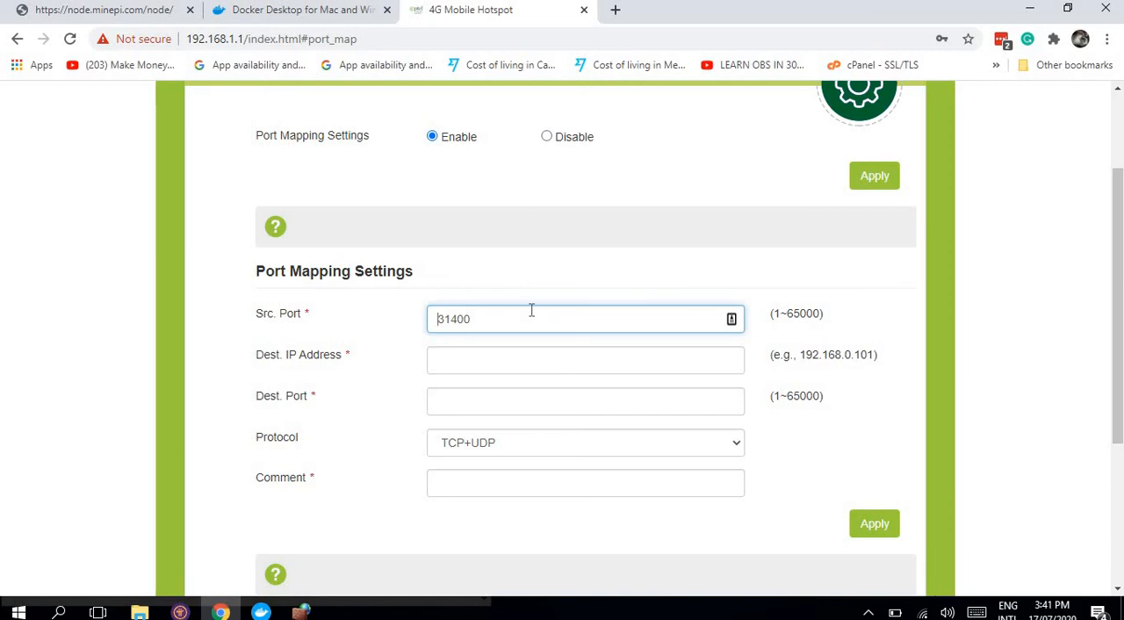
key(Down)
key(Left)
key(Left)
key(Left)
key(Left)
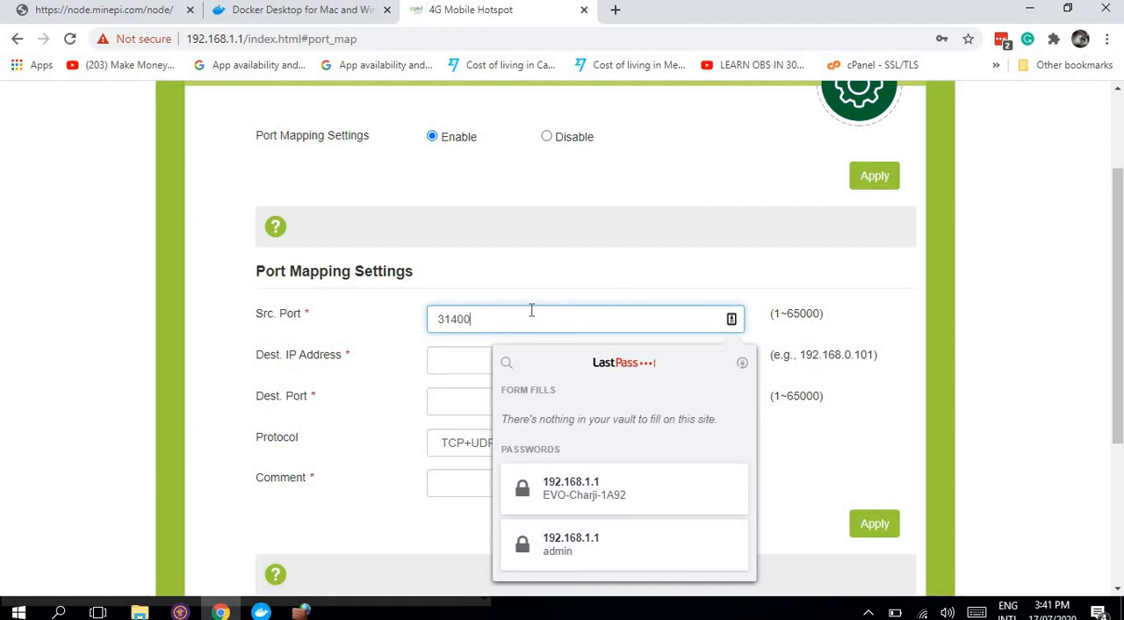
click(346, 367)
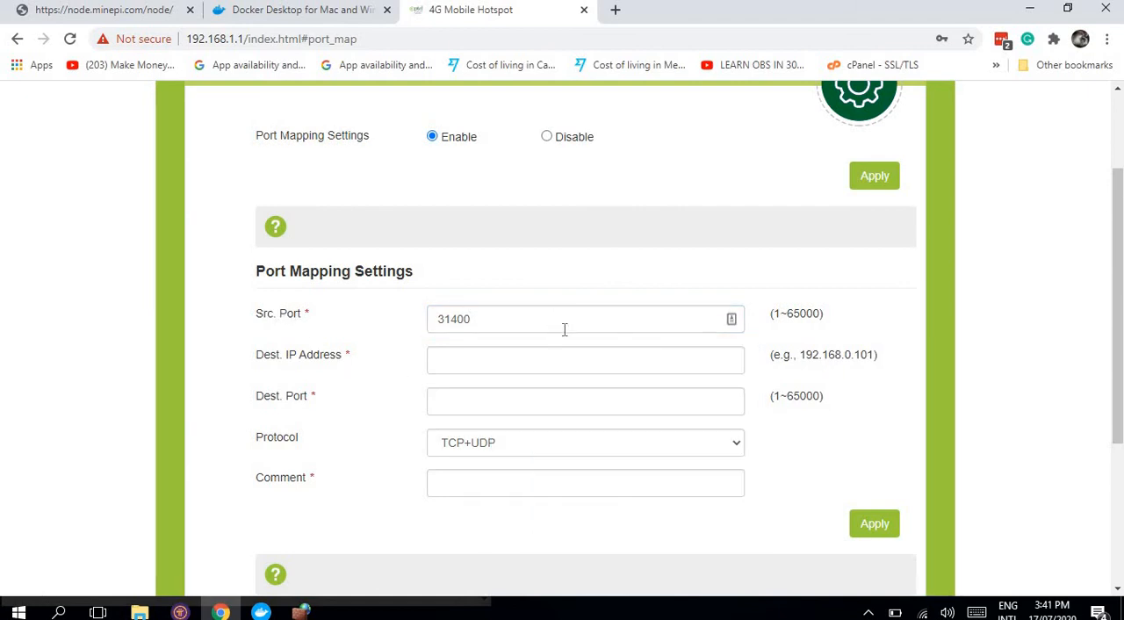
Step: Try 31400 as the destination port, and replace it with 1~314
click(442, 410)
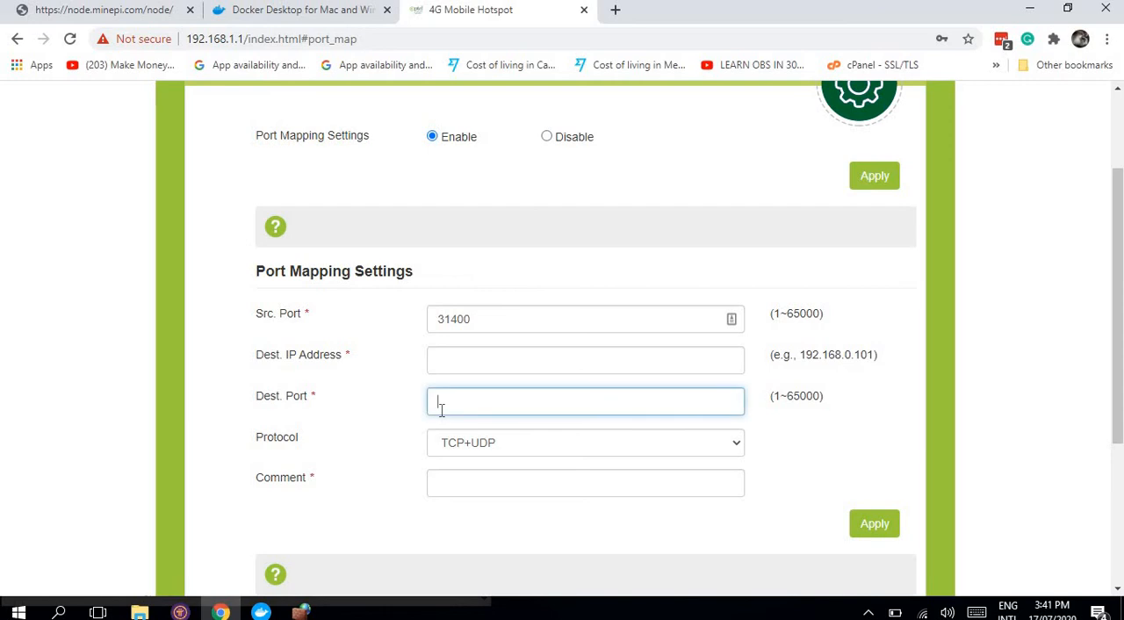
text(31400)
key(Left)
key(Left)
key(Left)
key(Left)
key(Left)
key(Delete)
key(Delete)
key(Delete)
key(Delete)
key(Delete)
text(63140)
key(BackSpace)
key(BackSpace)
key(BackSpace)
text(1)
text(~)
key(Left)
text(31)
key(BackSpace)
text(4)
Step: Set the port mapping's protocol to TCP and its source port to 31409
click(500, 455)
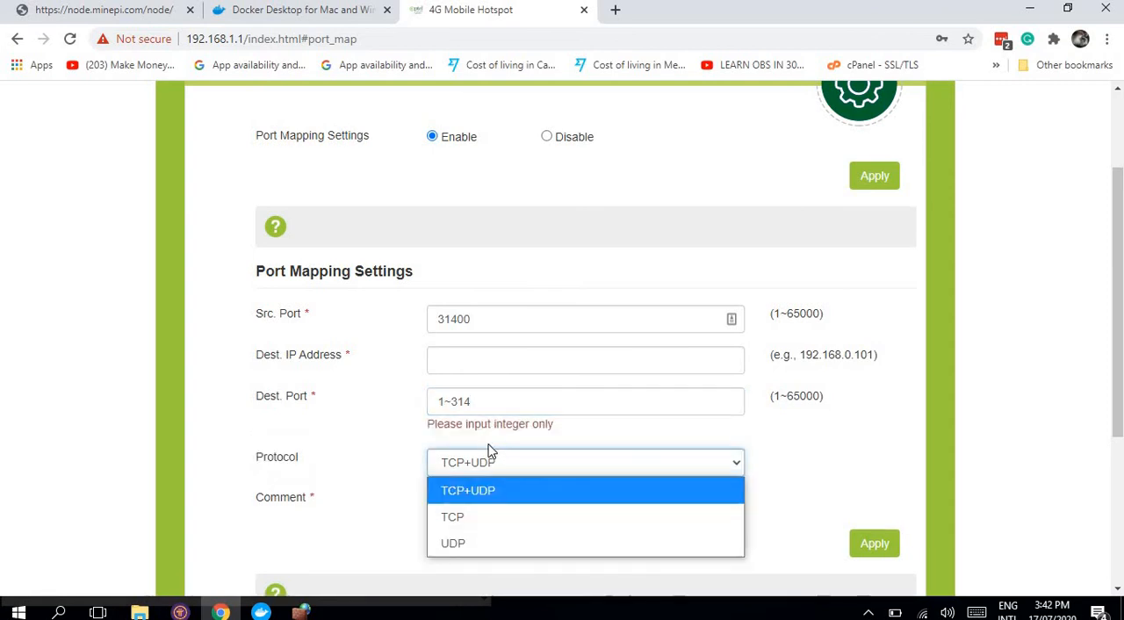
click(482, 534)
click(500, 325)
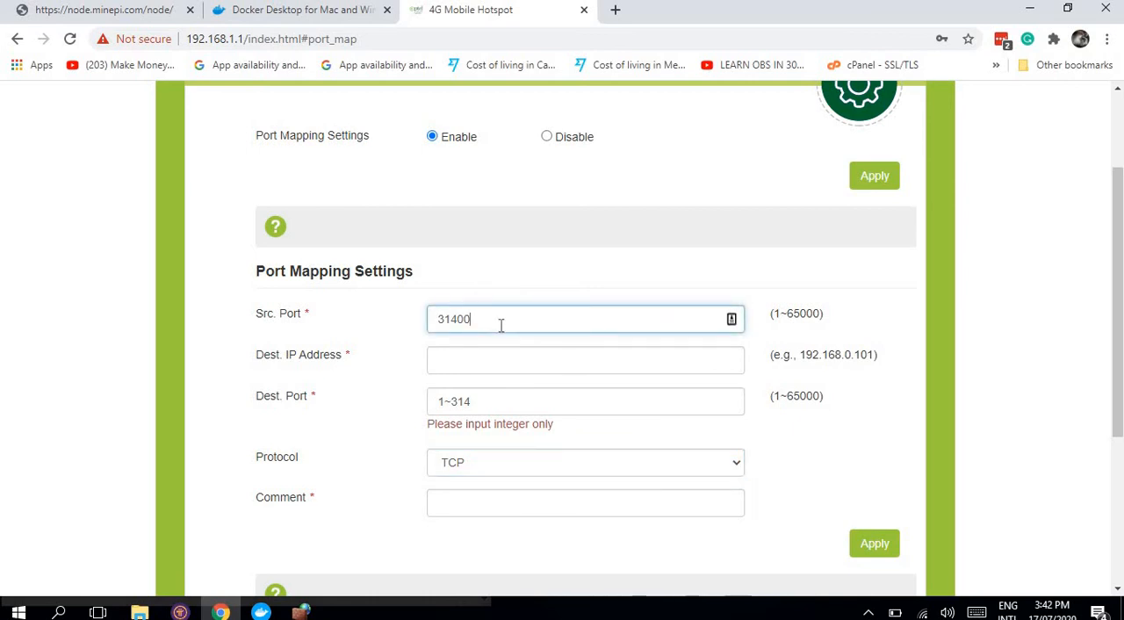
text(31409)
key(Tab)
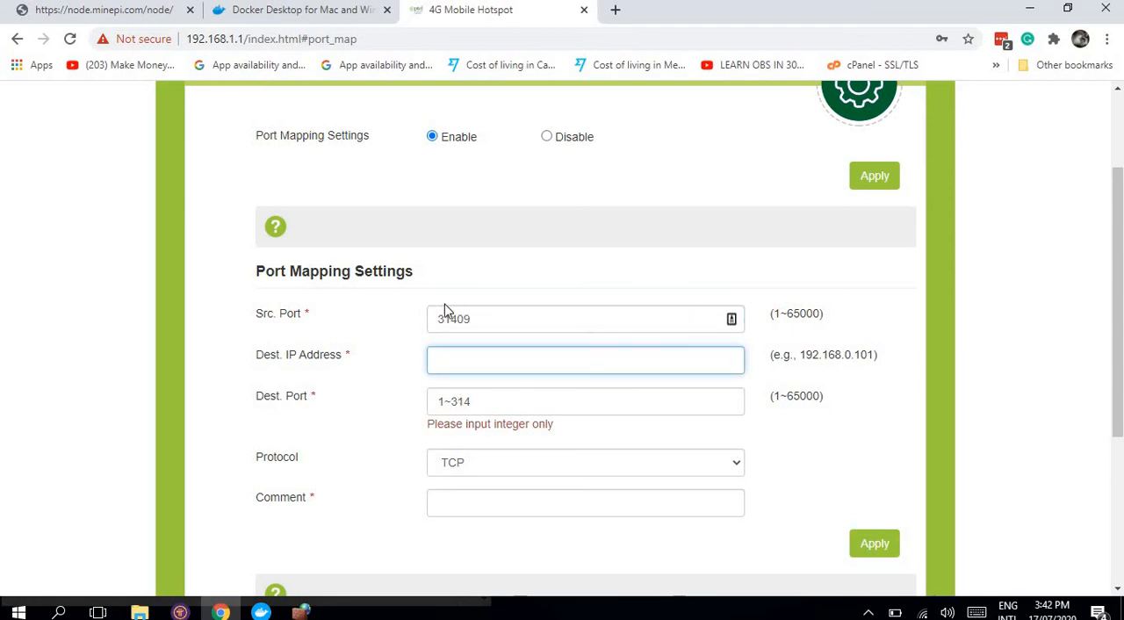
double_click(466, 320)
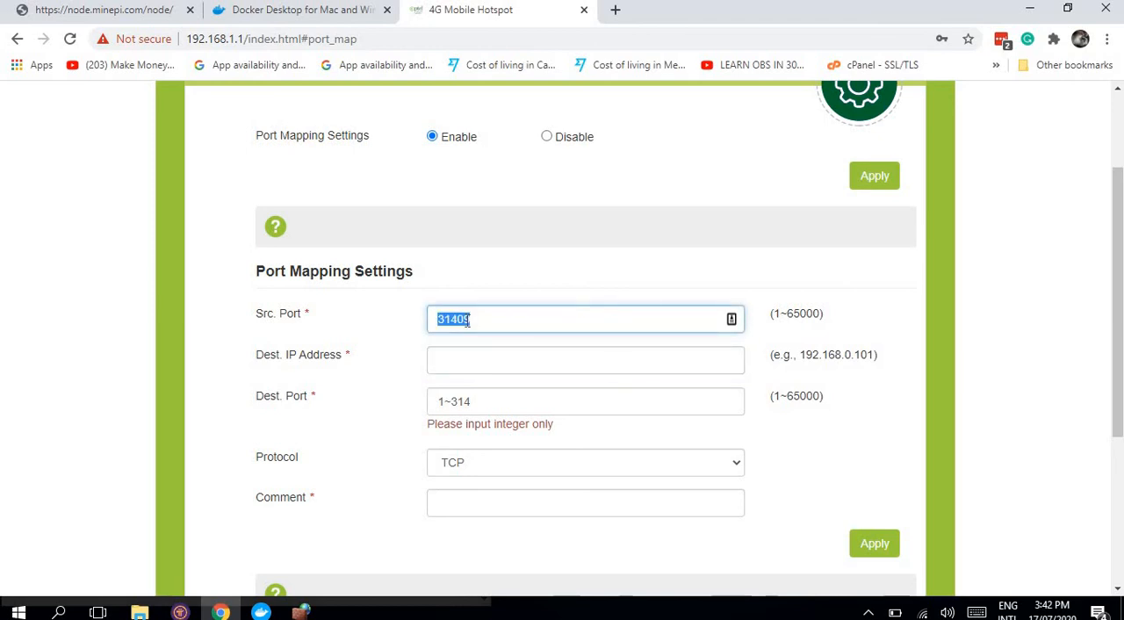
click(483, 319)
Step: Read the Port Mapping help note and review the source port, destination port and protocol entries
click(274, 230)
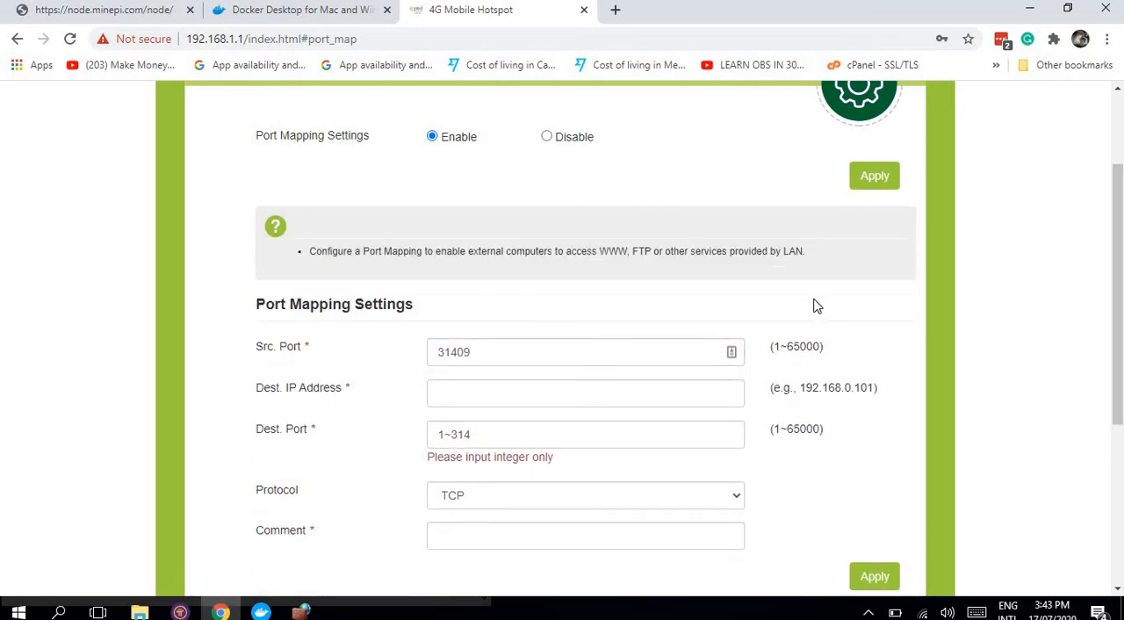
scroll(813, 305, down, 1)
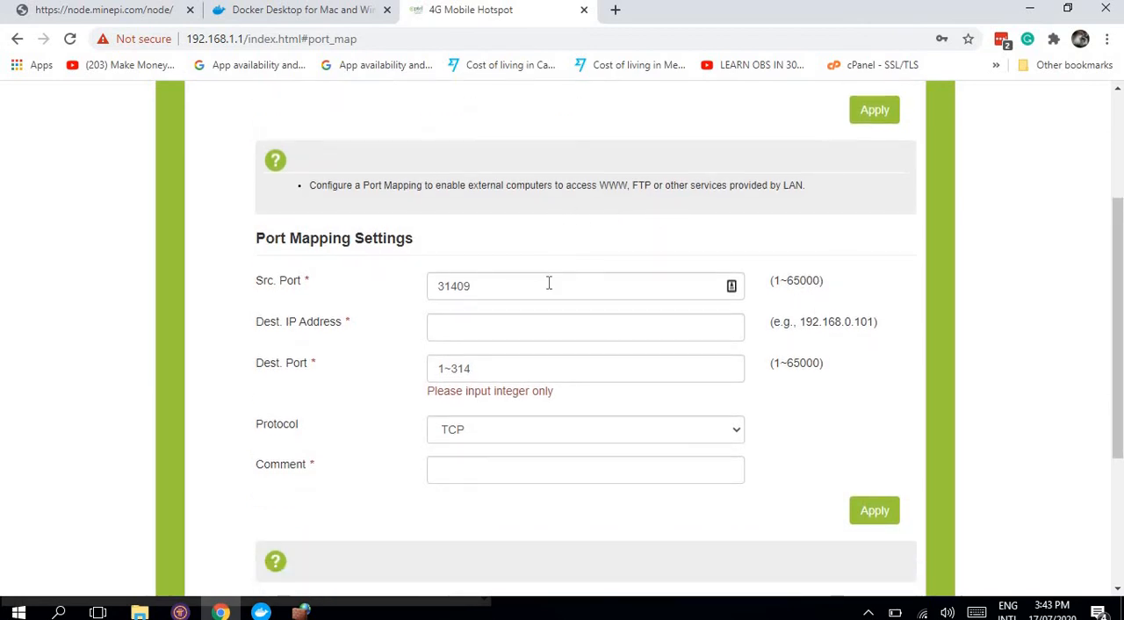
click(549, 283)
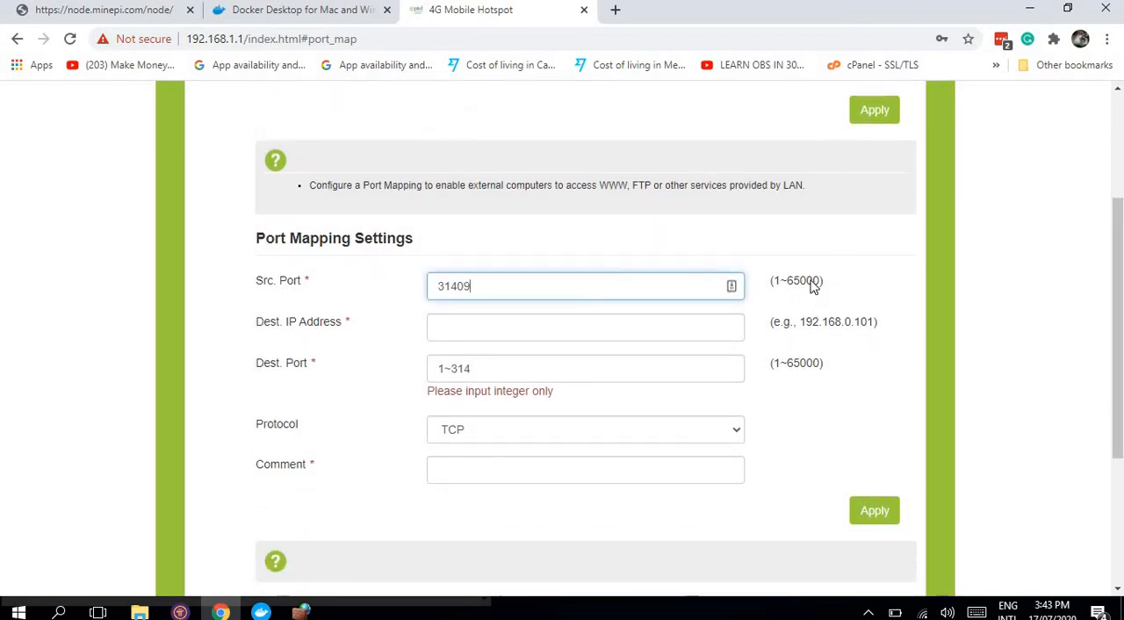
click(814, 287)
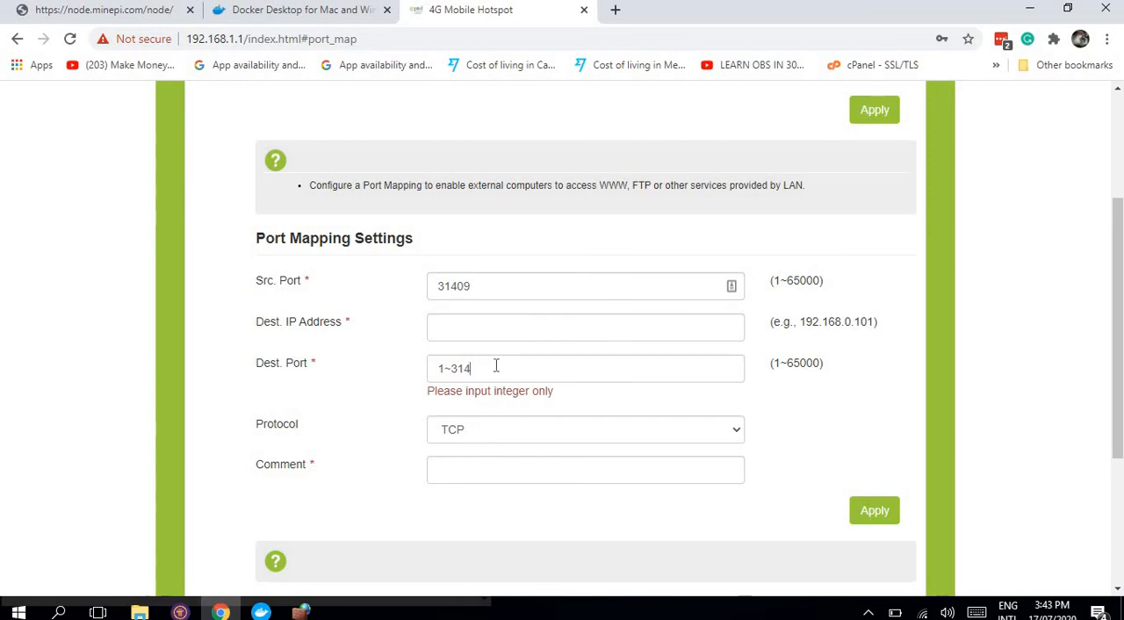
click(460, 438)
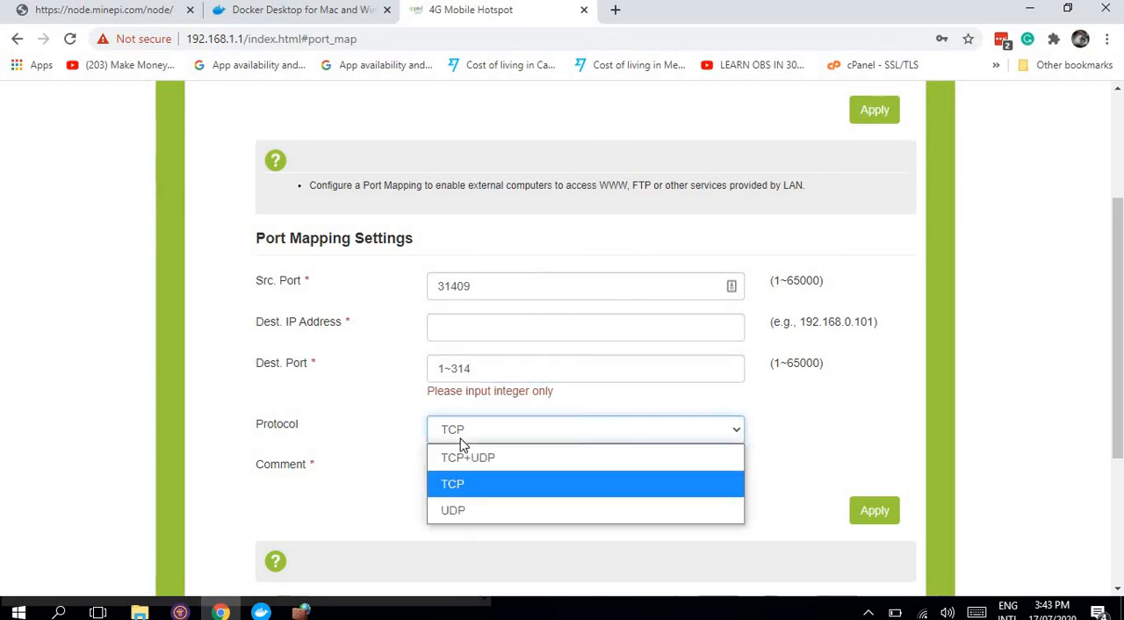
click(462, 486)
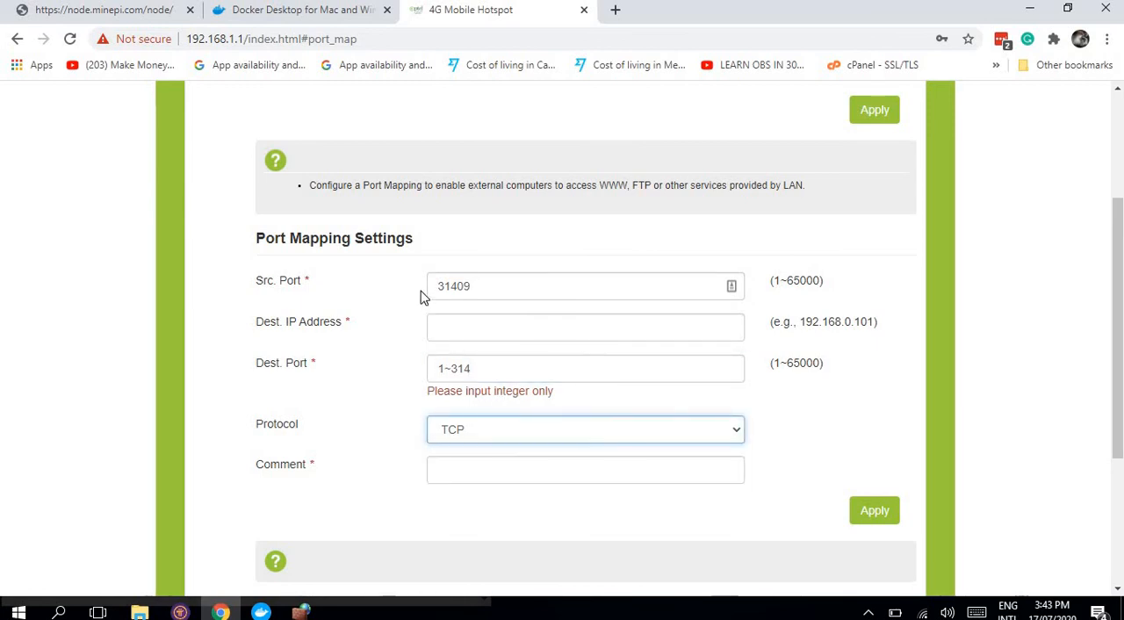
click(443, 286)
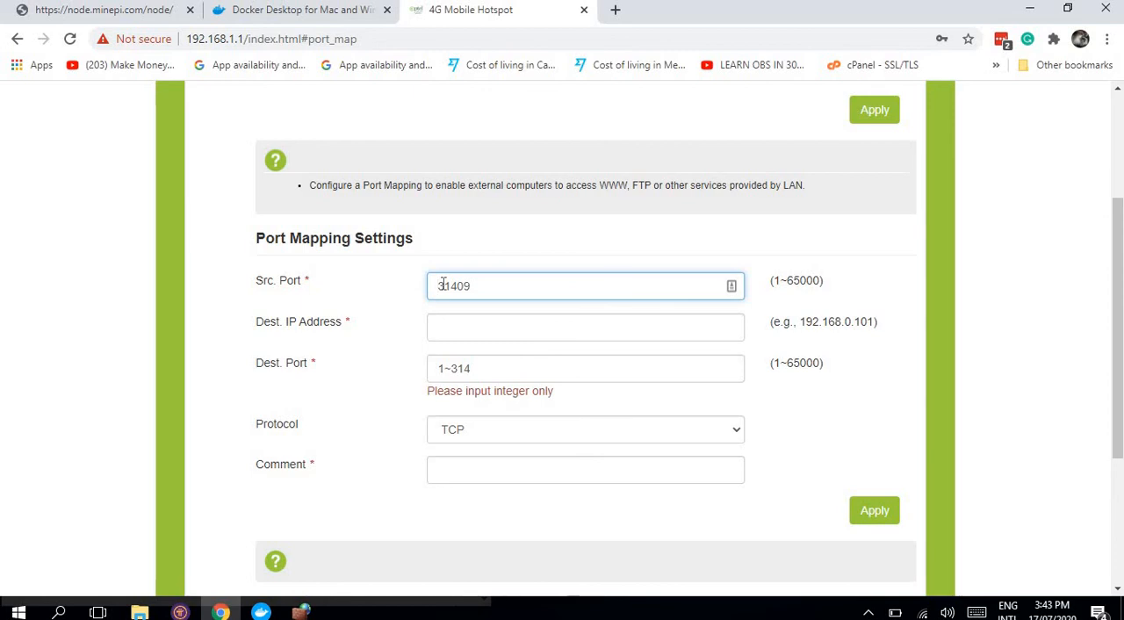
double_click(444, 284)
key(Right)
Step: Open the connected Wi-Fi network's properties in Windows Settings and look up the computer's IPv4 address
click(497, 332)
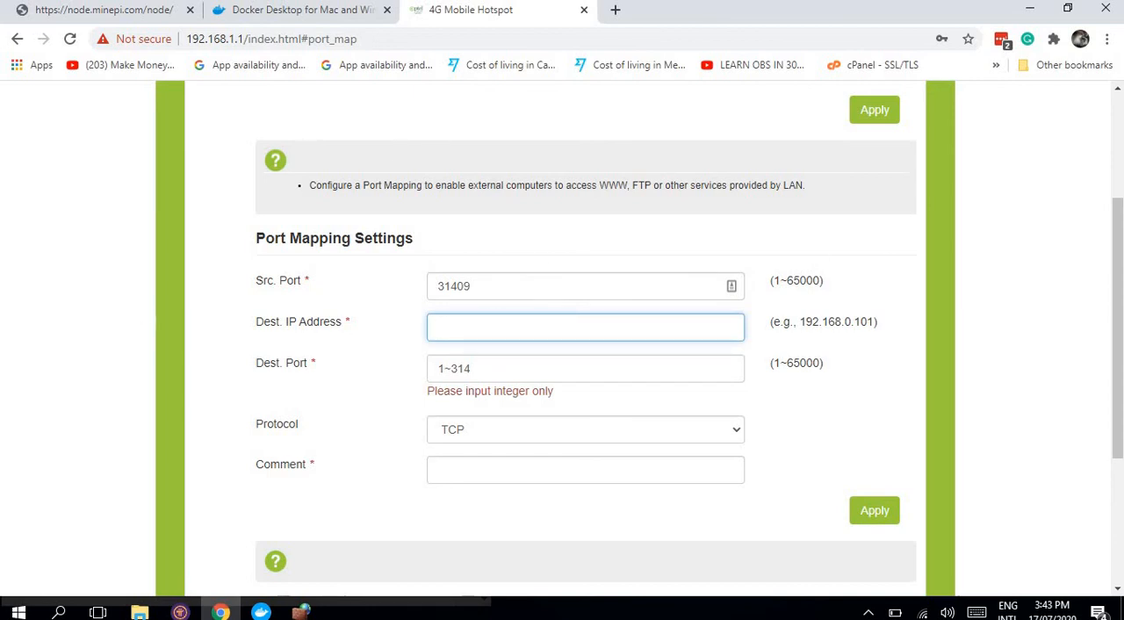
click(301, 612)
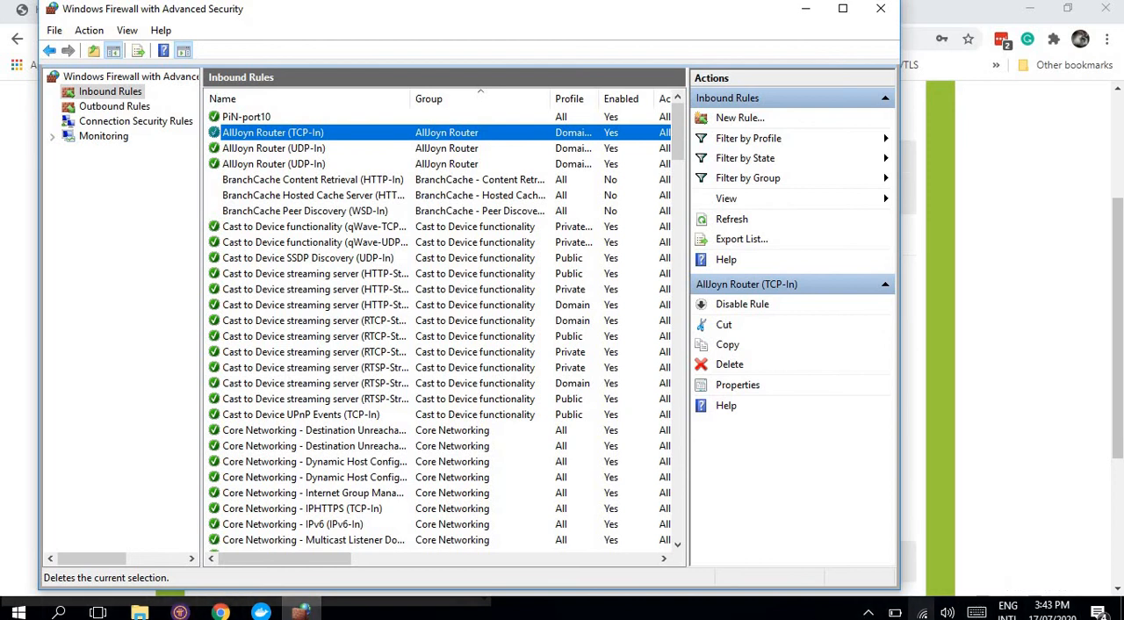
click(923, 612)
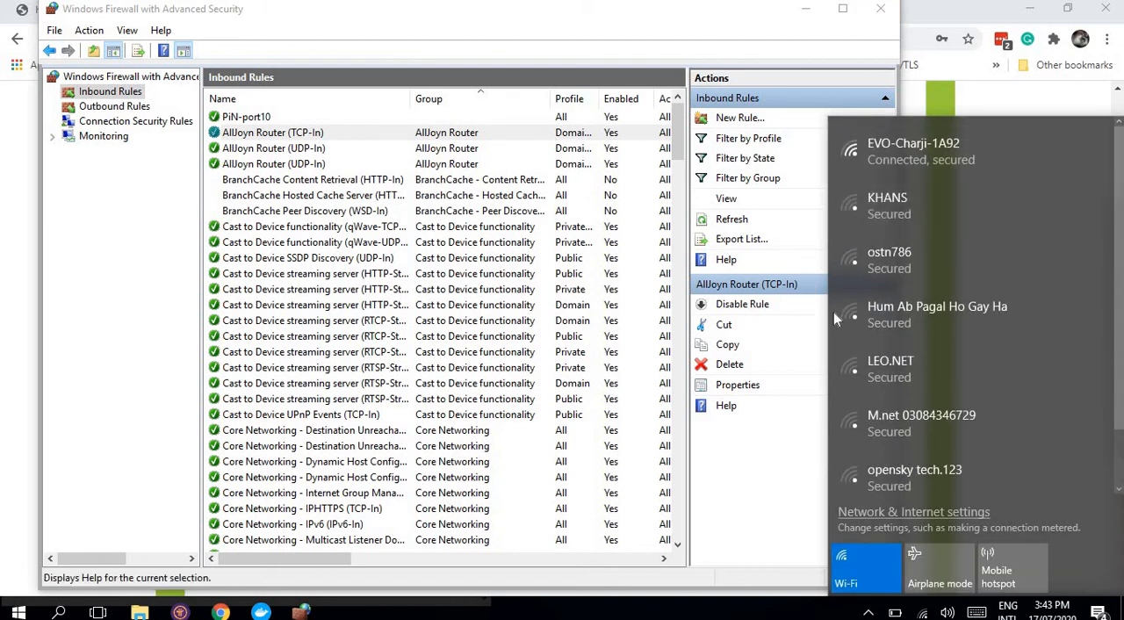
click(949, 160)
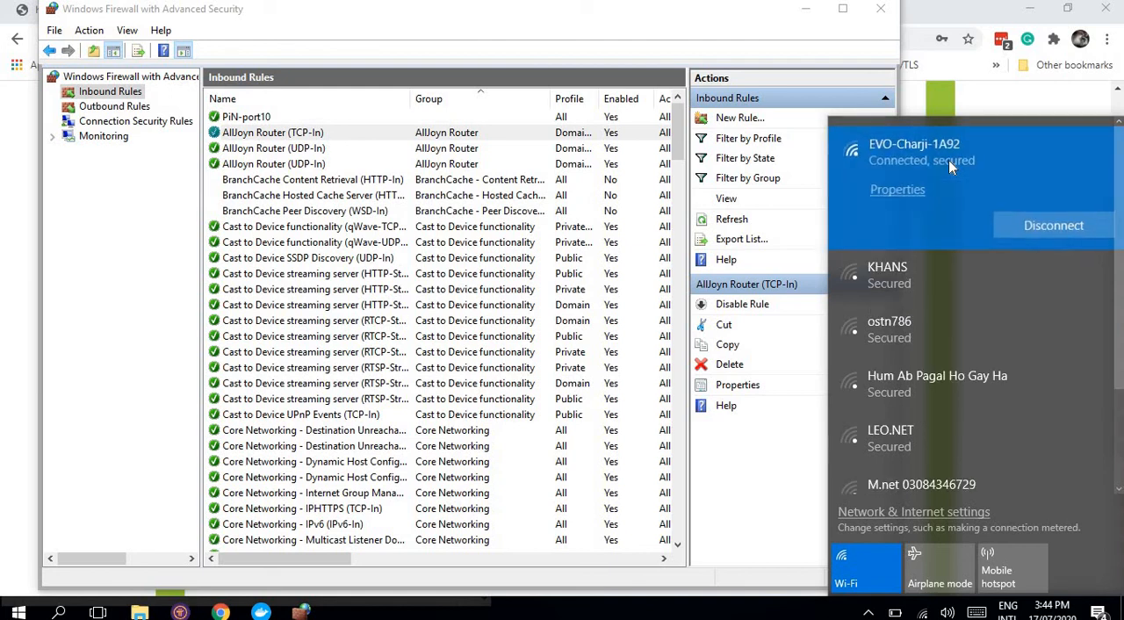
click(892, 195)
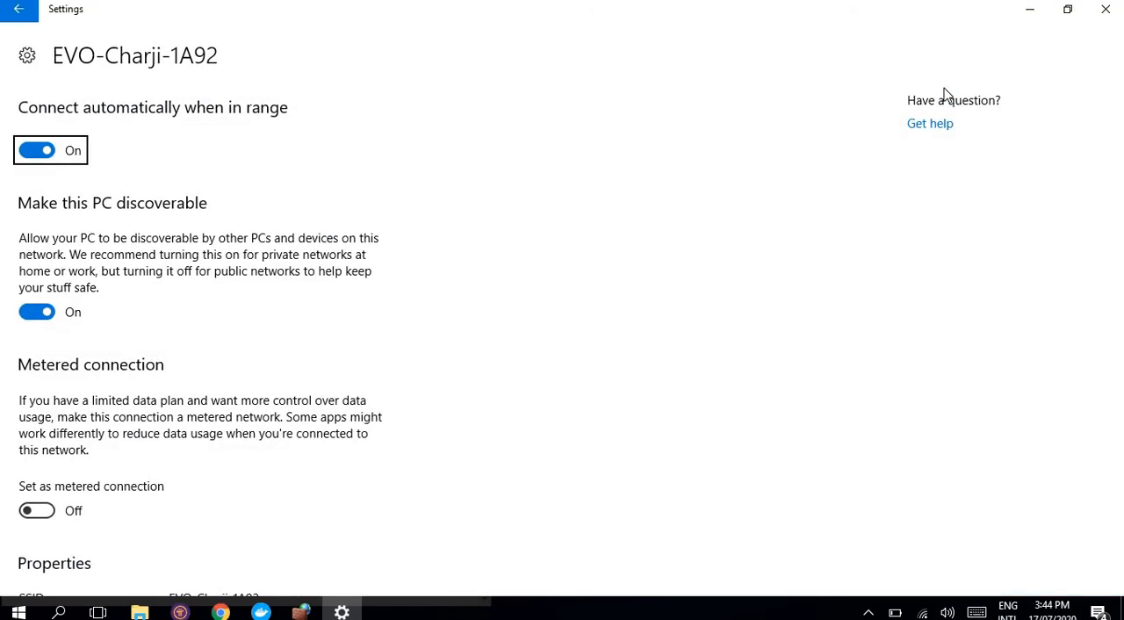
scroll(945, 93, down, 5)
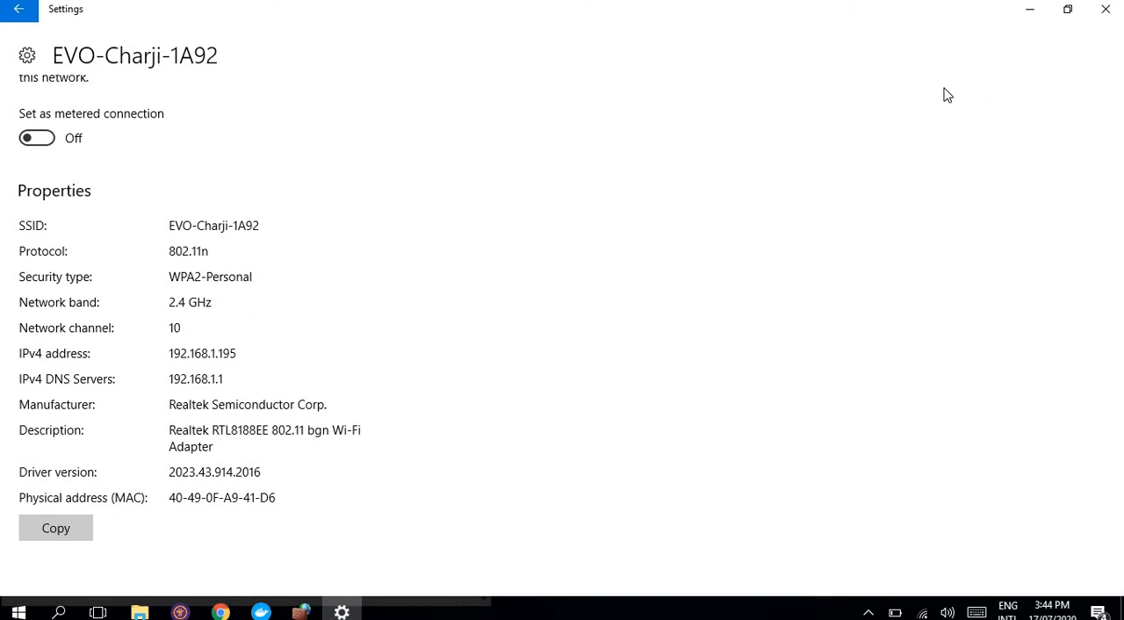
scroll(947, 94, up, 3)
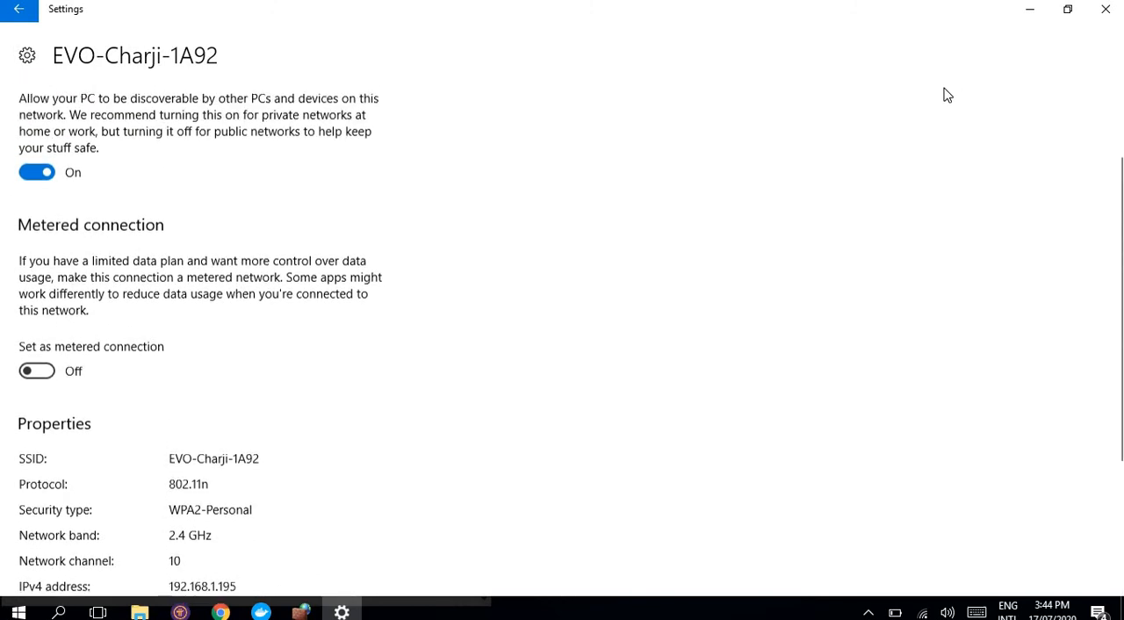
scroll(946, 94, up, 1)
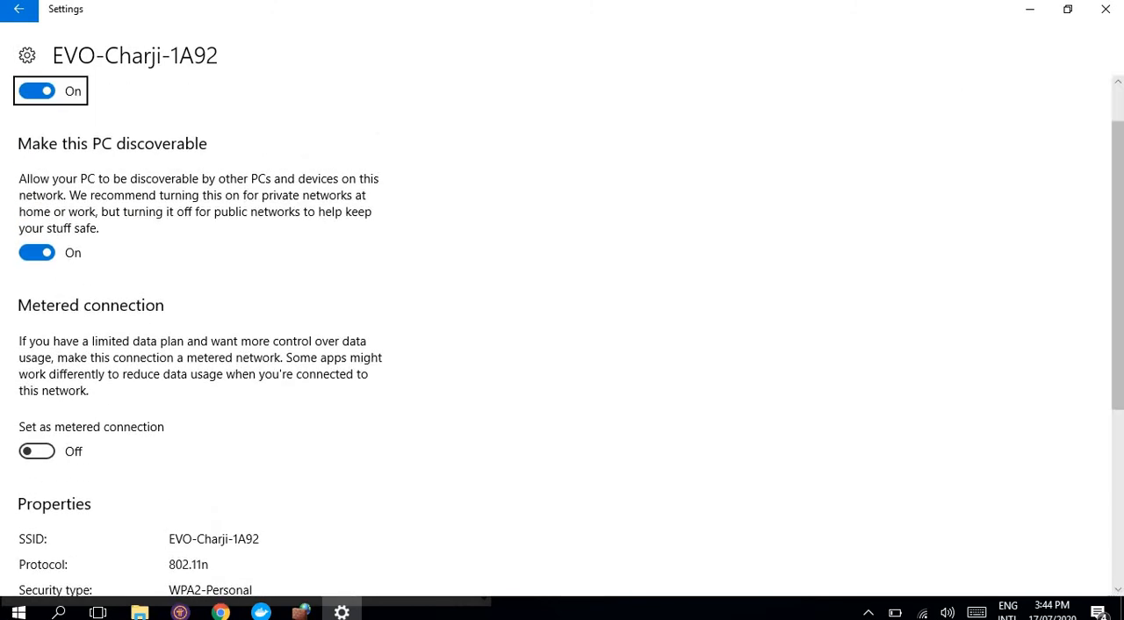
scroll(568, 336, down, 1)
scroll(569, 335, up, 1)
scroll(568, 335, down, 1)
scroll(569, 336, up, 1)
Step: Return to the router page in Chrome and enter 192.168.1.195 as the destination IP address
click(220, 613)
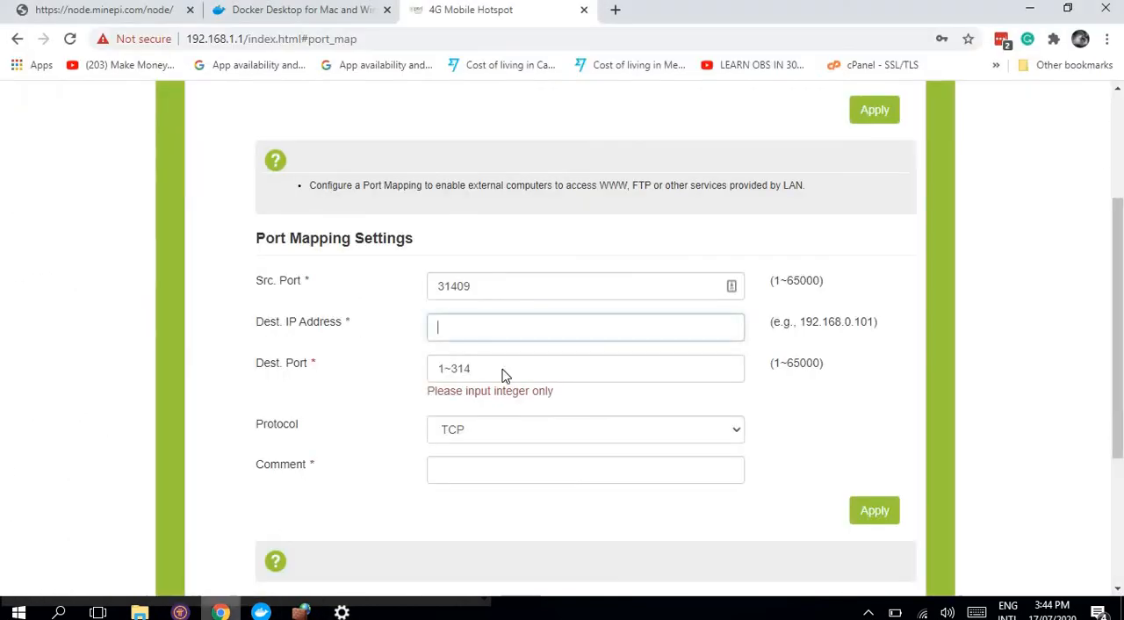
click(518, 326)
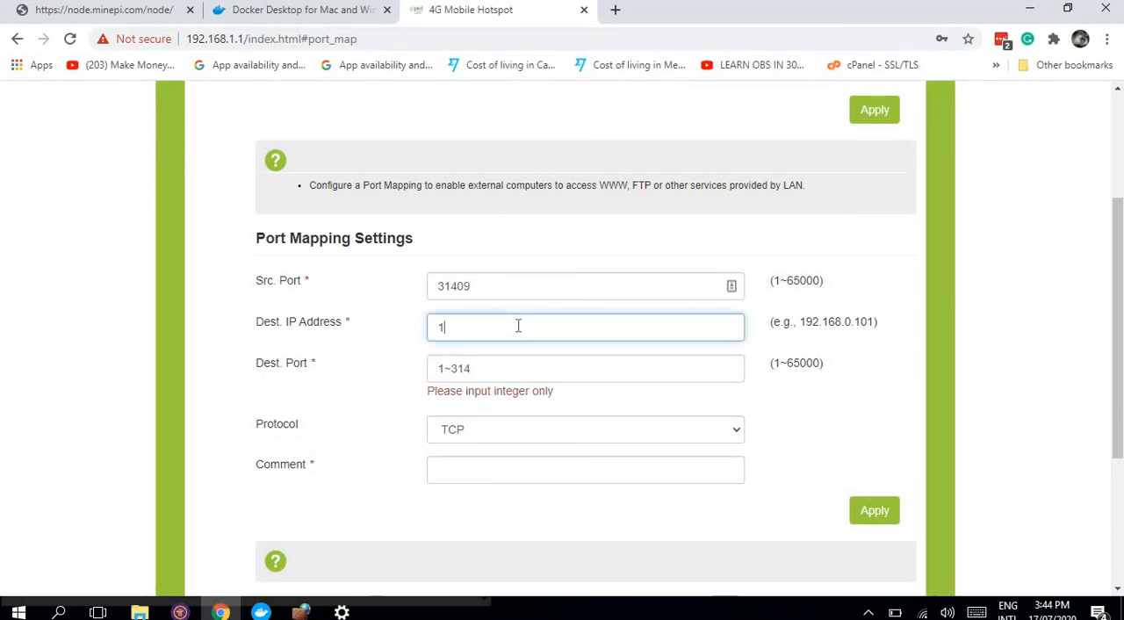
text(192.168.1.195)
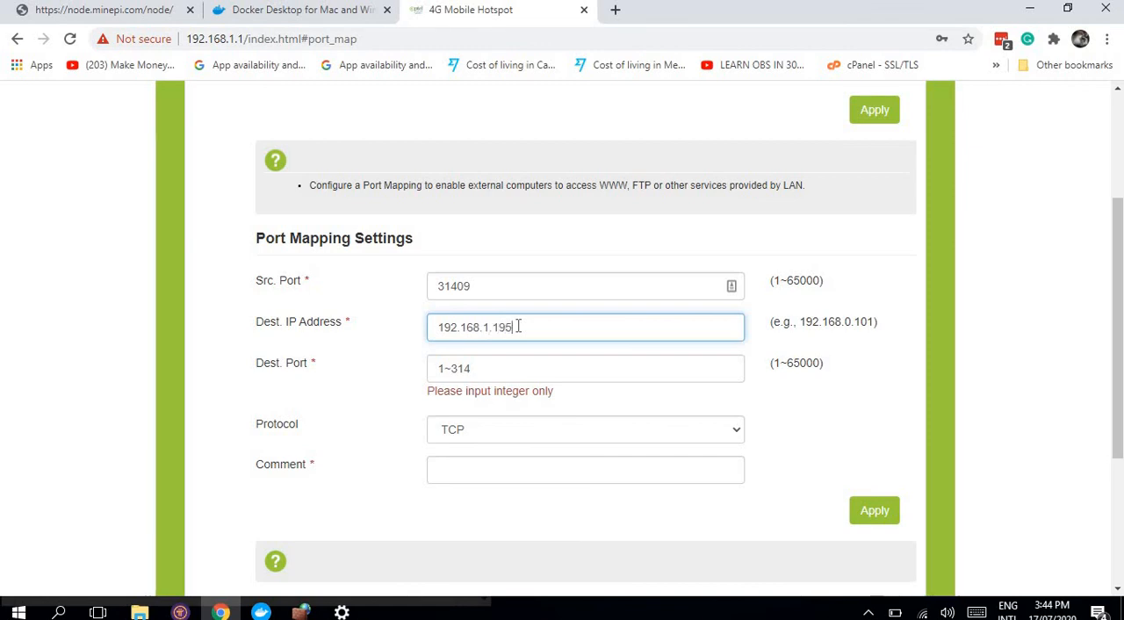
Step: Check the computer's IPv4 address again in the Wi-Fi network's properties in Windows Settings and return to the router page
mouse_move(341, 613)
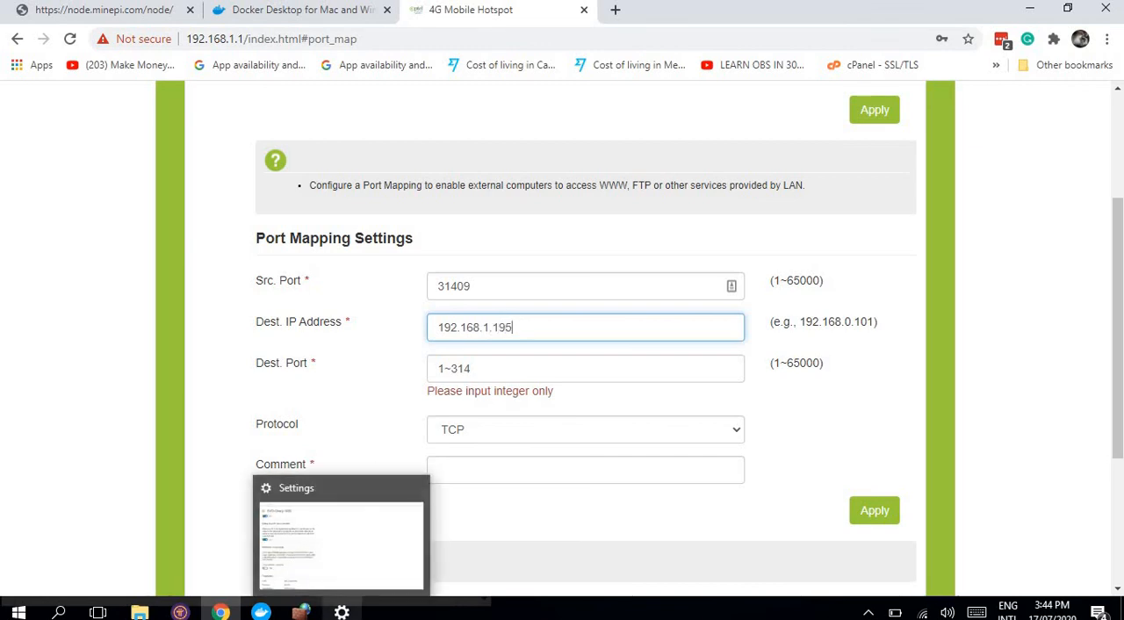
mouse_move(301, 613)
mouse_move(312, 541)
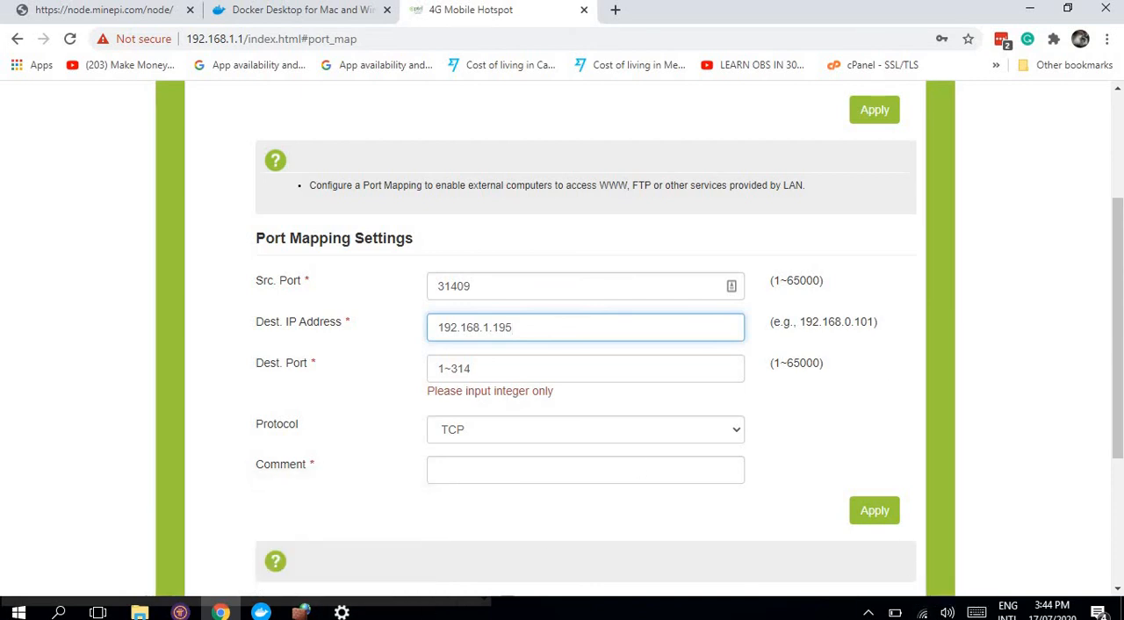
key(alt+Tab)
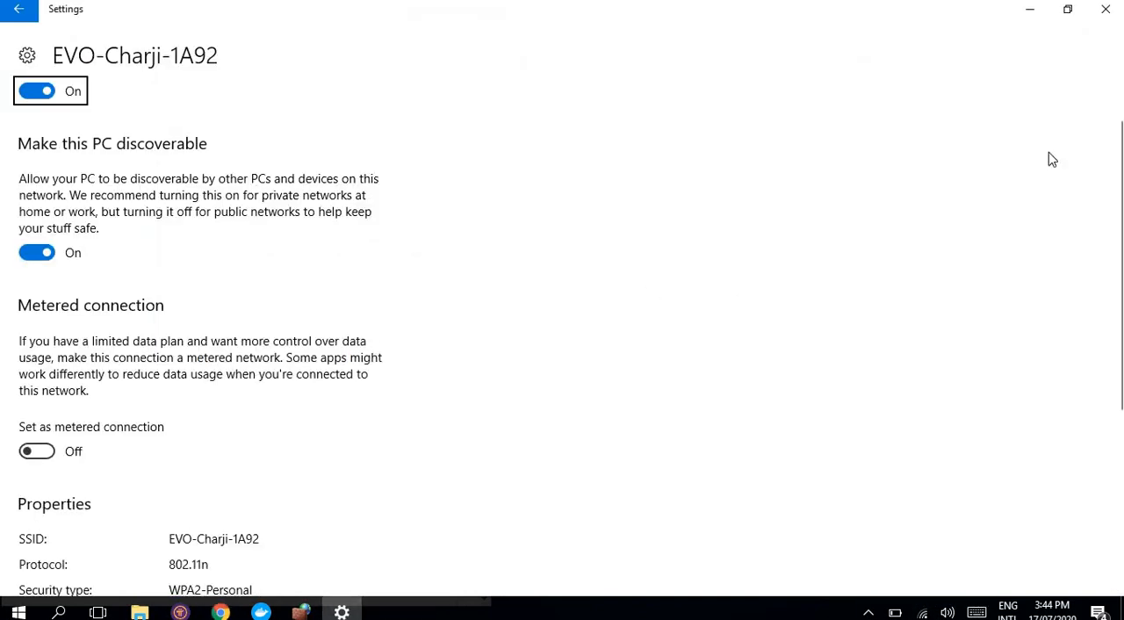
scroll(1043, 291, down, 3)
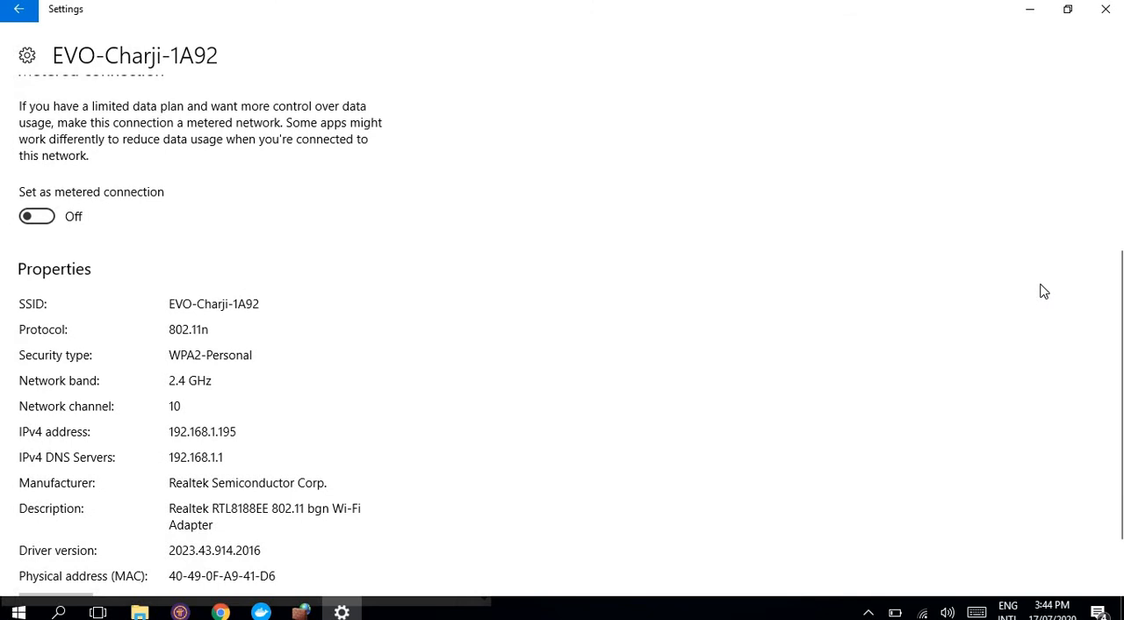
scroll(1043, 291, down, 1)
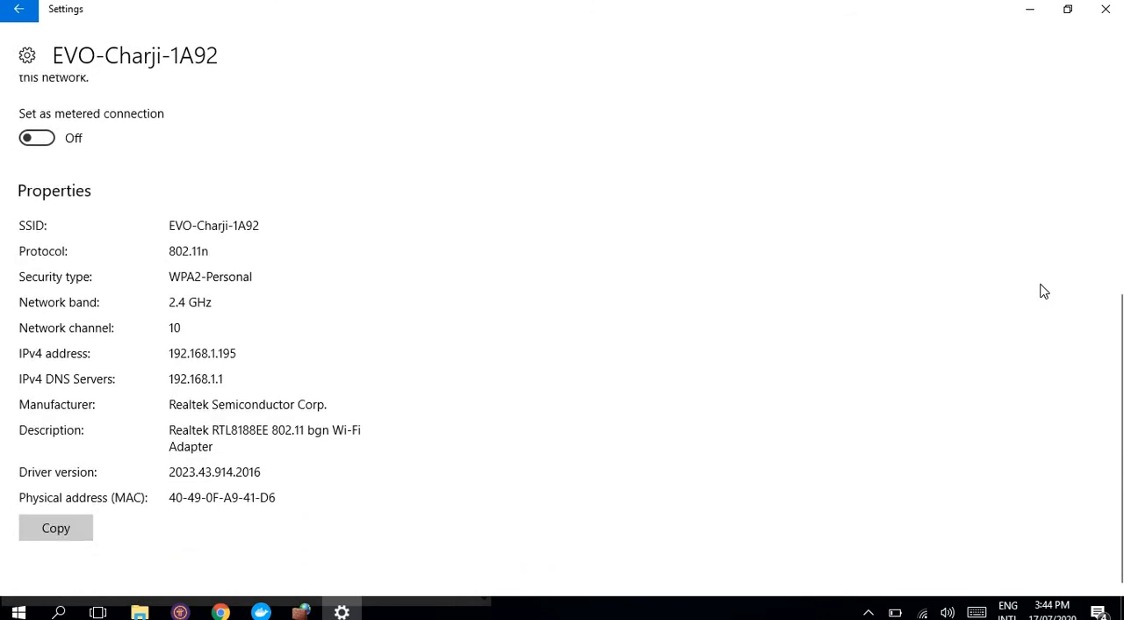
scroll(1041, 290, up, 1)
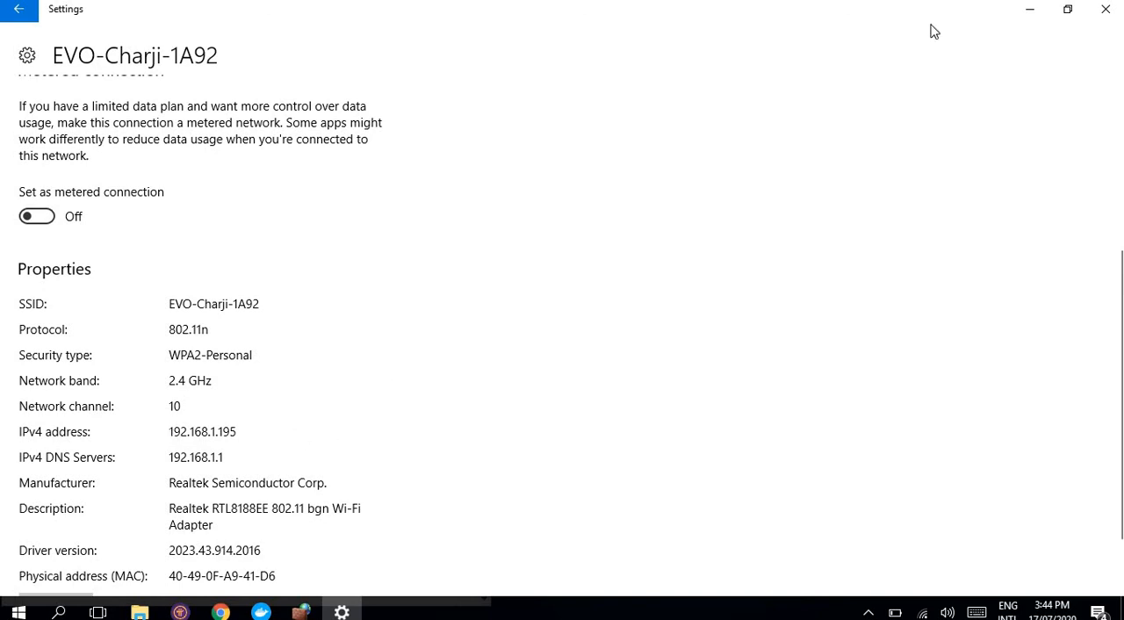
click(1029, 9)
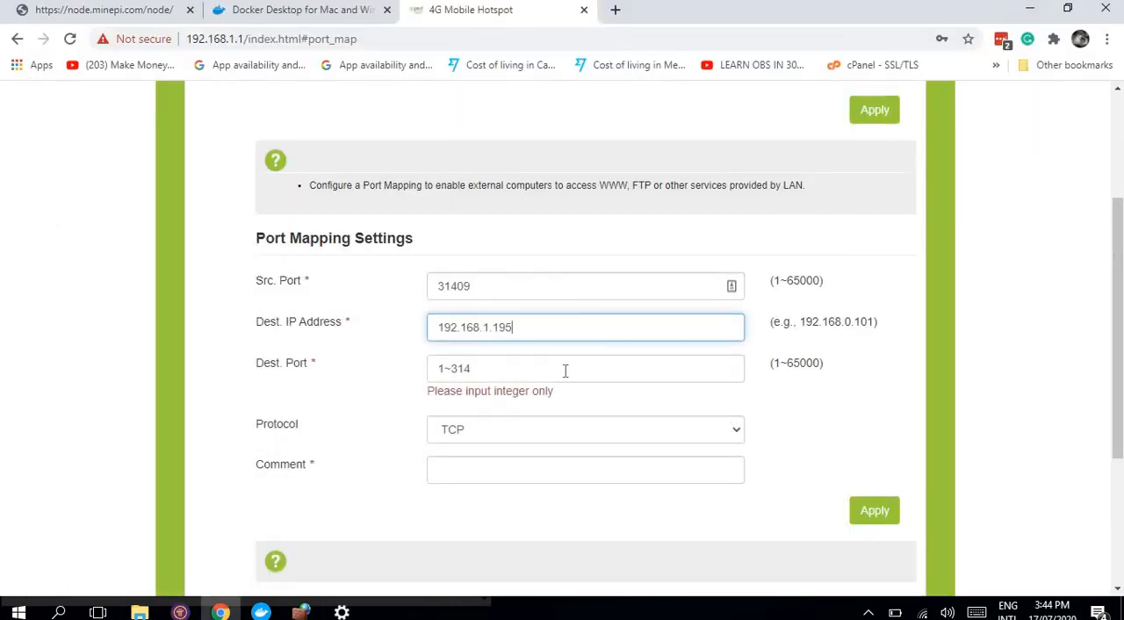
Step: Replace the port mapping's destination port with 31409, copied from the source port
click(450, 293)
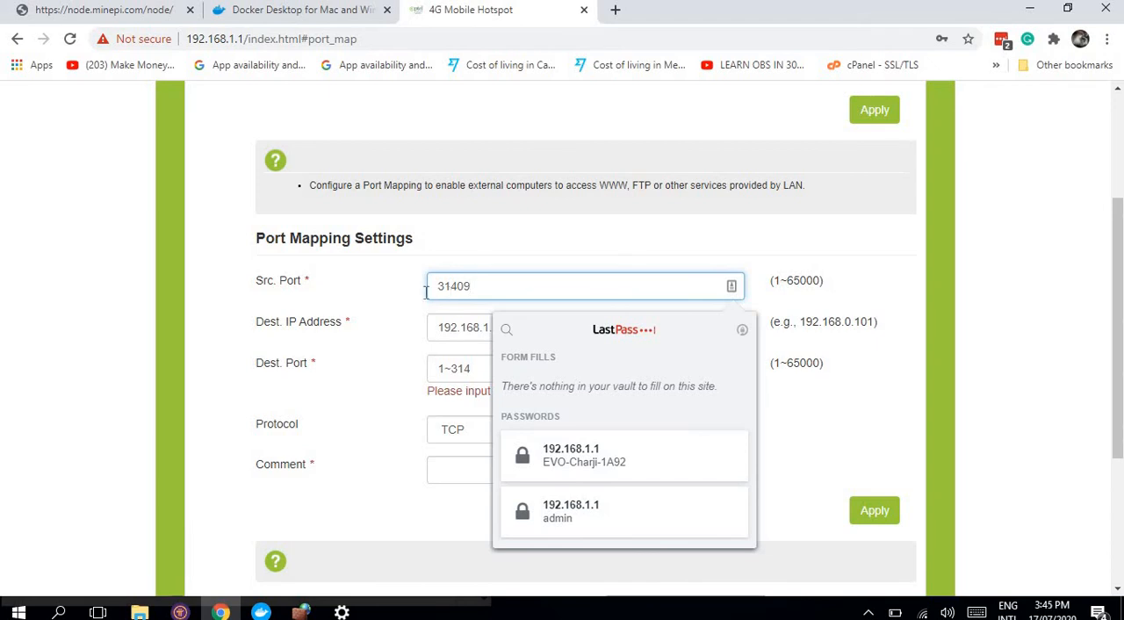
click(371, 307)
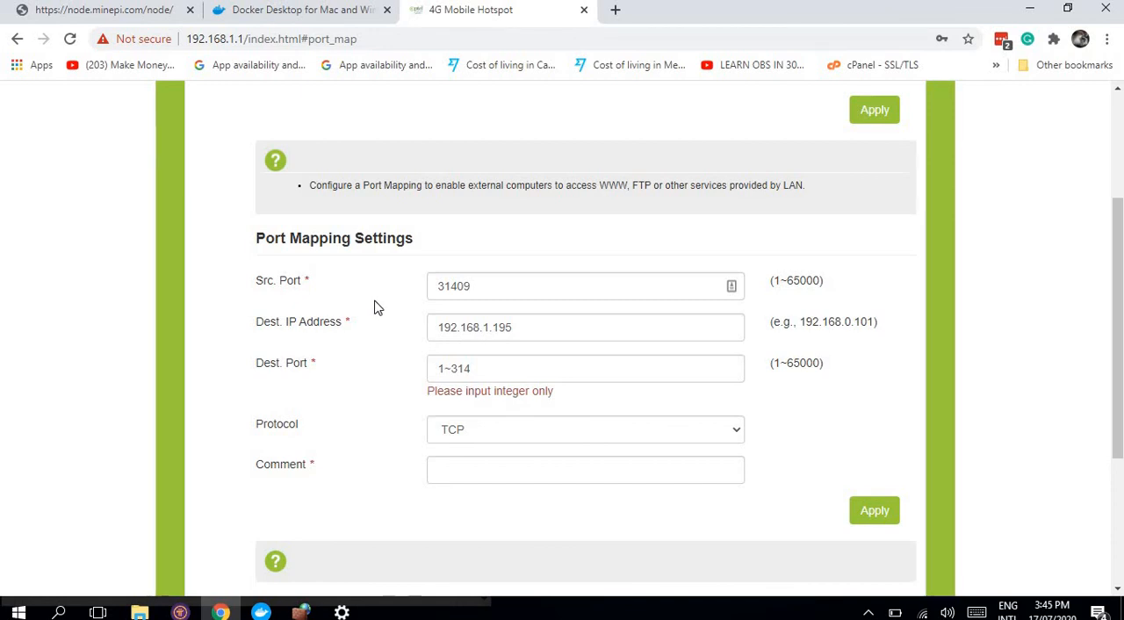
click(502, 287)
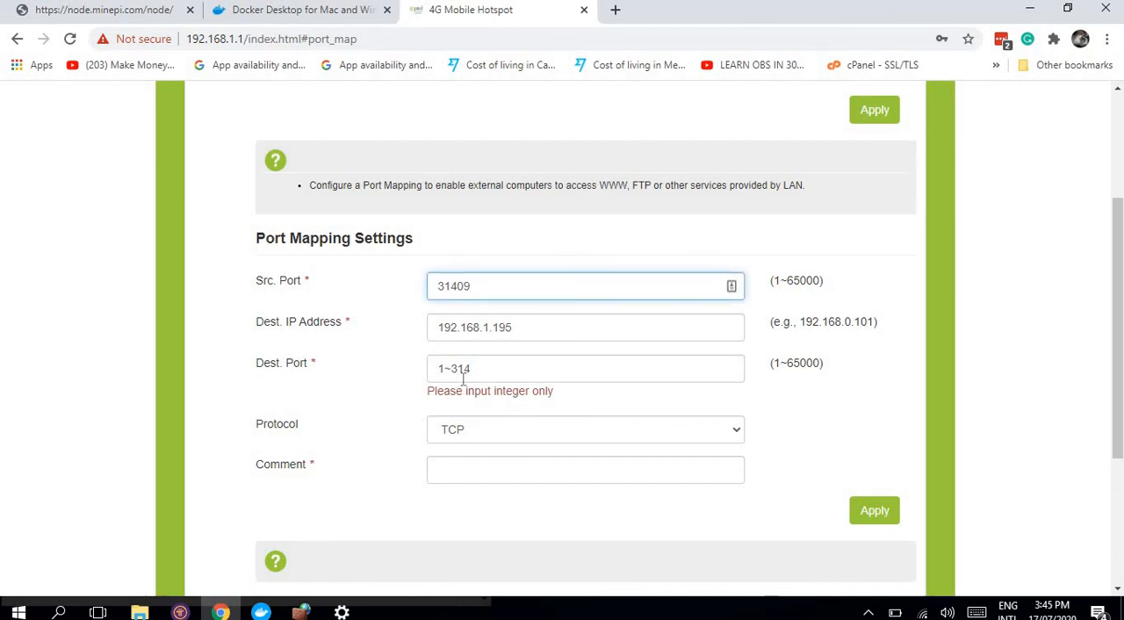
triple_click(493, 367)
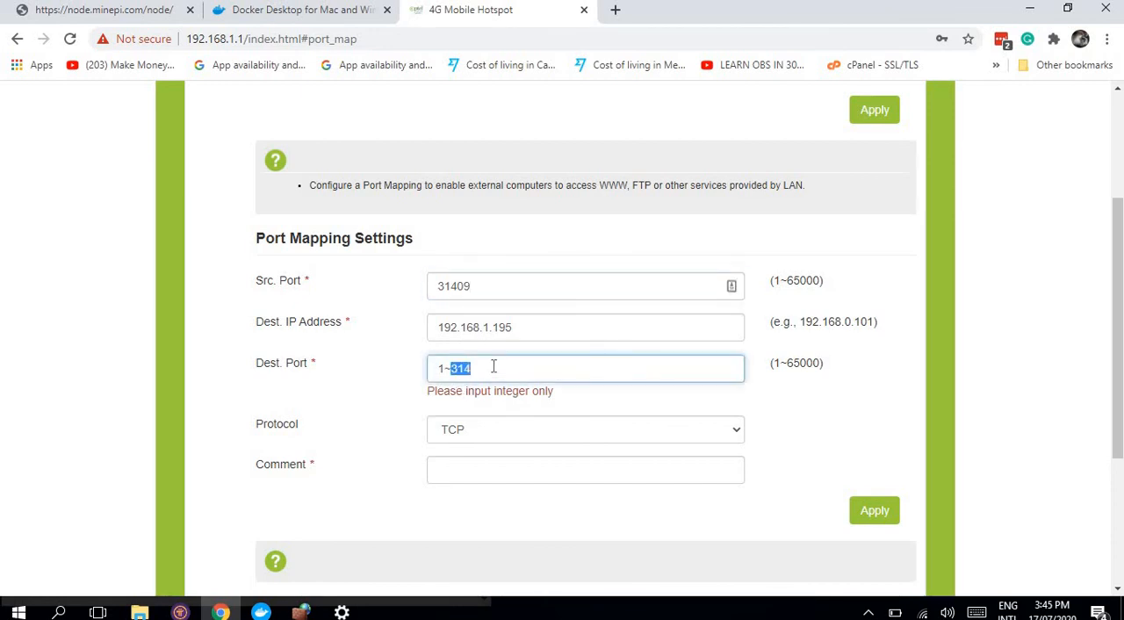
double_click(441, 281)
key(ctrl+c)
click(441, 281)
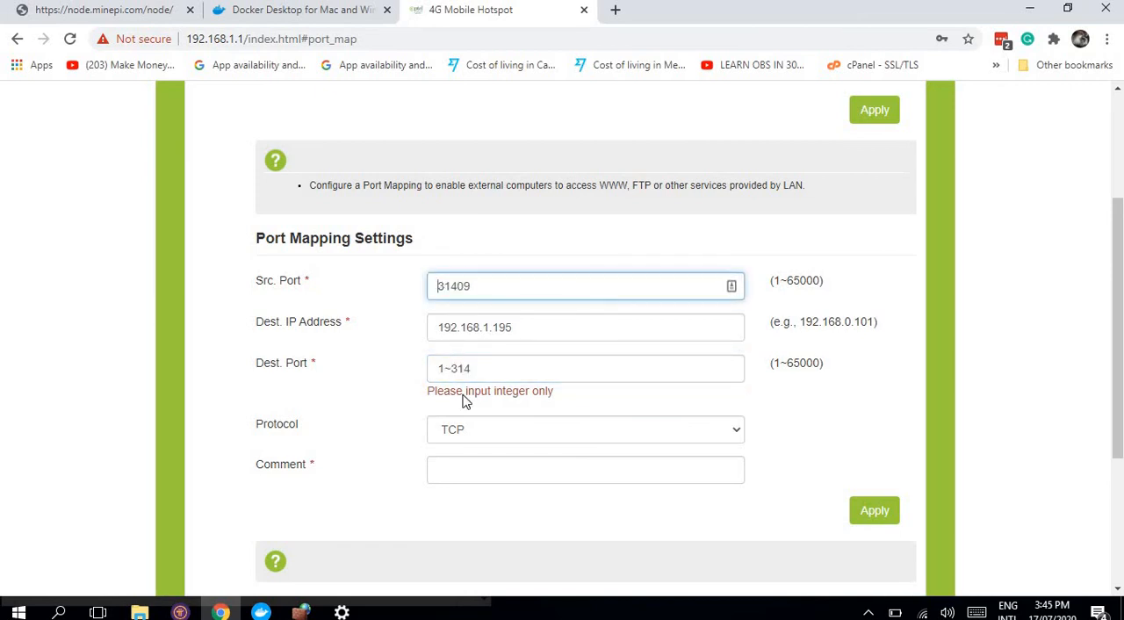
triple_click(467, 372)
key(ctrl+v)
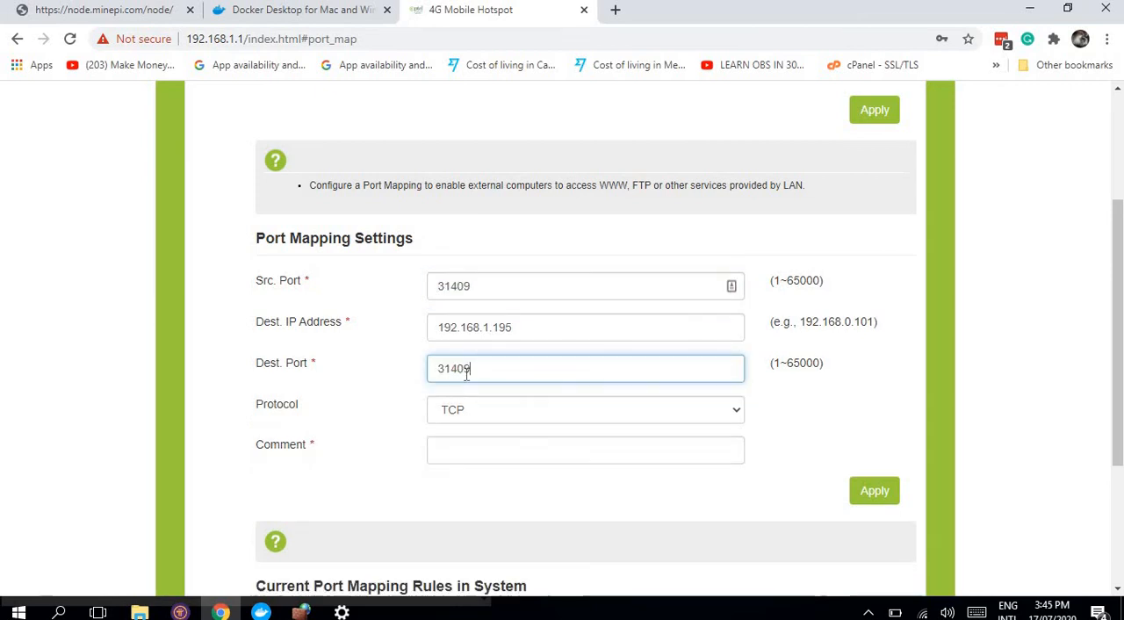
Step: Set the port mapping's source port to 31400 and keep TCP as the protocol
click(515, 293)
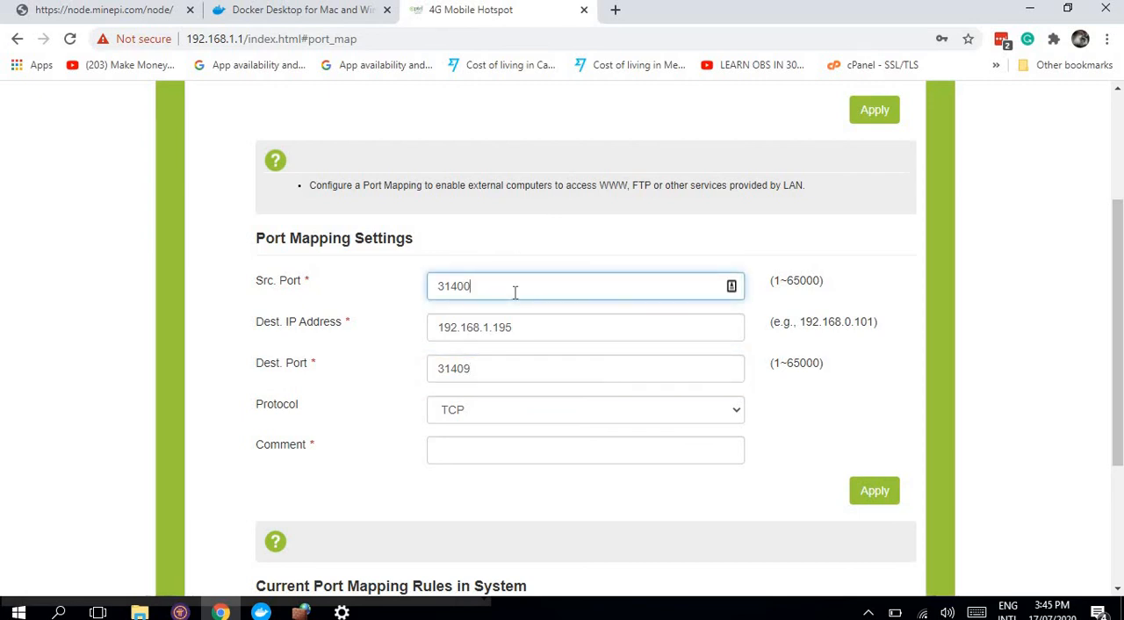
click(337, 387)
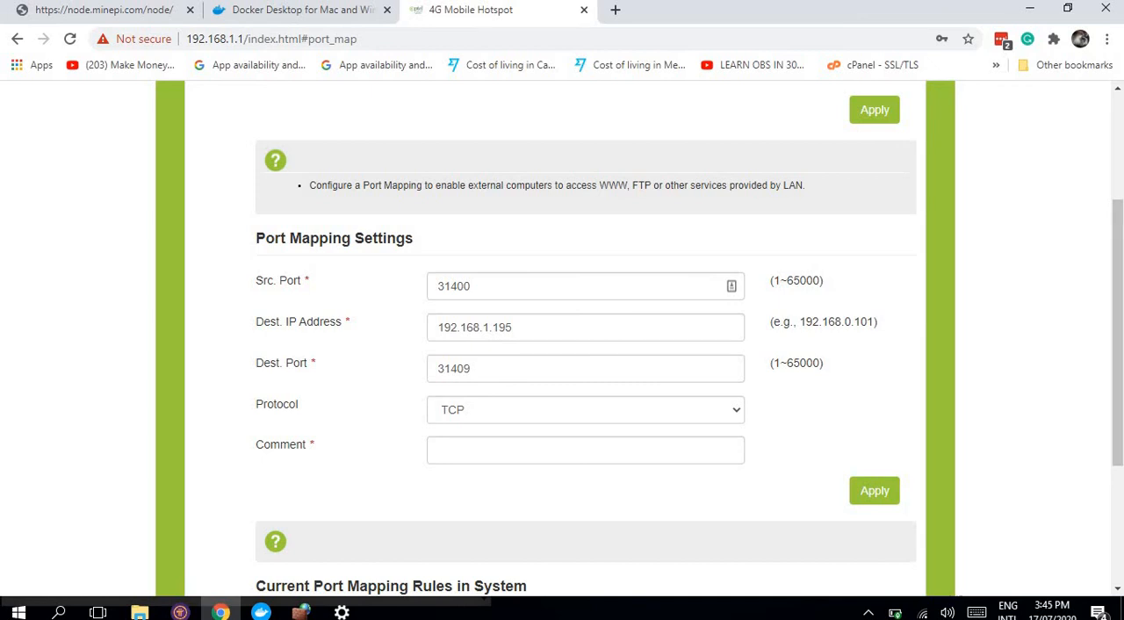
click(1122, 258)
click(474, 422)
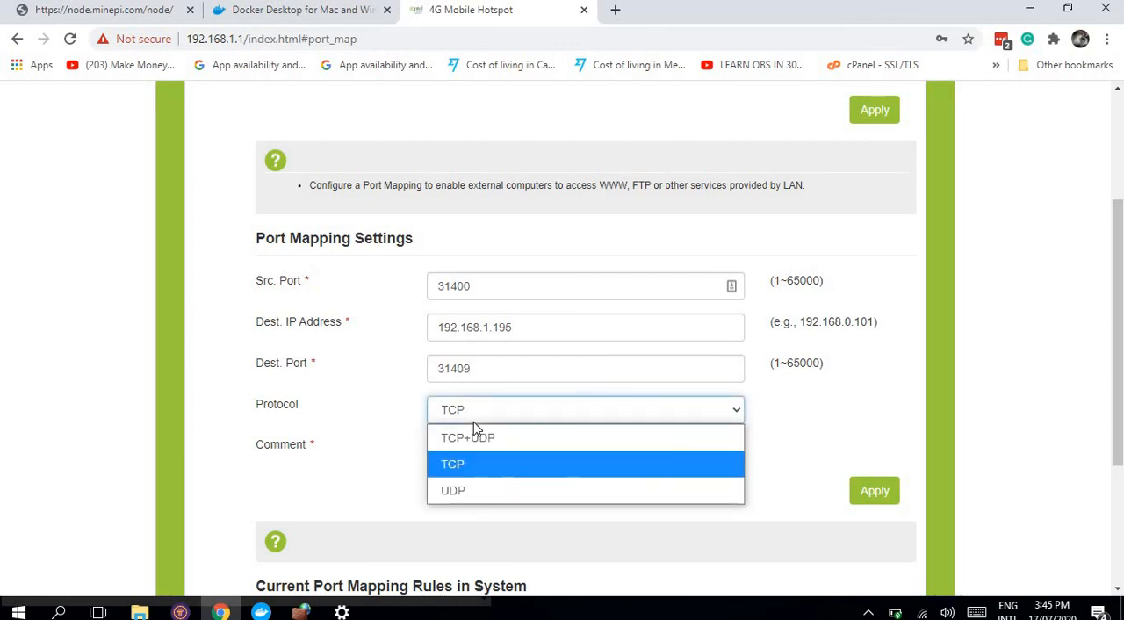
click(474, 422)
Step: Enter PiN-10ports as the port mapping's comment and apply the mapping rule
click(454, 457)
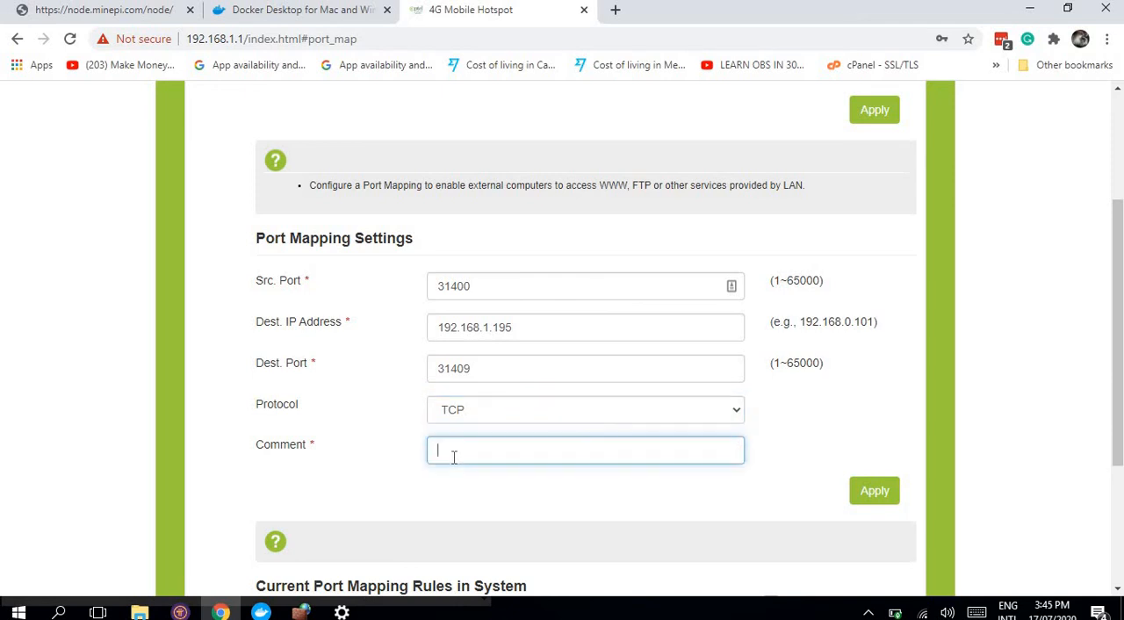
text(PiN)
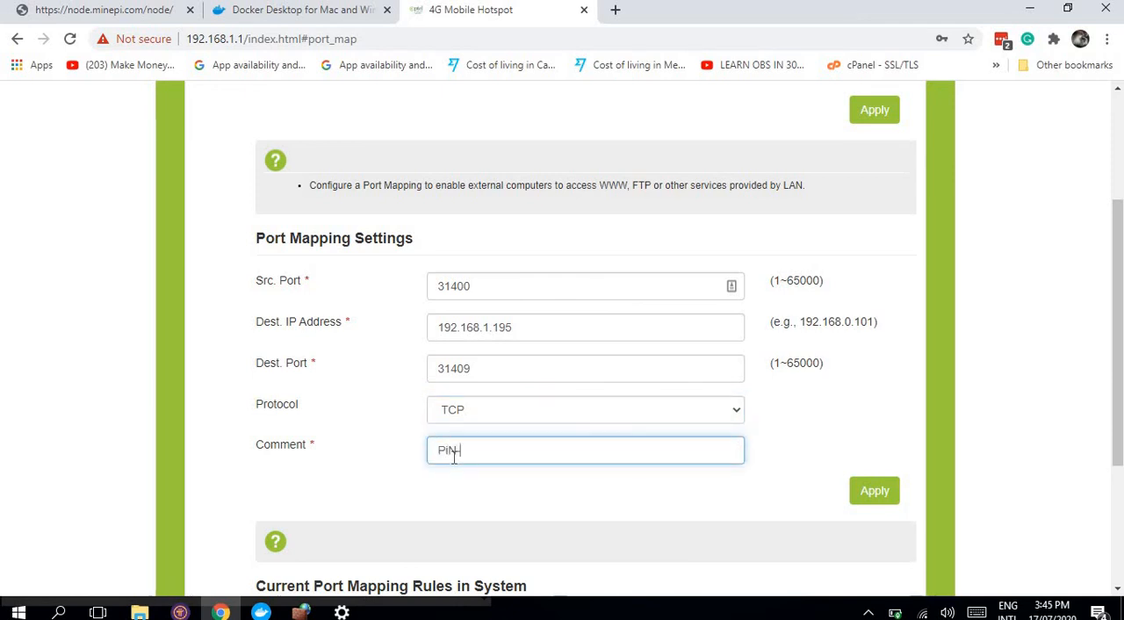
text(-10po)
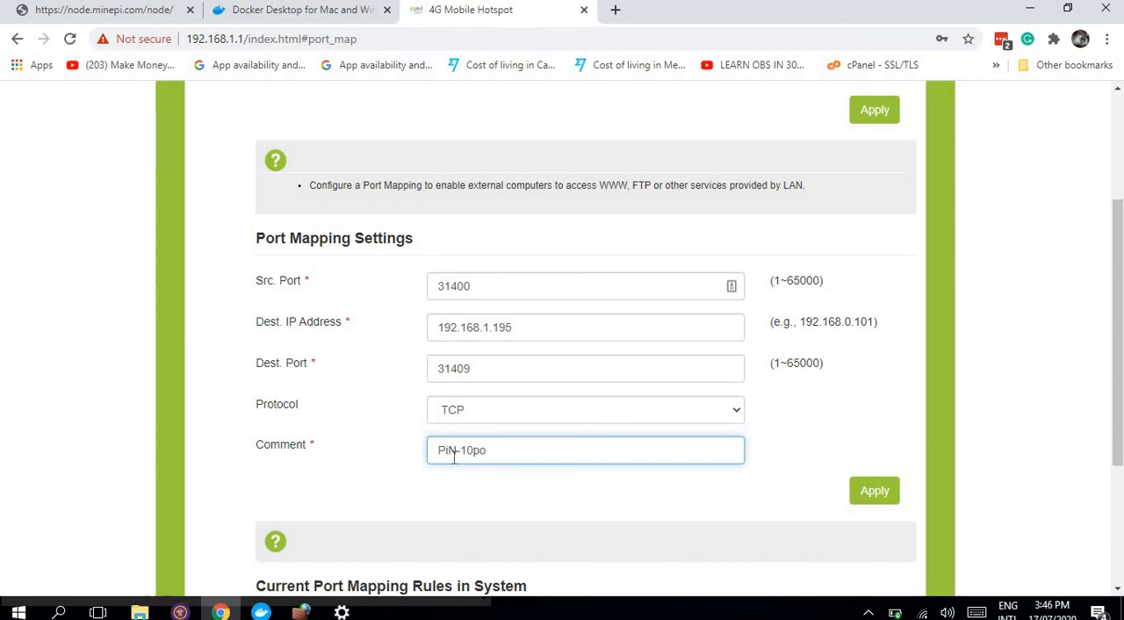
text(rts)
click(874, 494)
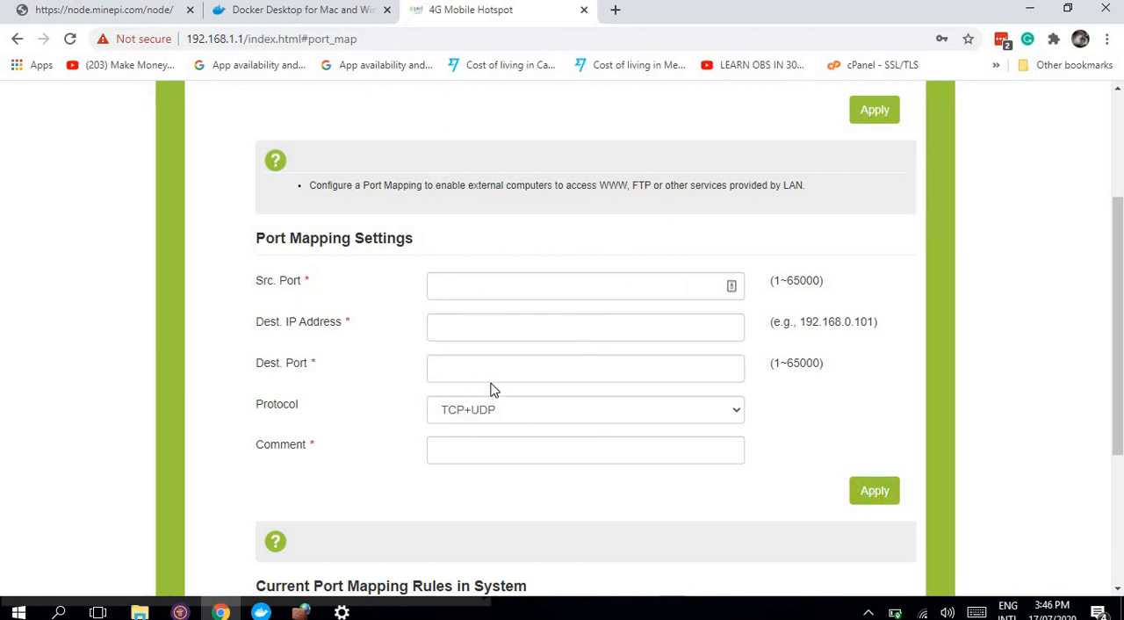
Step: Bring the Docker Desktop installer window to the front and minimize the Windows Settings window
click(342, 612)
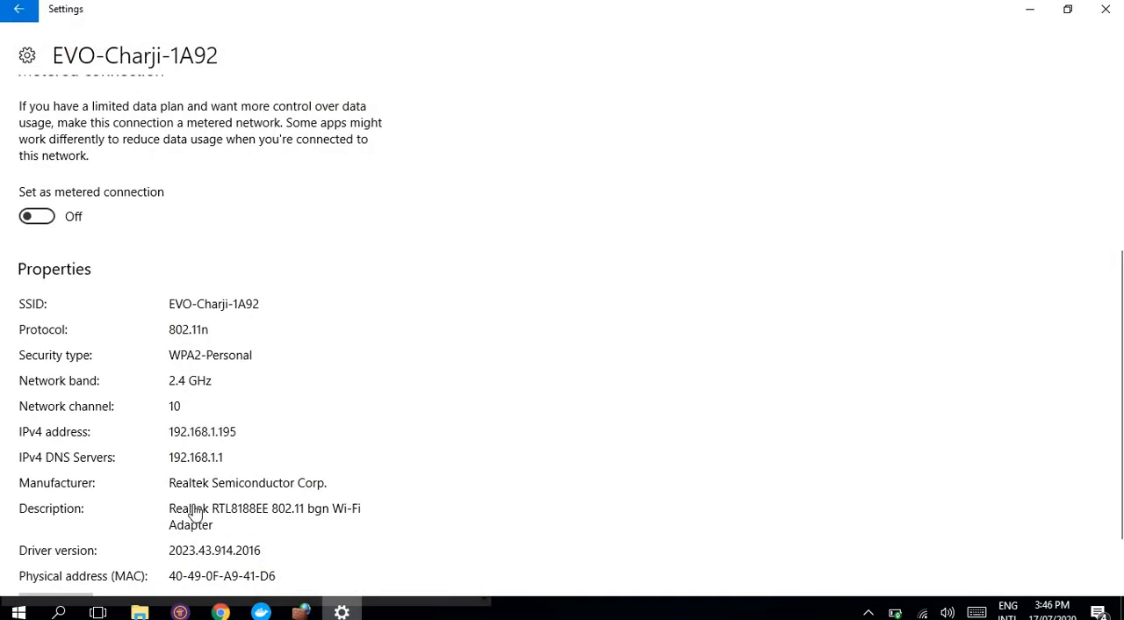
click(261, 612)
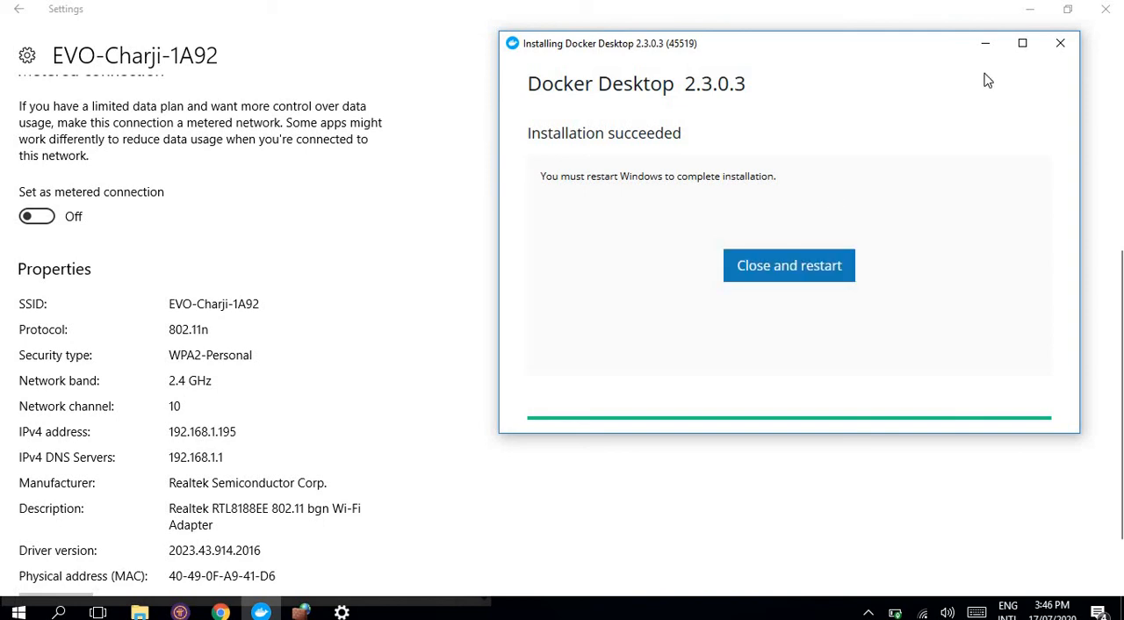
click(1029, 8)
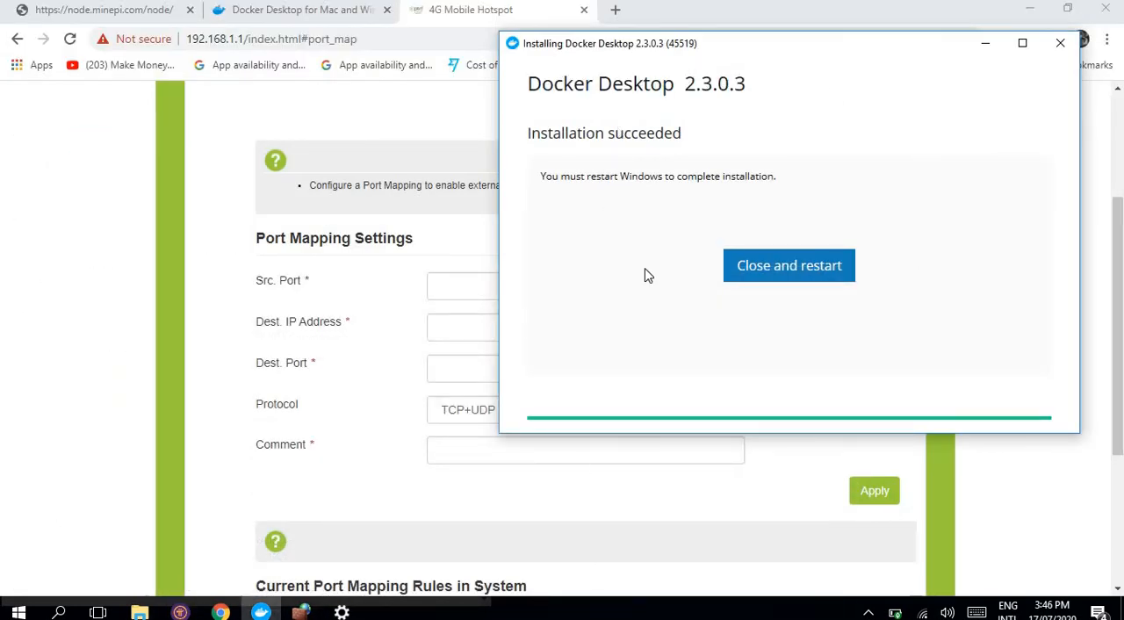
click(794, 261)
Step: Switch to Pi Node and review the Open router ports section and its ports check alongside the Docker installer's restart notice
click(180, 613)
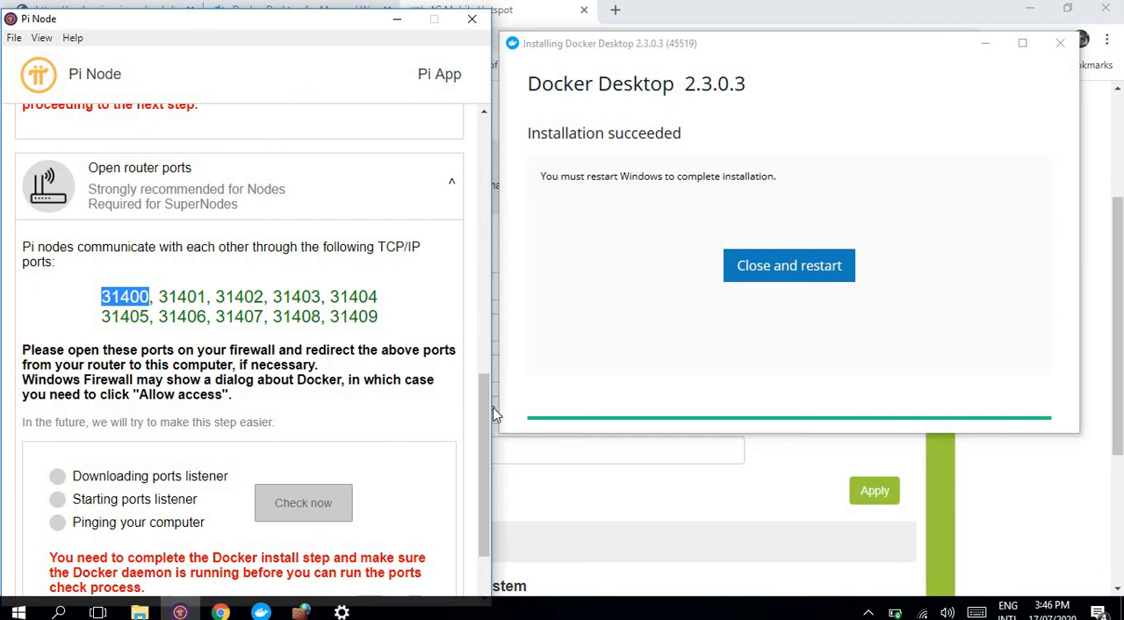
drag(489, 405, 476, 493)
scroll(476, 495, down, 2)
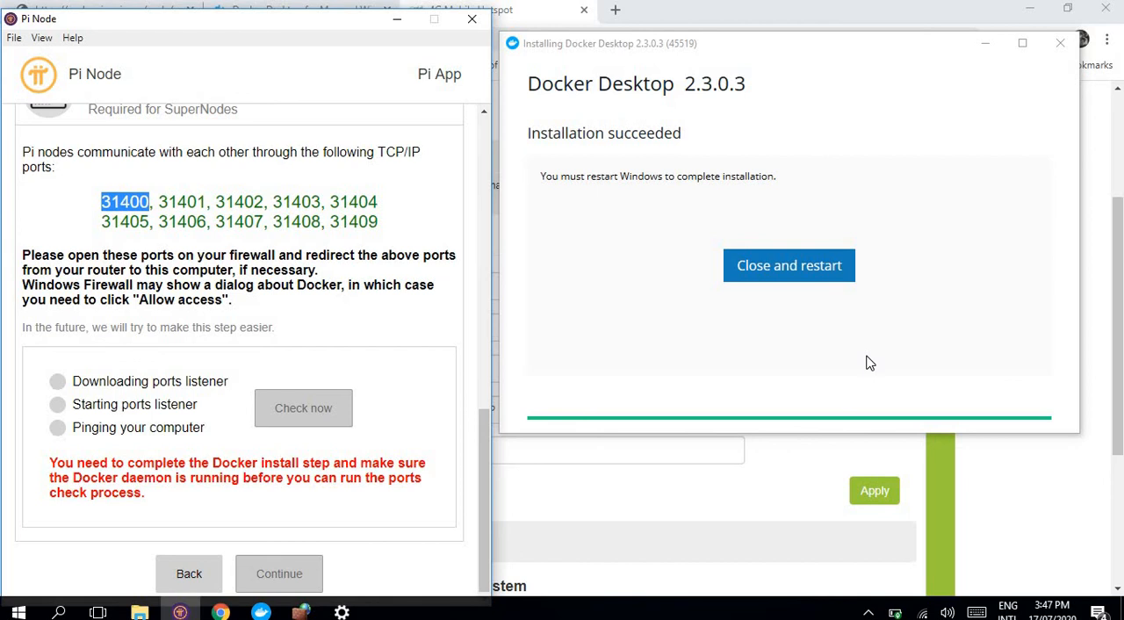
click(803, 266)
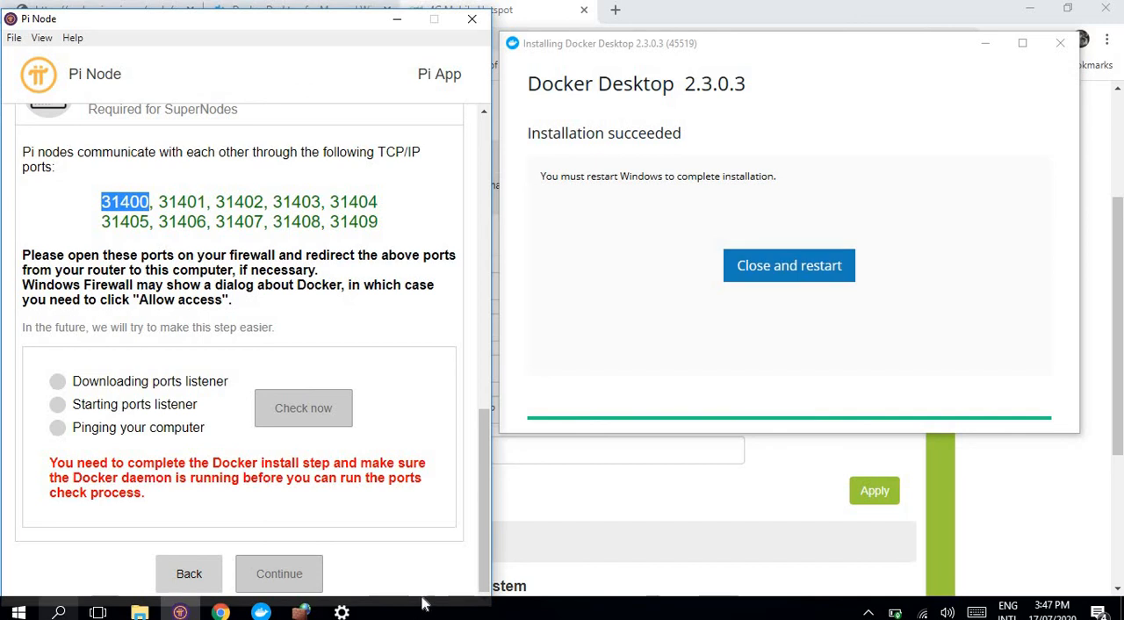
click(261, 612)
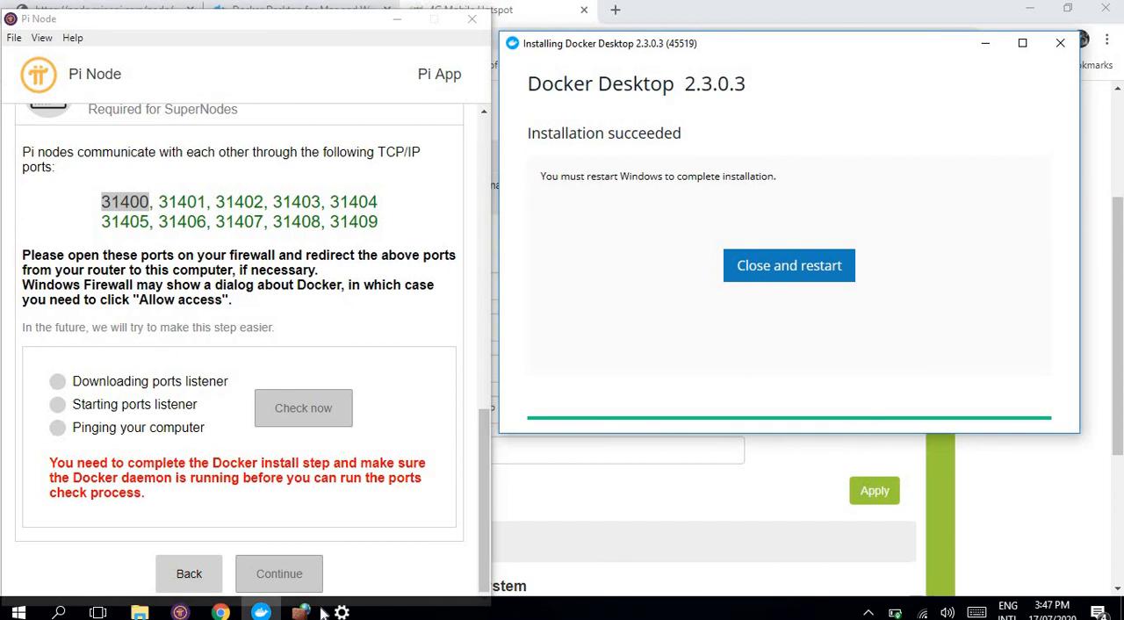
mouse_move(180, 613)
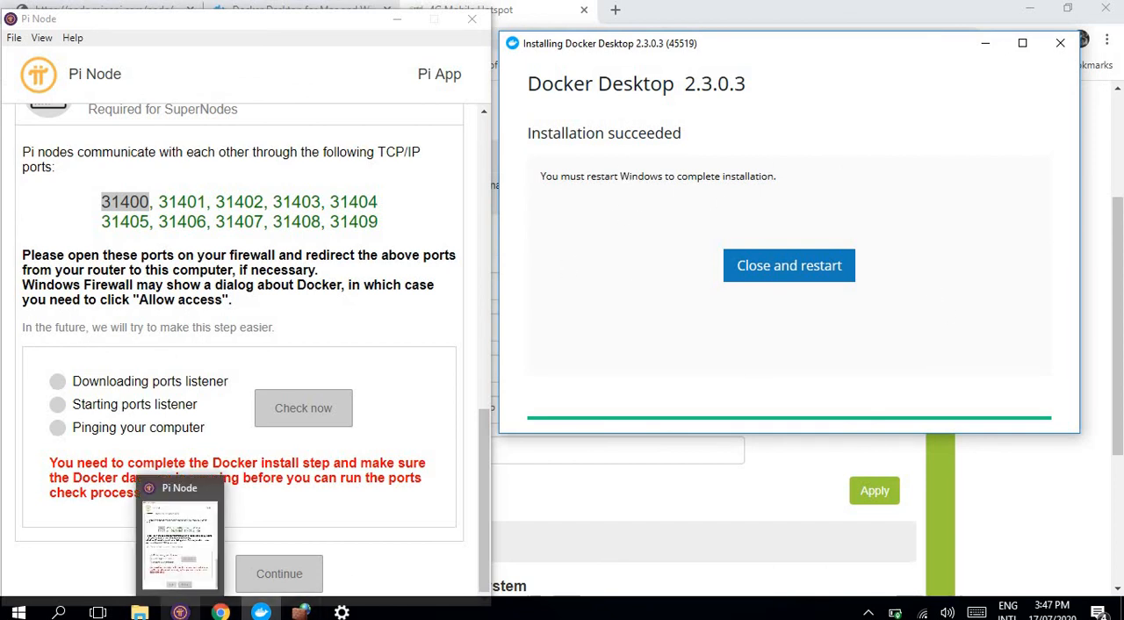
mouse_move(190, 532)
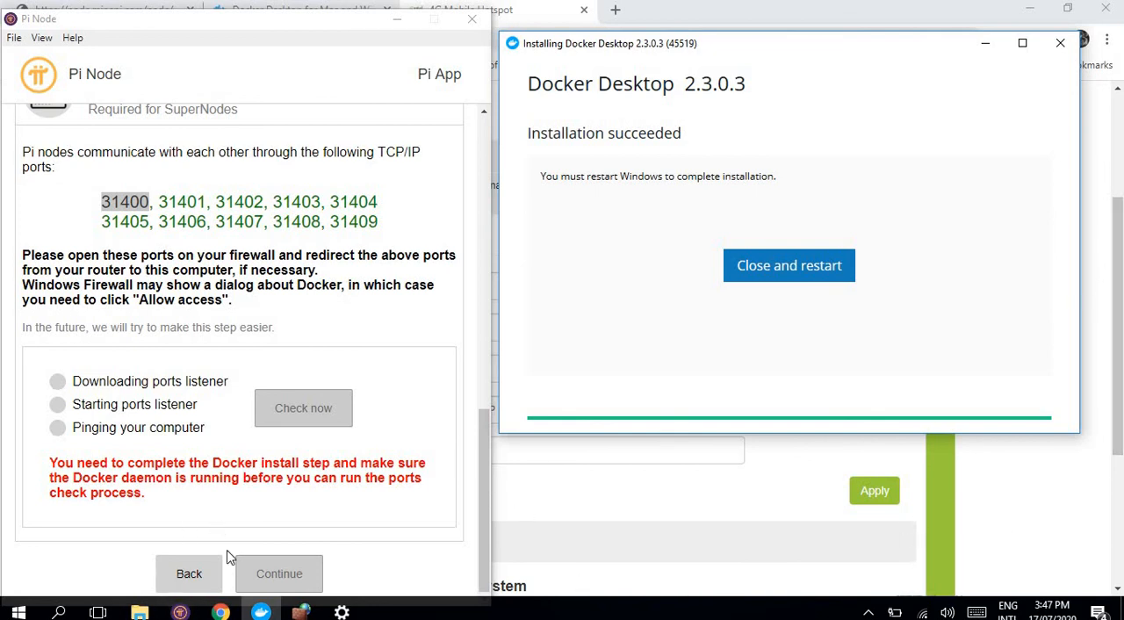
Step: Minimize the Pi Node and Chrome windows and show the hidden system tray icons
click(868, 612)
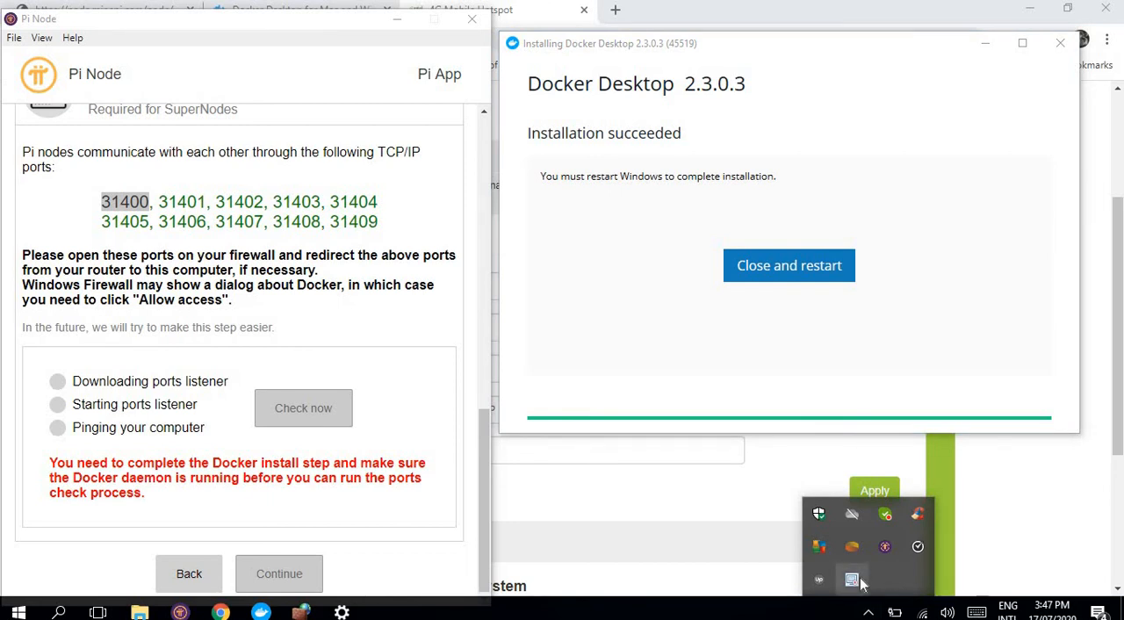
click(413, 21)
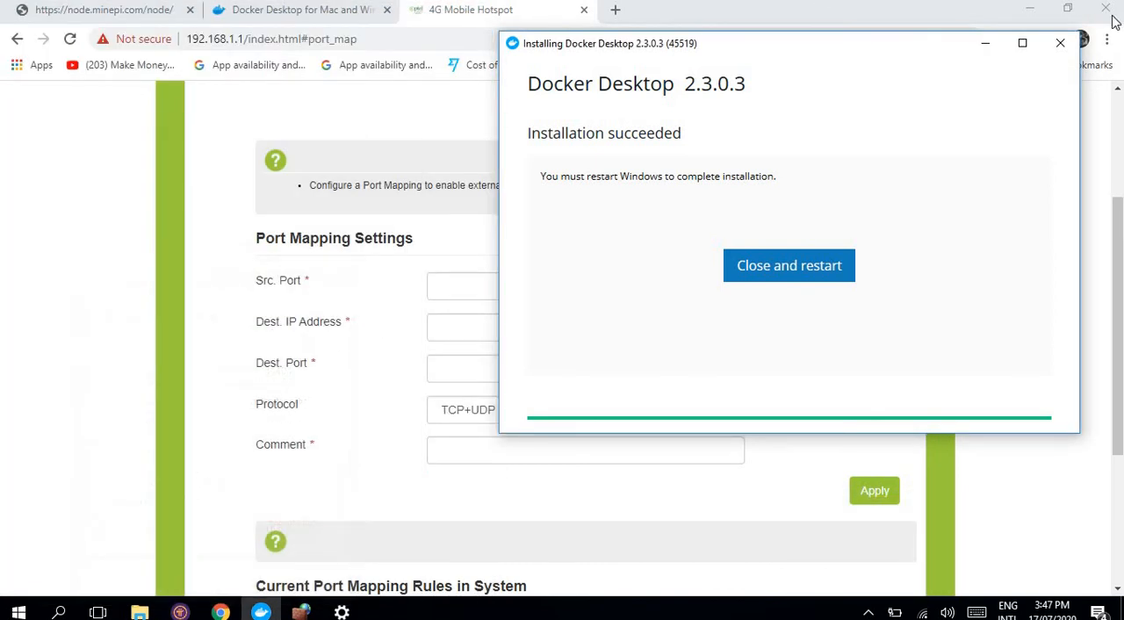
click(1031, 9)
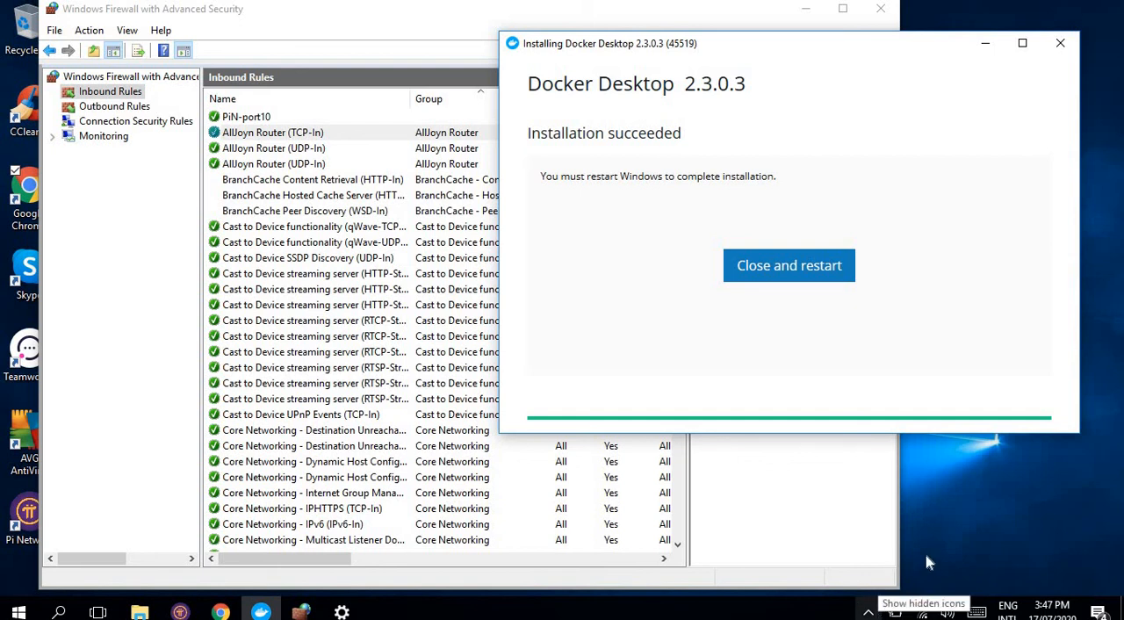
click(867, 612)
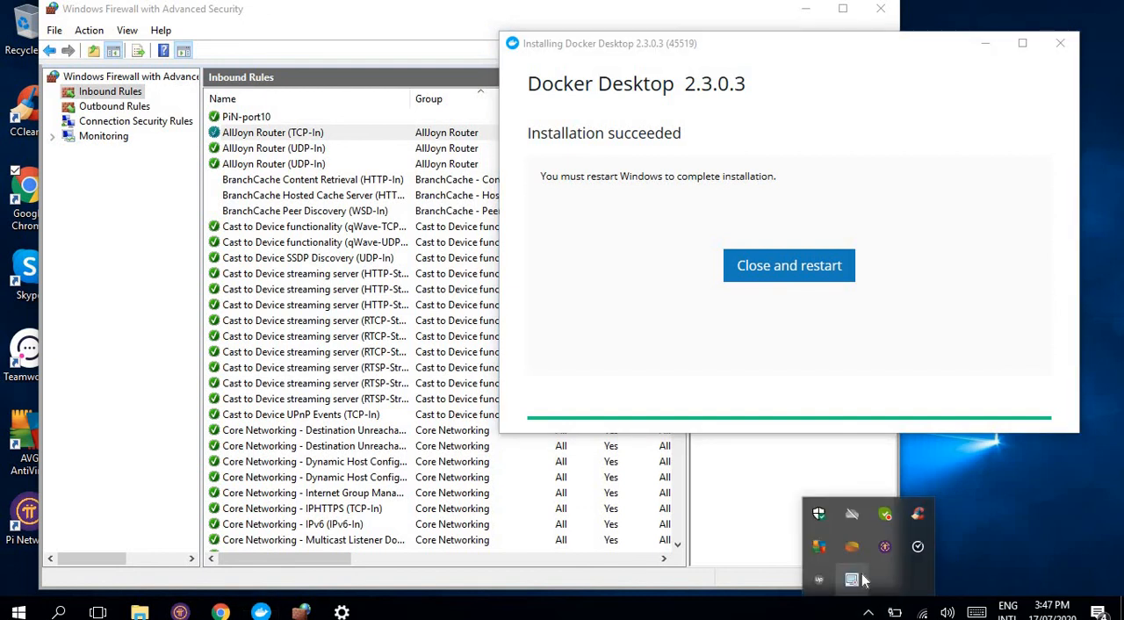